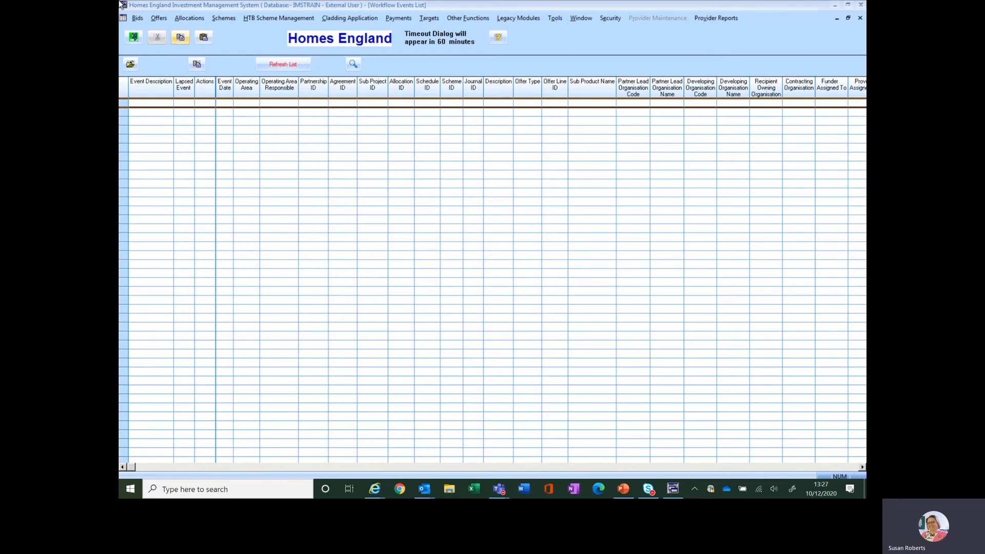
Step: Open the Offers System and list the provider's sites with all filter criteria left at All
click(160, 19)
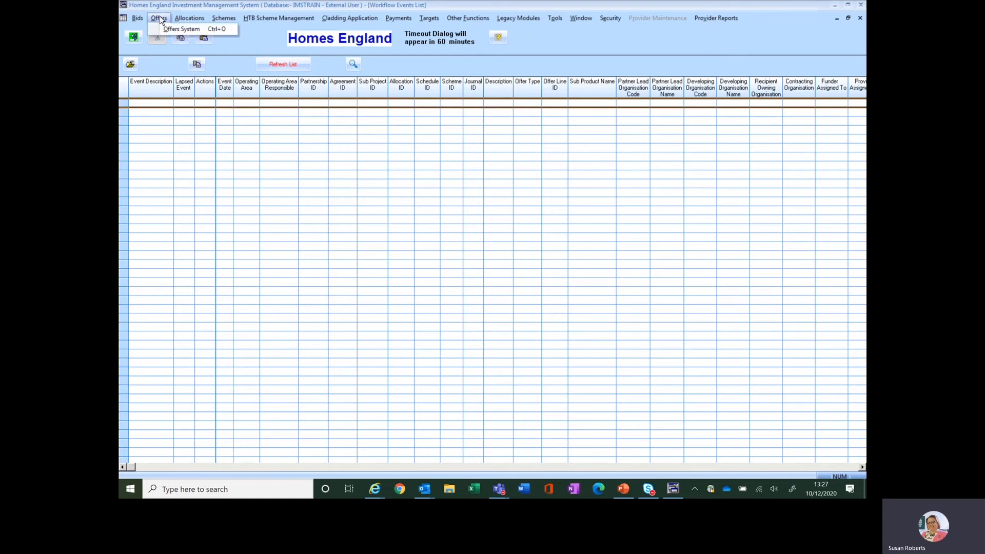
click(159, 30)
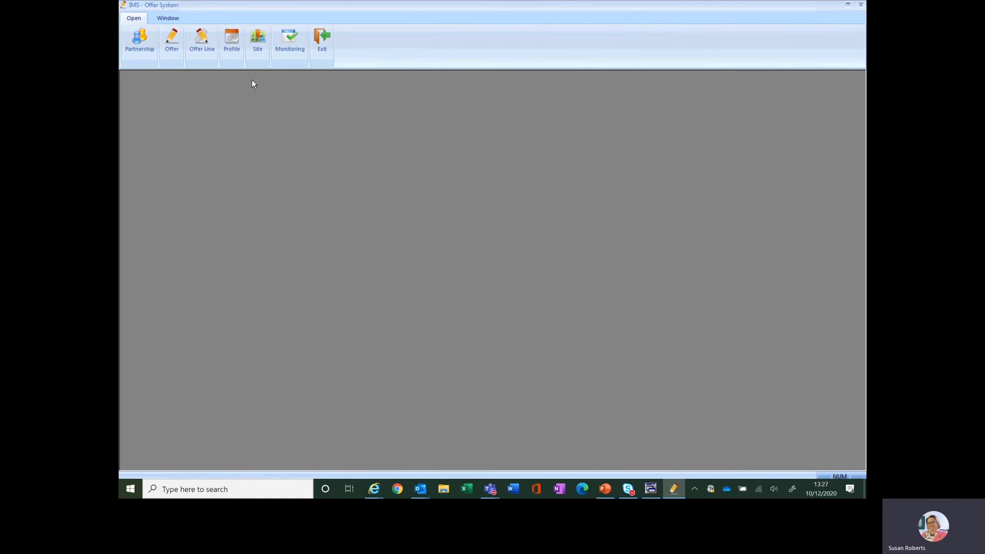
click(258, 52)
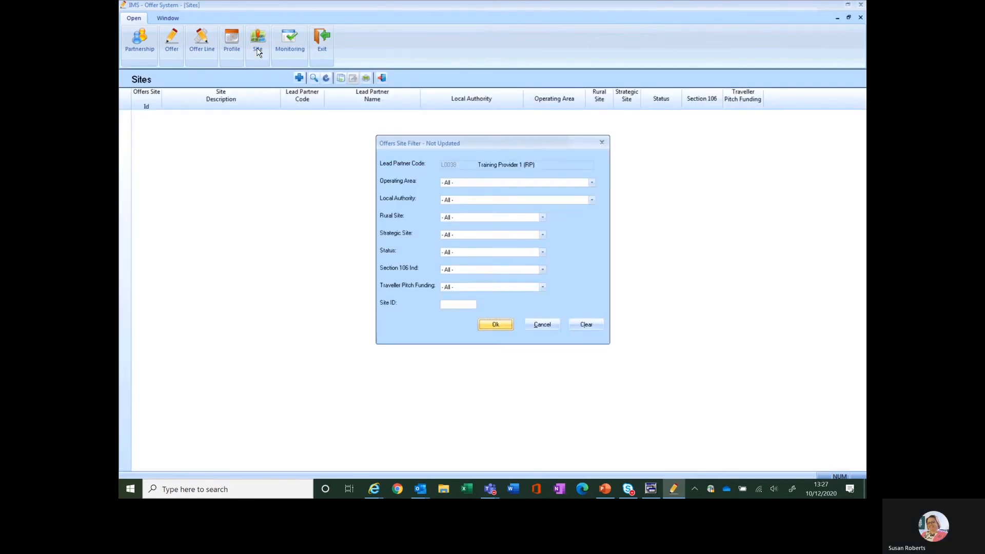
click(496, 325)
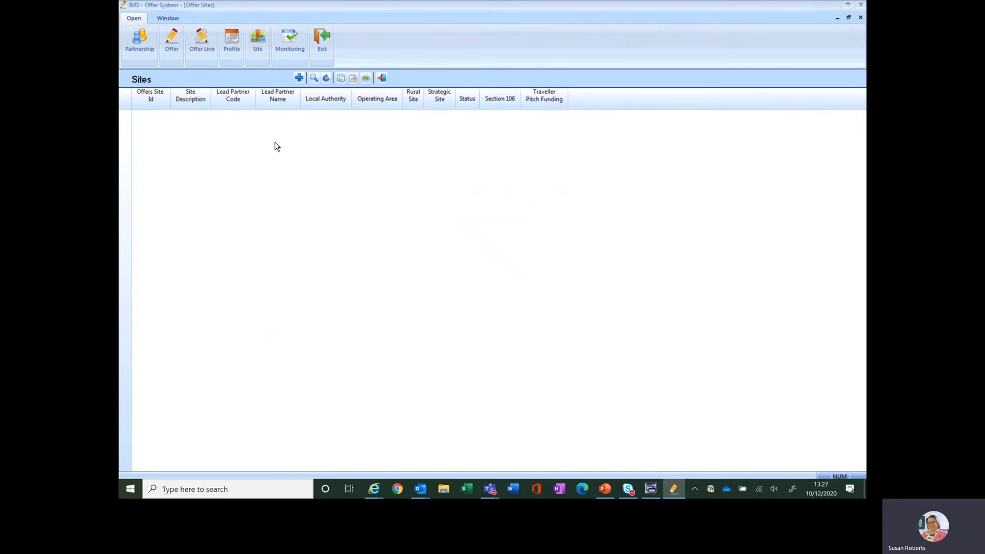
Step: Start a new site and enter "Video - Firm line site" as its site description
click(300, 78)
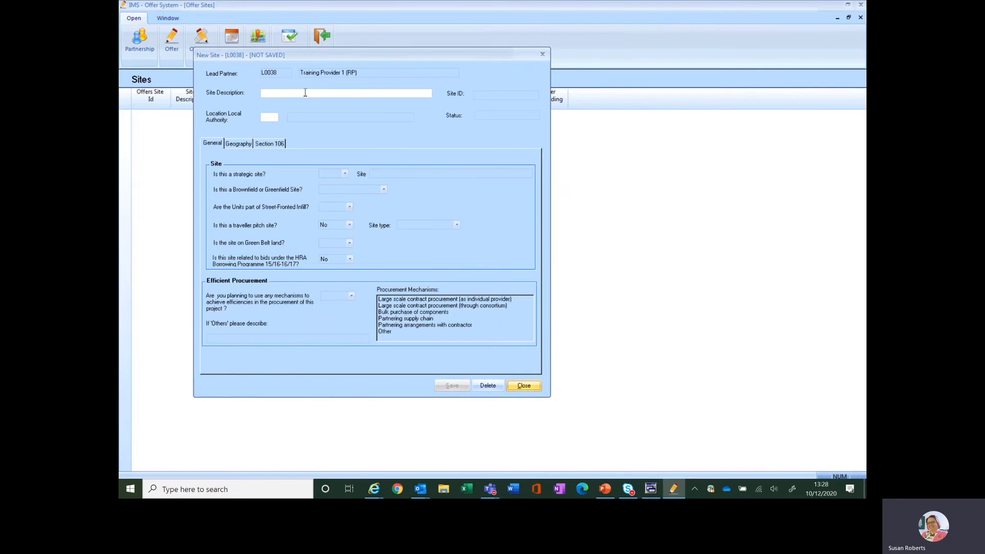
click(305, 93)
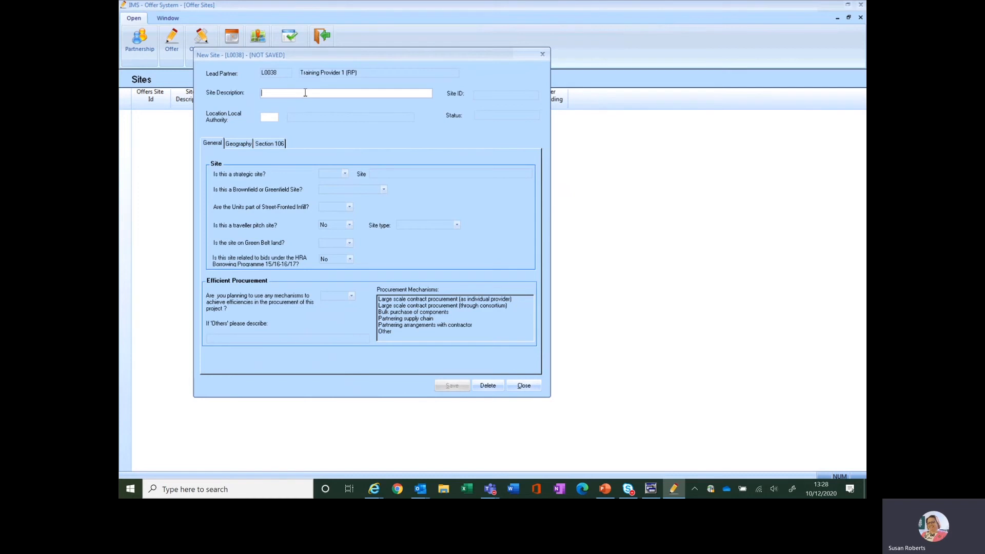
text(vide)
key(BackSpace)
key(BackSpace)
key(BackSpace)
key(BackSpace)
key(BackSpace)
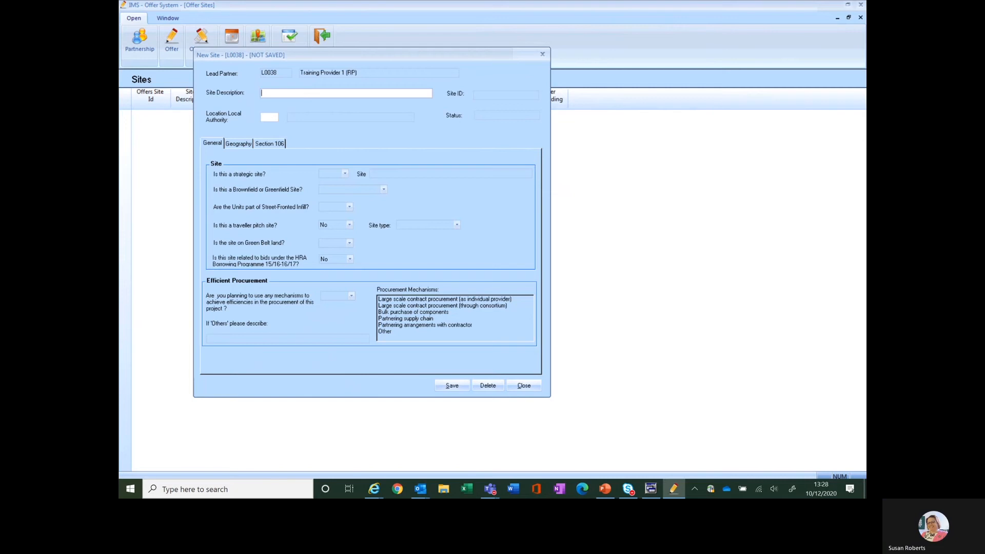
text(Video - Firm)
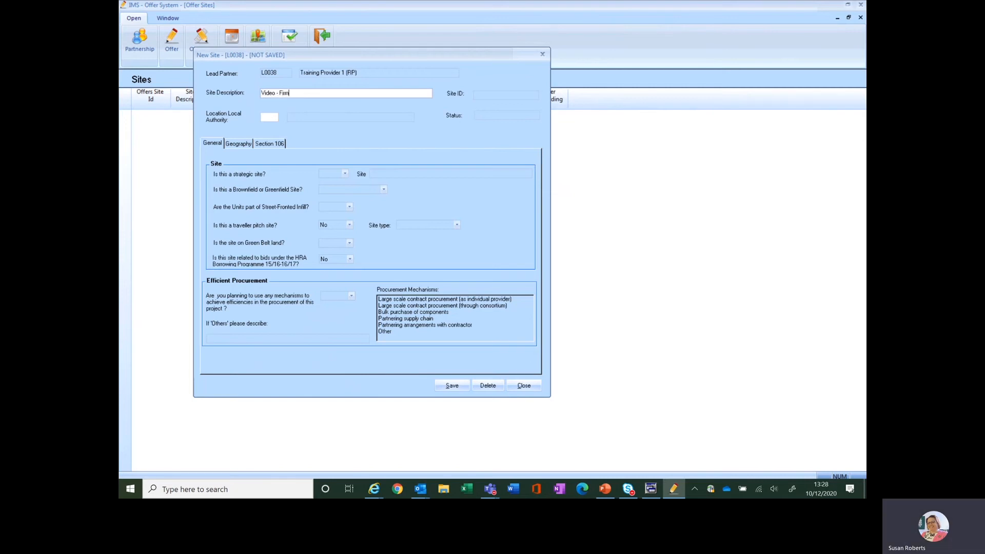
text( line site)
Step: Find the local authority by the name "Tame", set Tameside (613) as the site's location, and save the site
right_click(269, 118)
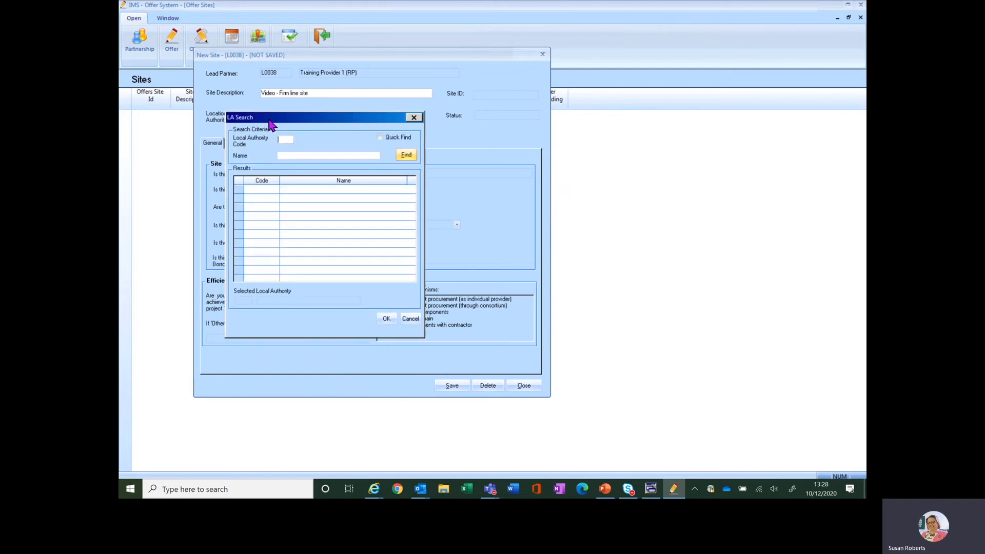
click(306, 156)
text(Tame)
click(408, 155)
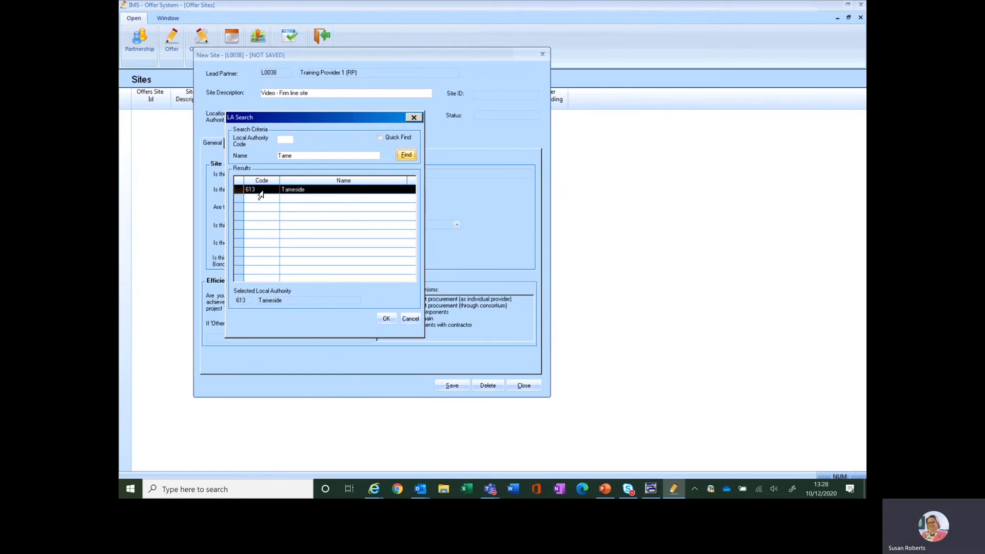
click(385, 318)
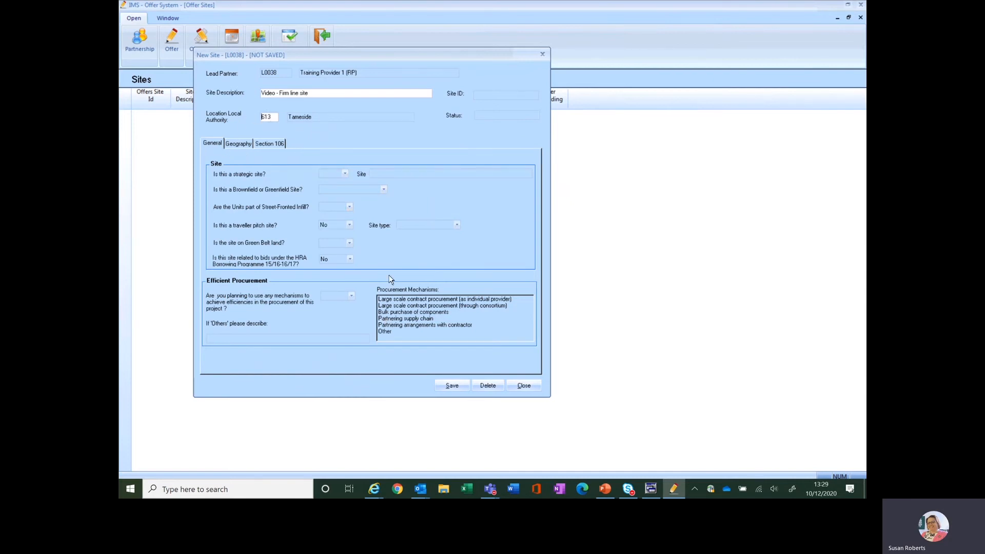
click(451, 386)
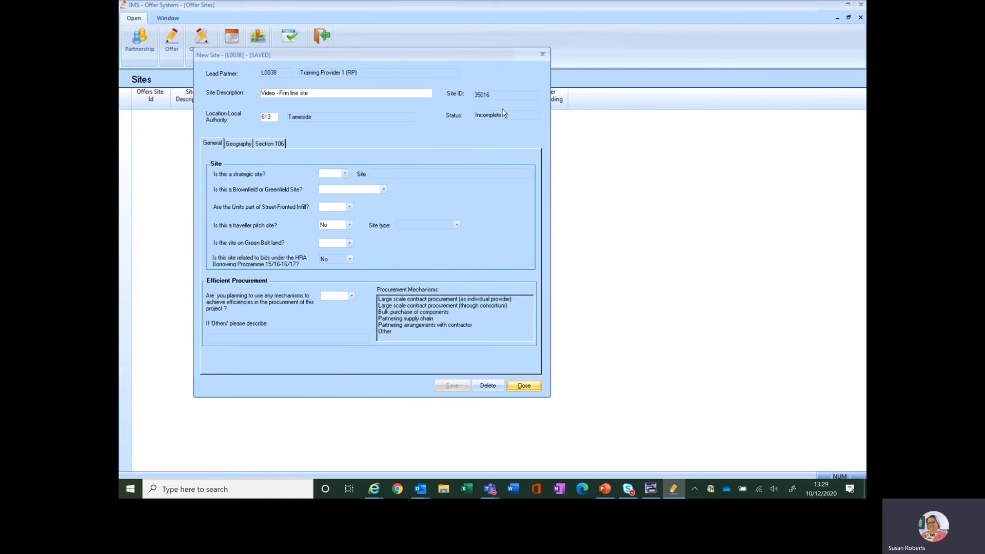
Step: Classify the site as Brown Field and answer No for strategic site, street-fronted infill and Green Belt land
click(344, 176)
click(330, 189)
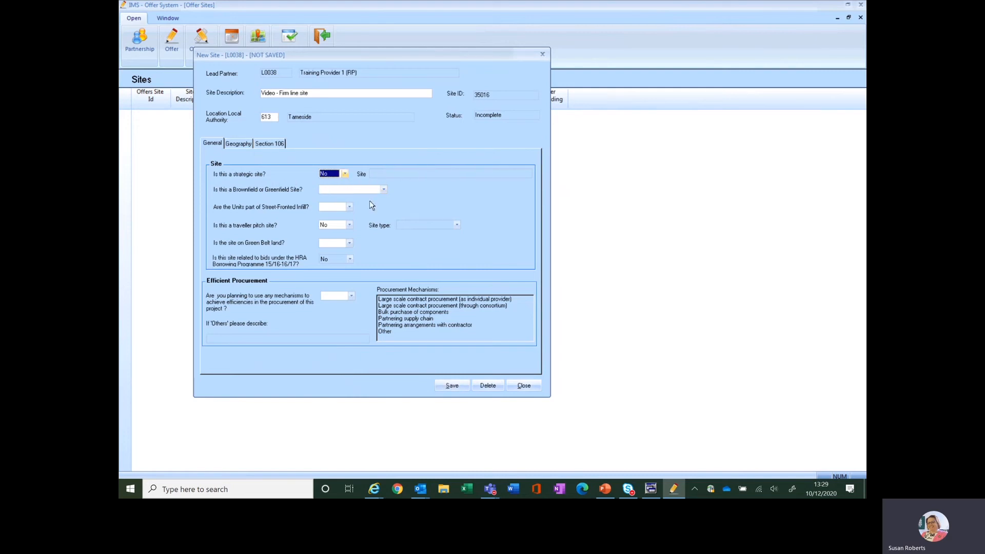
click(384, 190)
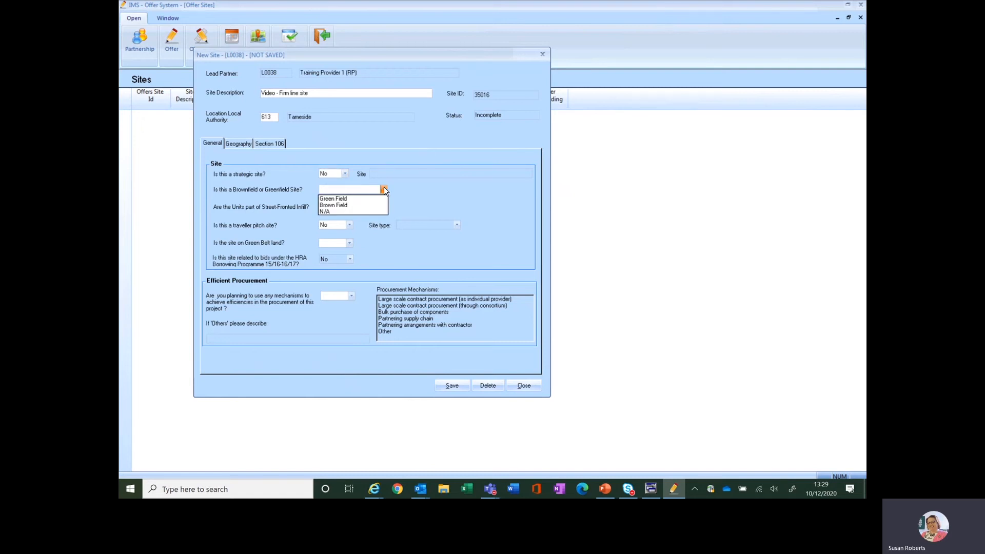
click(349, 205)
click(350, 206)
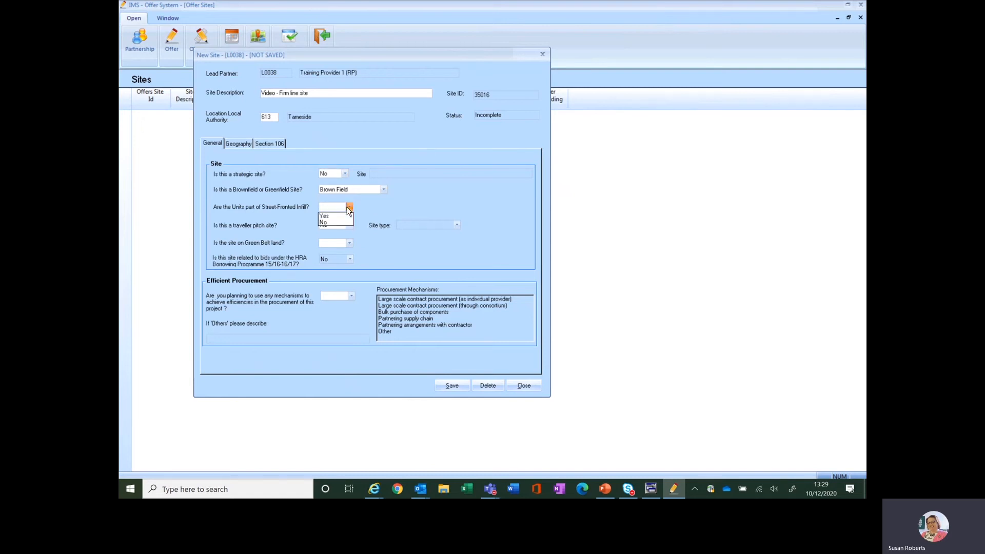
click(332, 222)
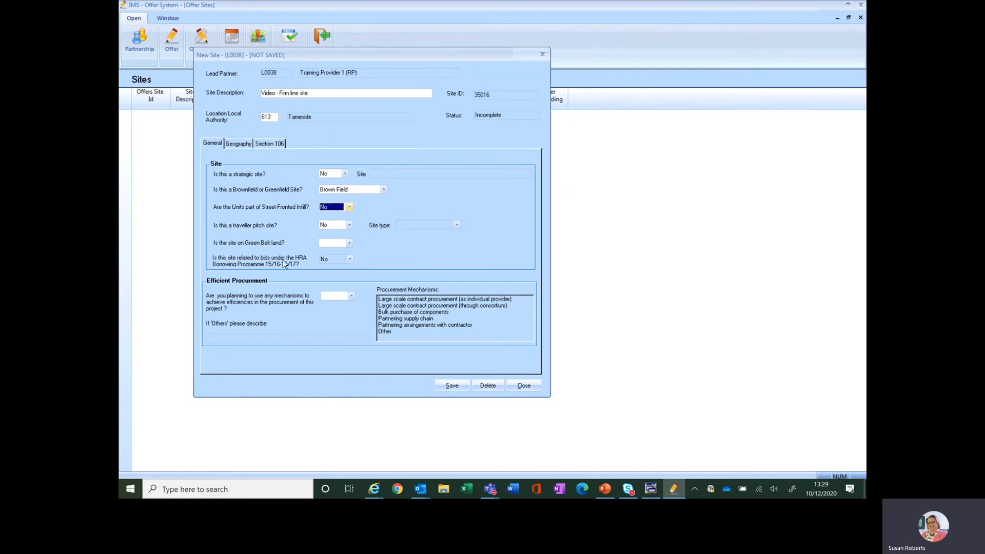
click(349, 244)
Step: Answer Yes to efficient procurement and choose Bulk purchase of components and Partnering arrangements with contractor as mechanisms
click(351, 297)
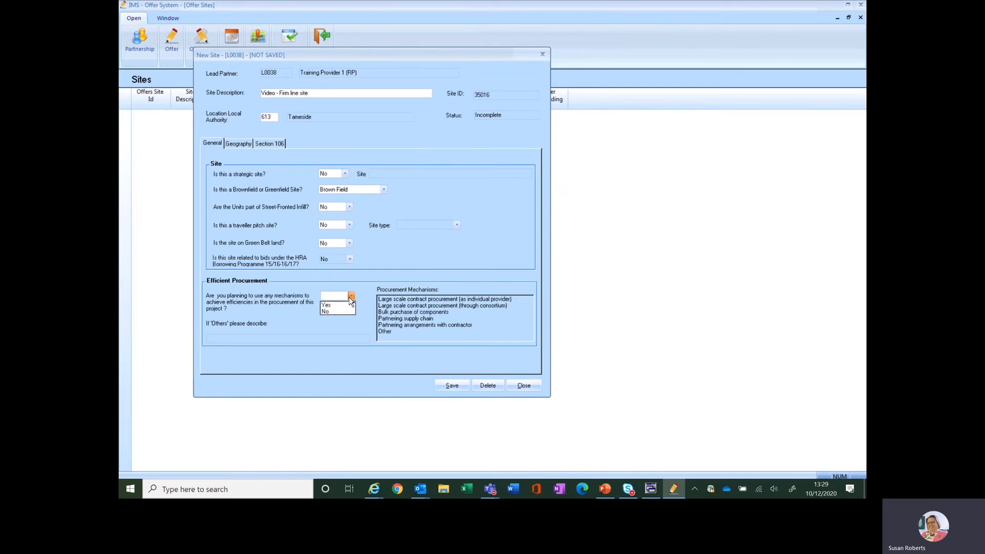
click(336, 307)
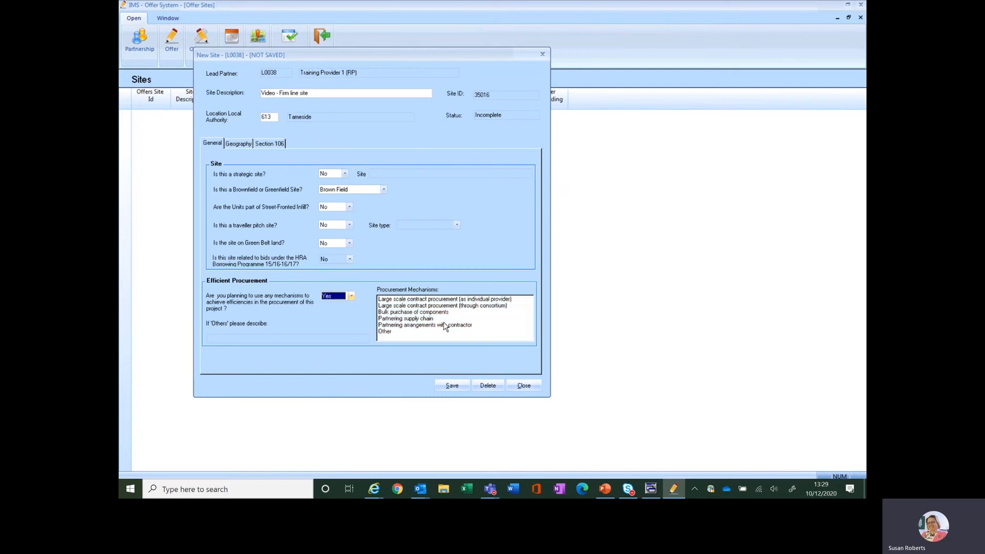
click(402, 327)
click(407, 312)
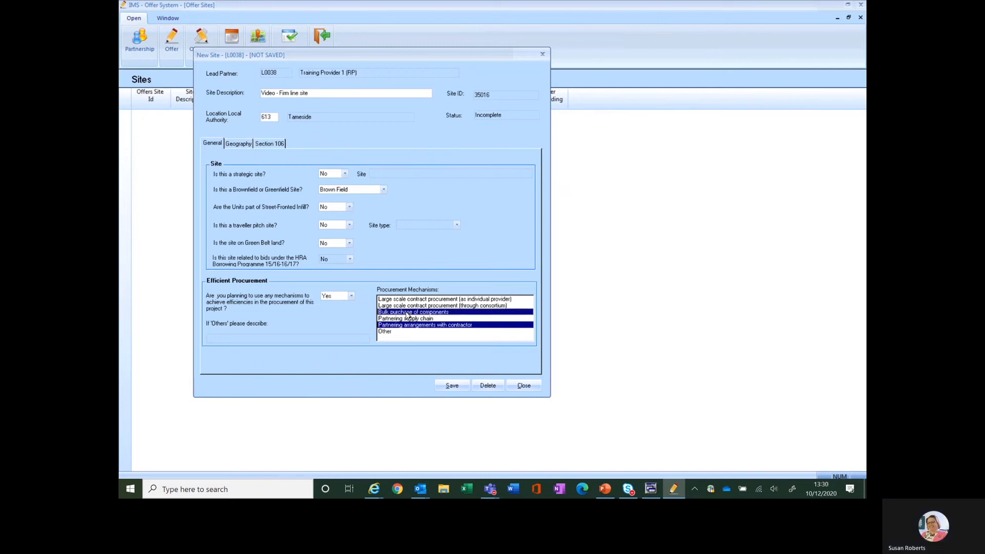
Step: Set the site's O.S. co-ordinates to X 393855 and Y 397847, accept the geographical information, and fill in the postcode
click(239, 144)
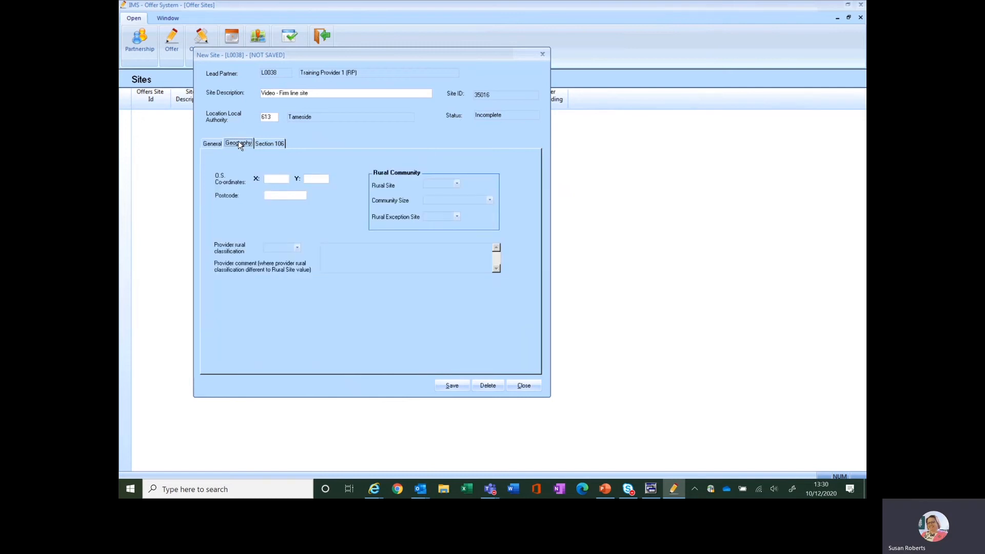
click(279, 179)
text(39385539)
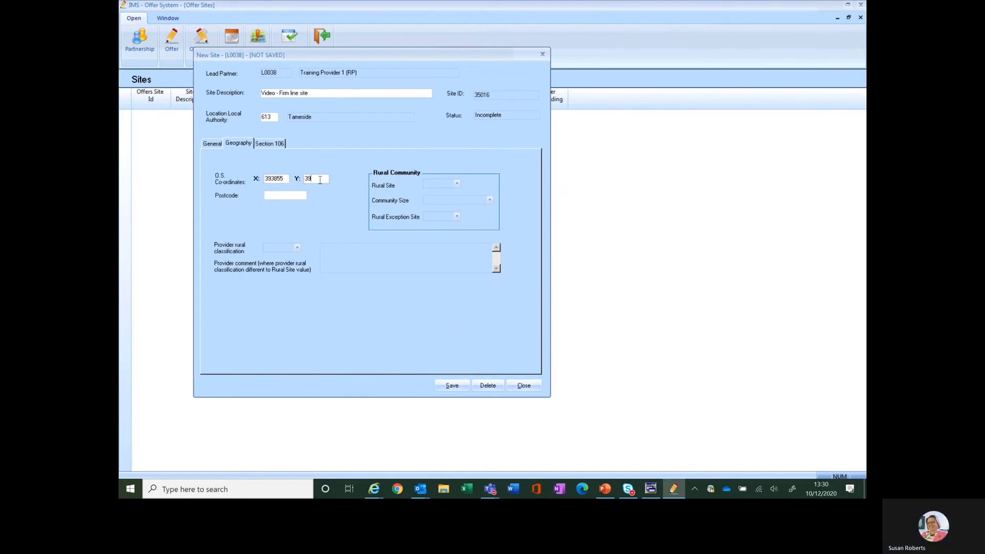
text(7847)
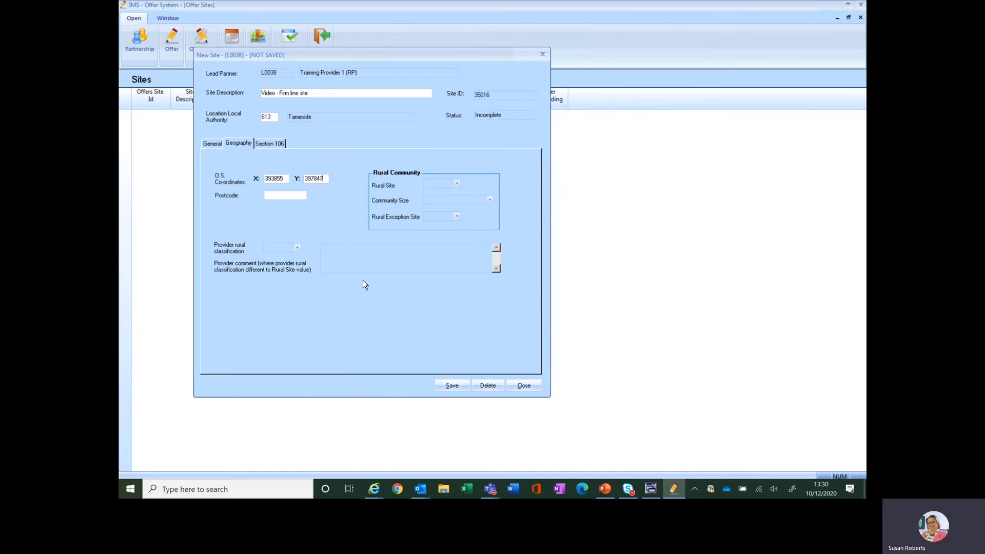
key(Tab)
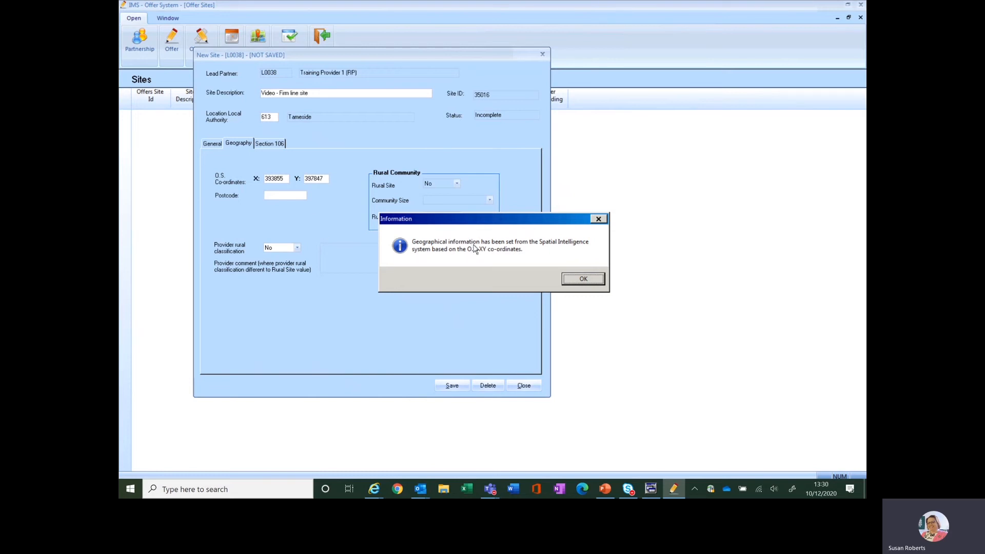
click(581, 280)
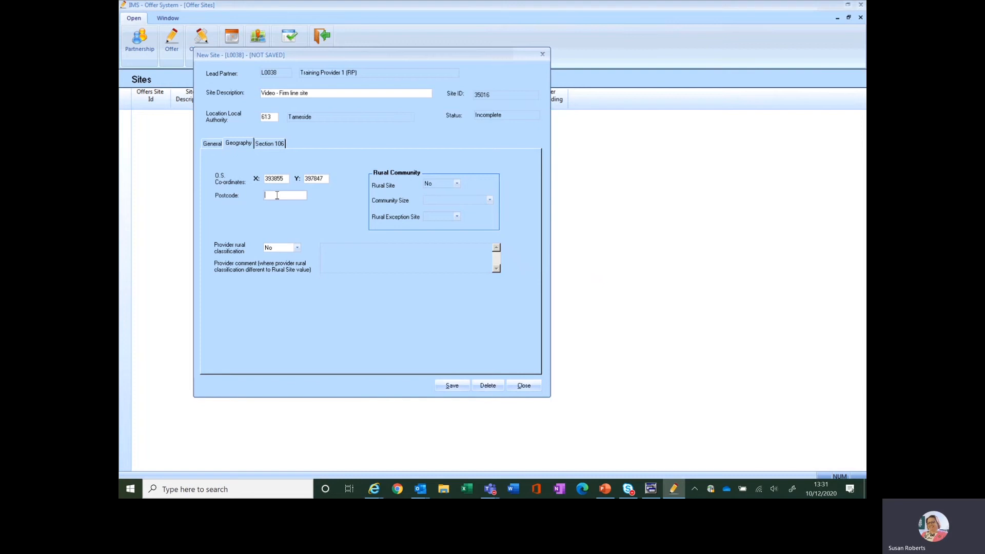
text(SK16)
Step: Answer Yes to the first Section 106 question and No to the follow-up questions
click(270, 145)
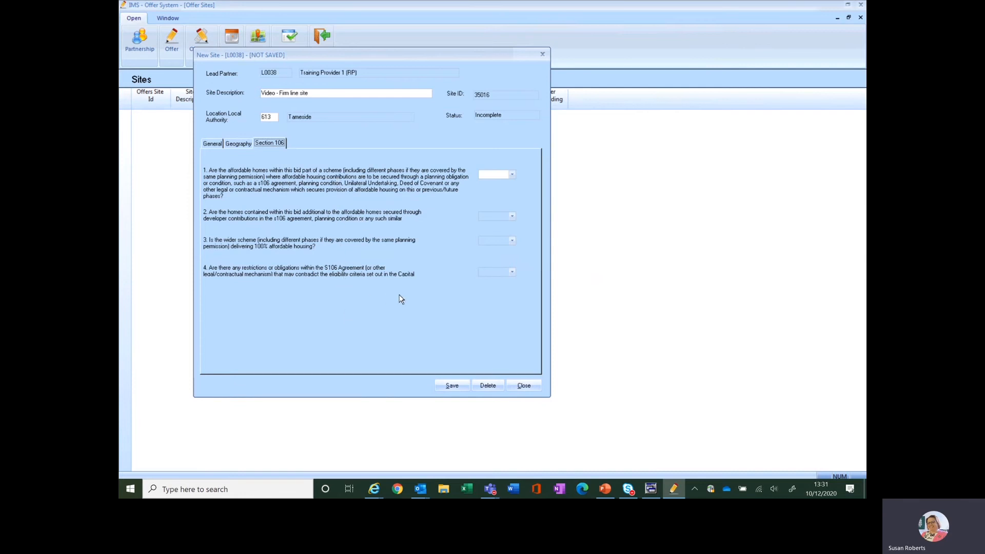
click(512, 175)
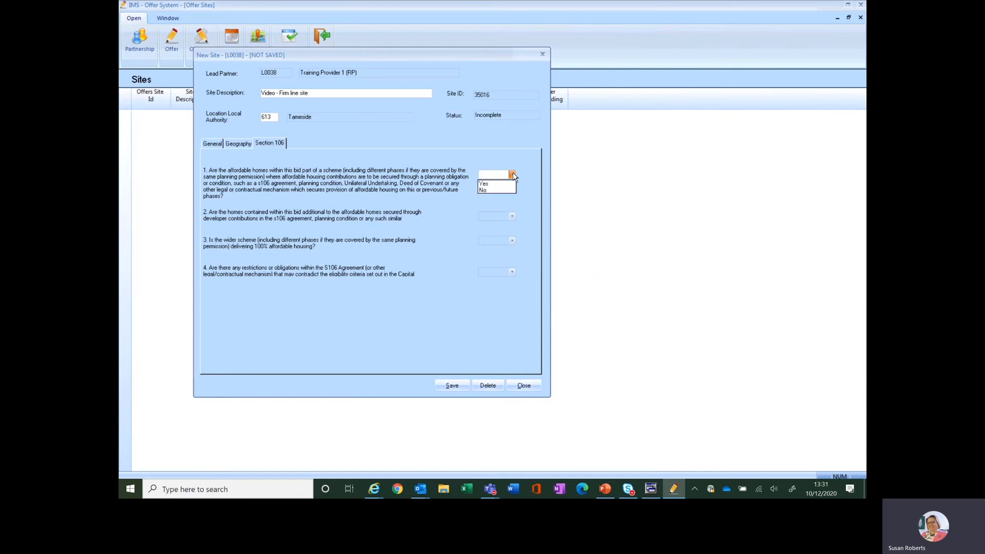
click(483, 184)
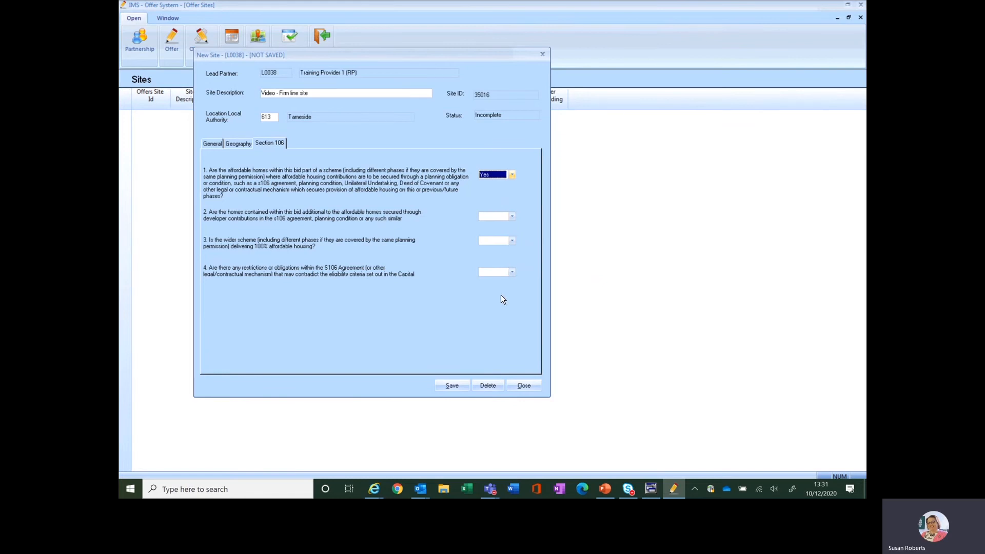
click(512, 216)
click(489, 232)
click(512, 243)
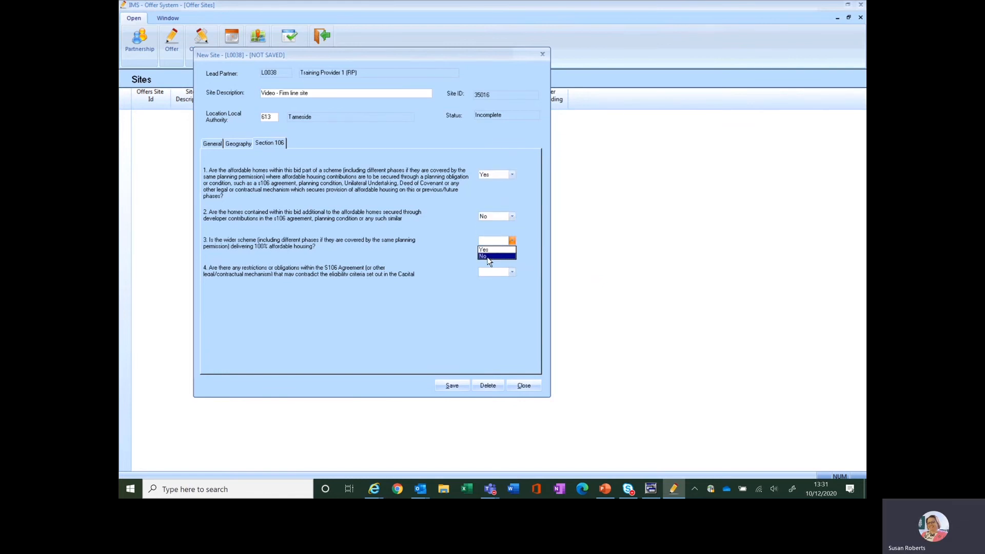
click(487, 257)
click(512, 272)
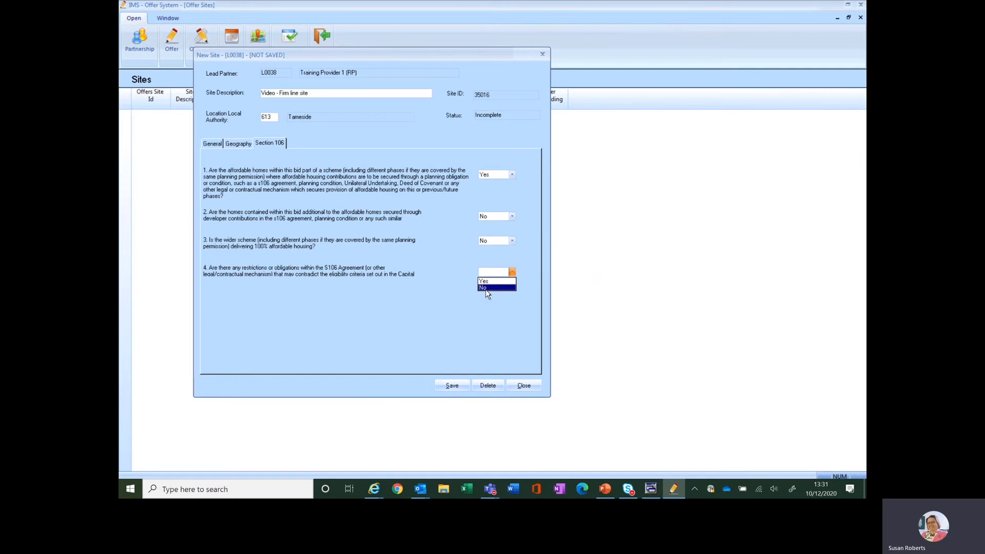
Step: Set the first Section 106 answer to No, save the site, and close both its record and the sites list
click(510, 175)
click(485, 191)
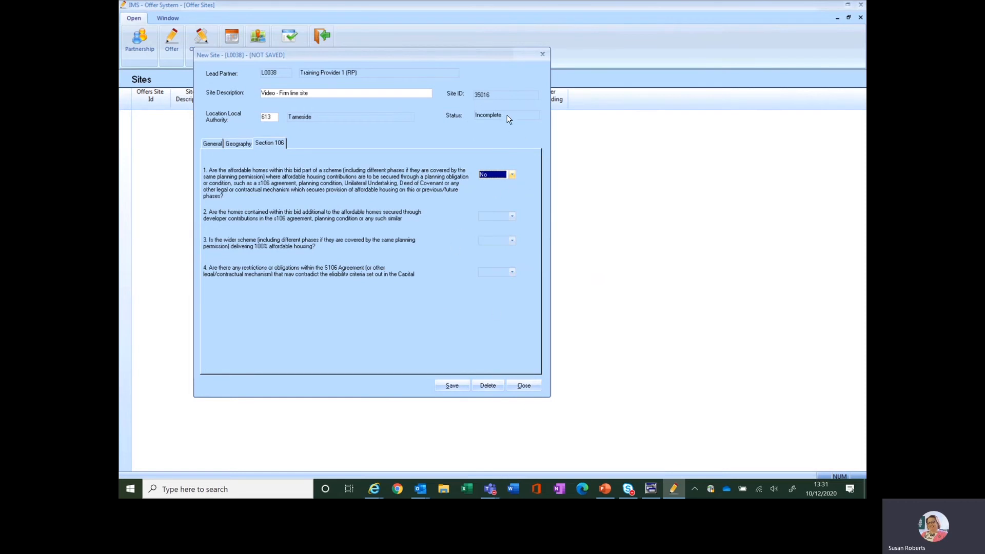
click(449, 388)
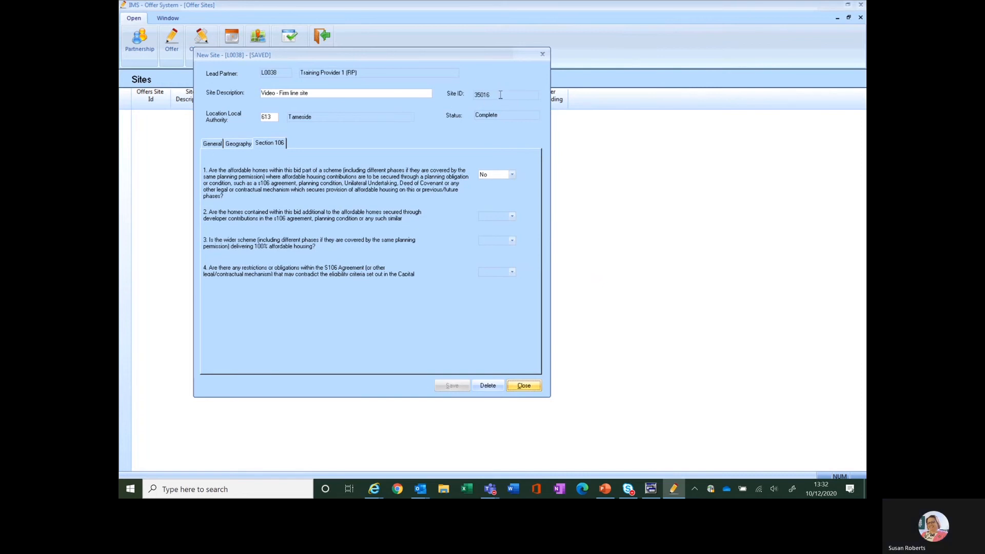
click(524, 386)
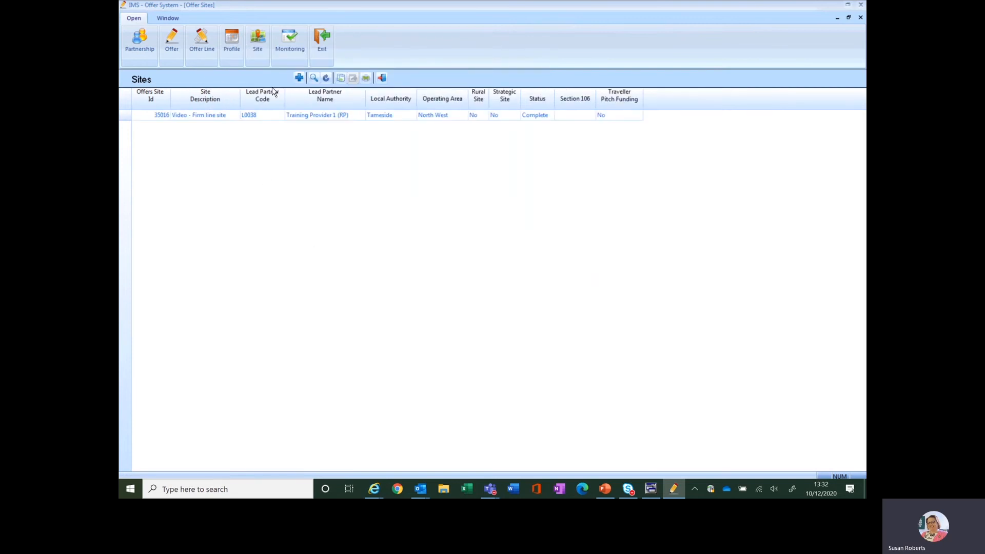
click(382, 78)
key(alt+Tab)
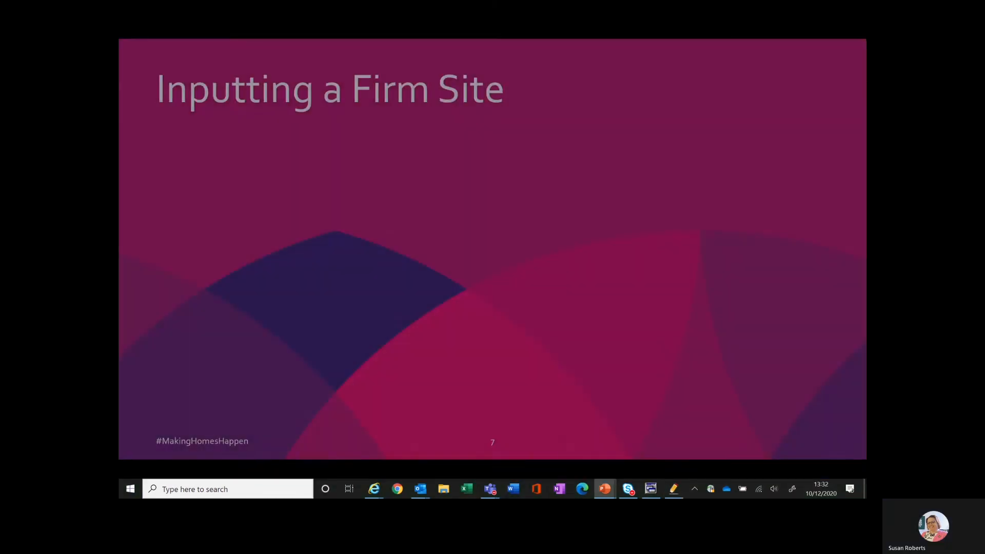
key(Right)
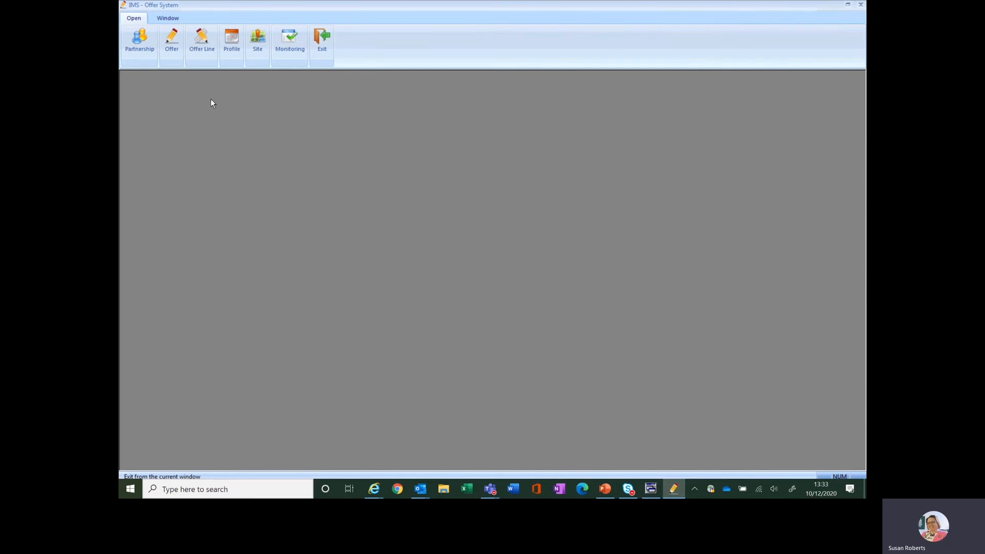
Step: List the offer lines without filtering and start a new one under Training Partnership 21-26 and Training Offer 21-26
click(204, 51)
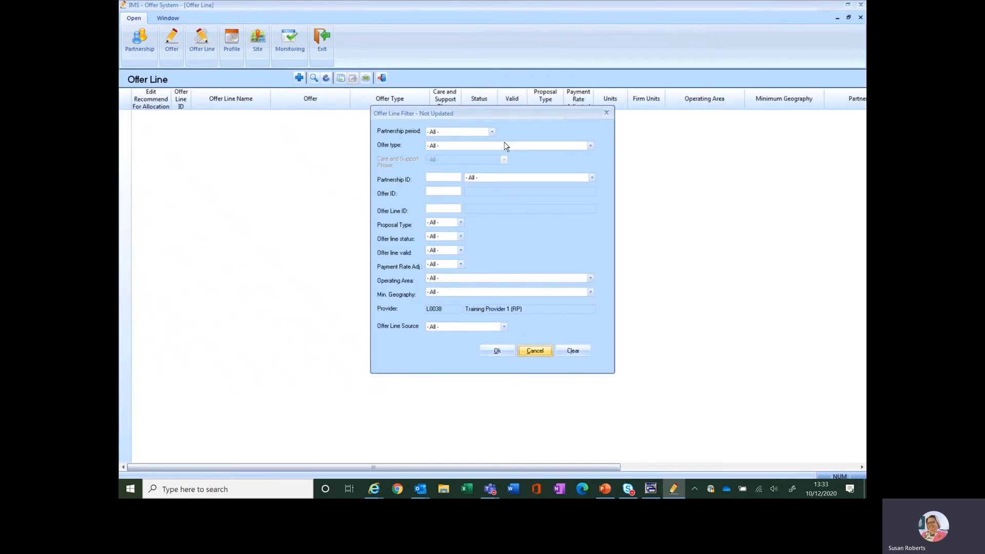
click(498, 351)
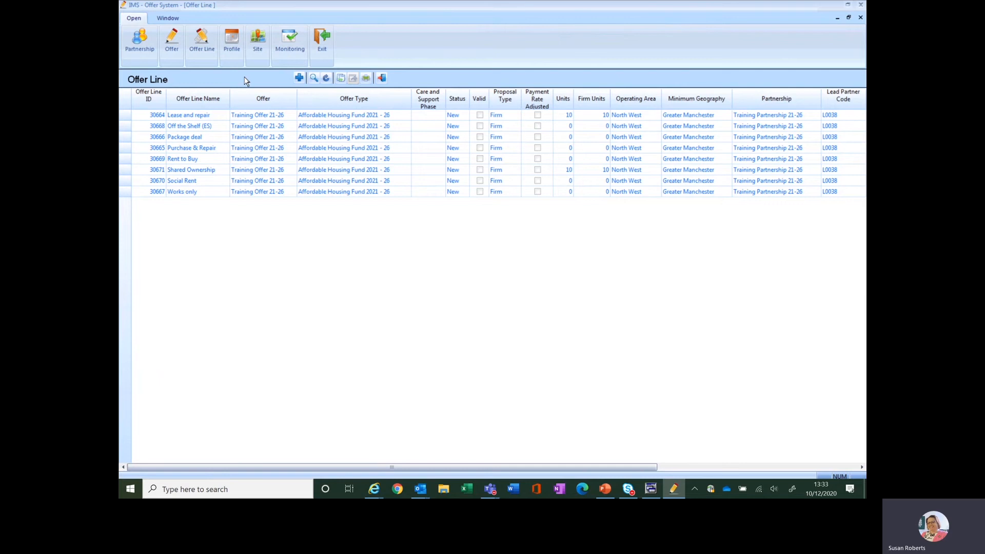
click(299, 79)
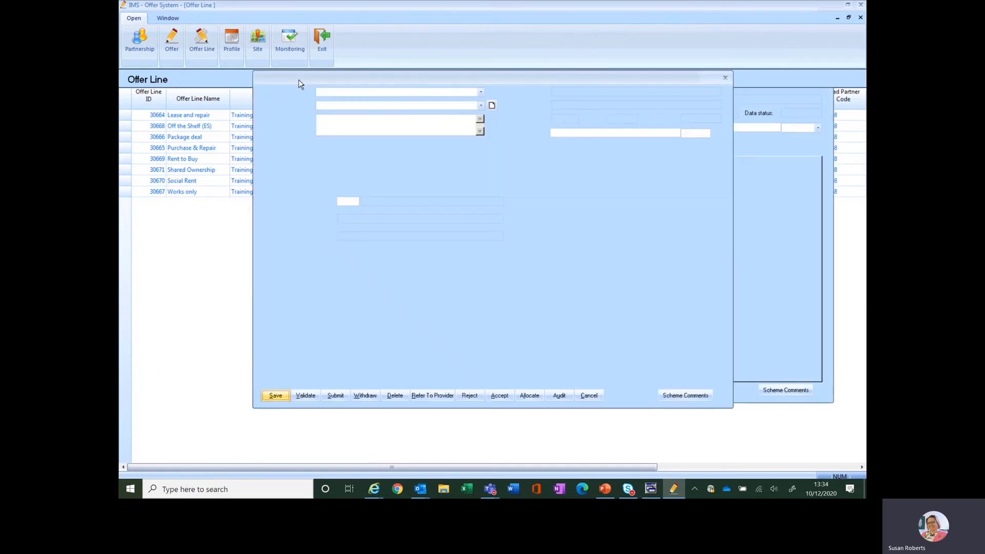
click(482, 92)
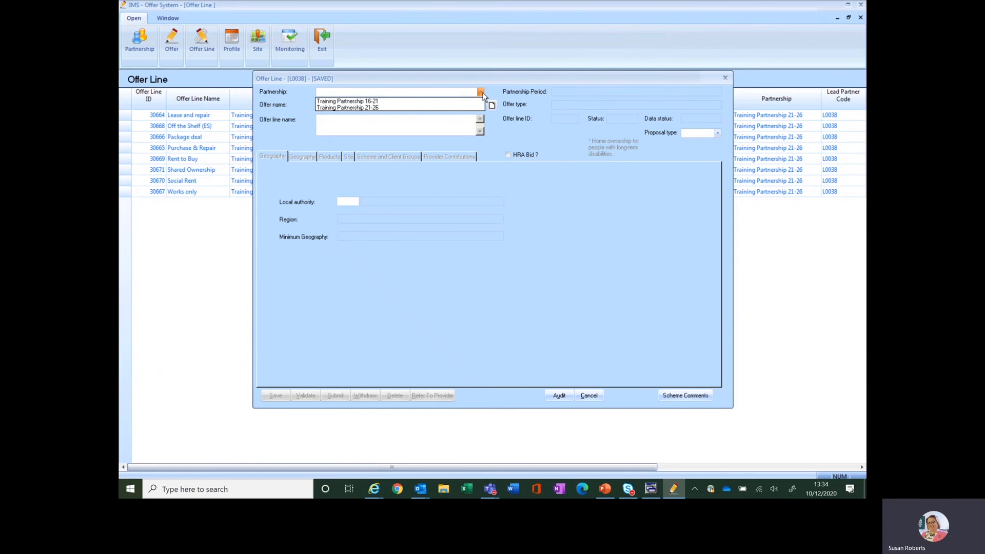
click(426, 106)
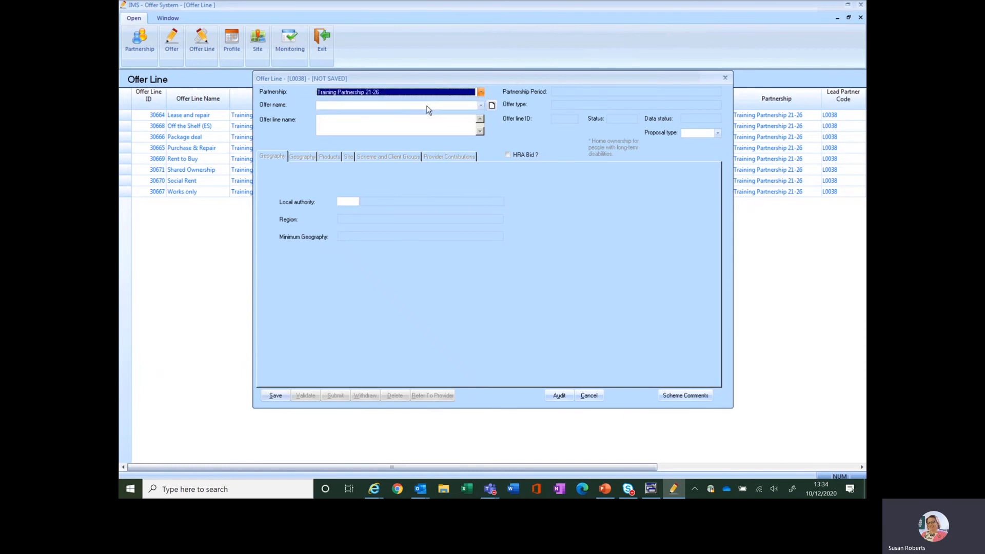
click(482, 106)
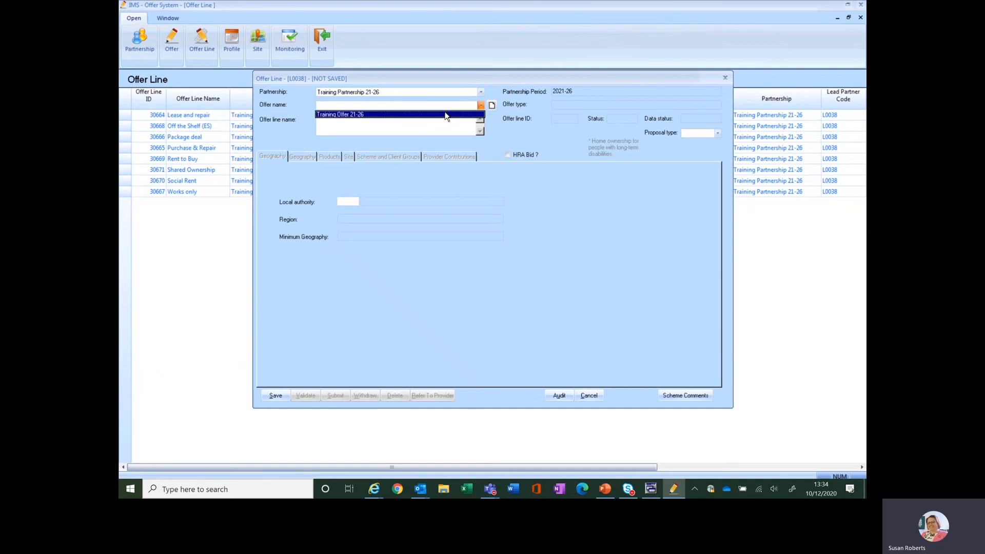
click(446, 115)
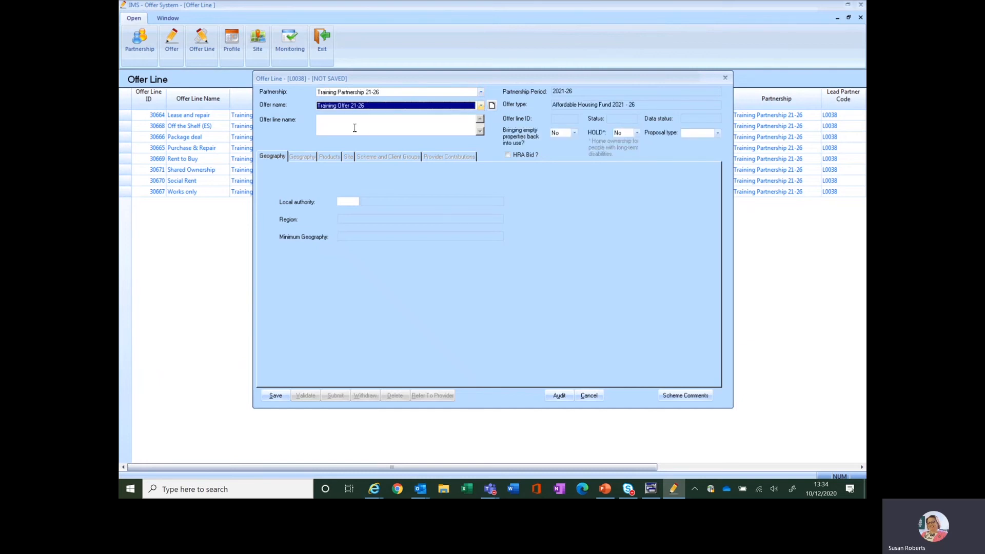
Step: Name the offer line "Video - demonstration AR" and set its proposal type to Firm
click(352, 120)
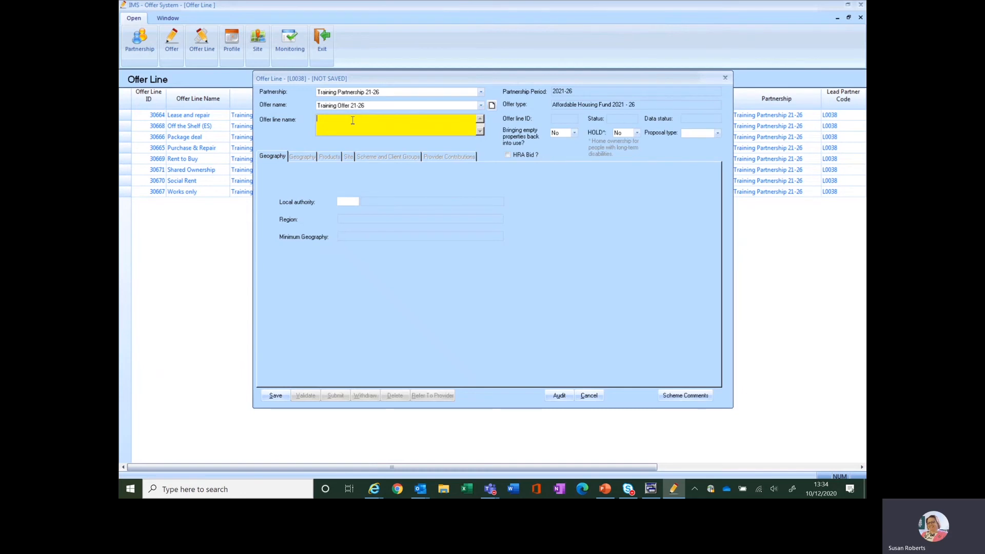
text(Vid)
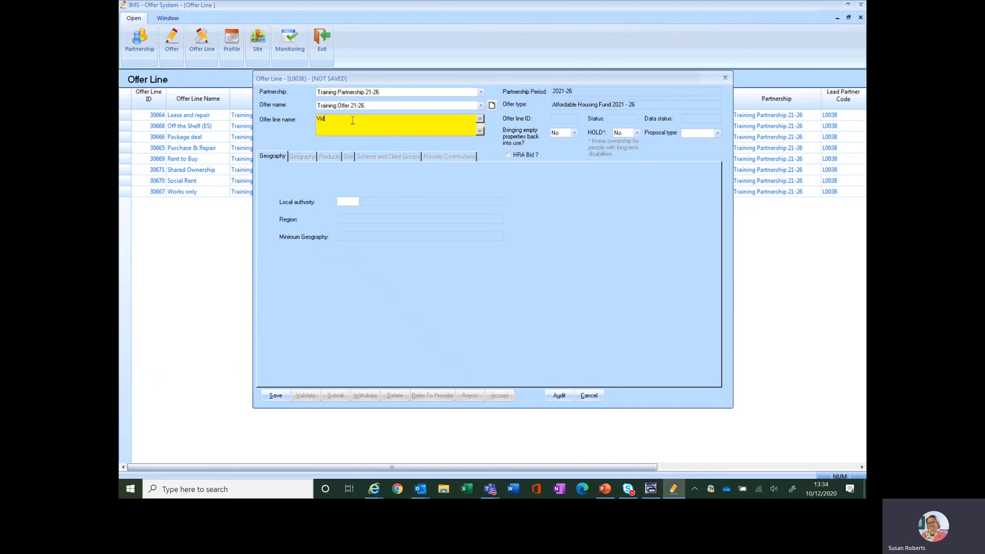
text(eo - )
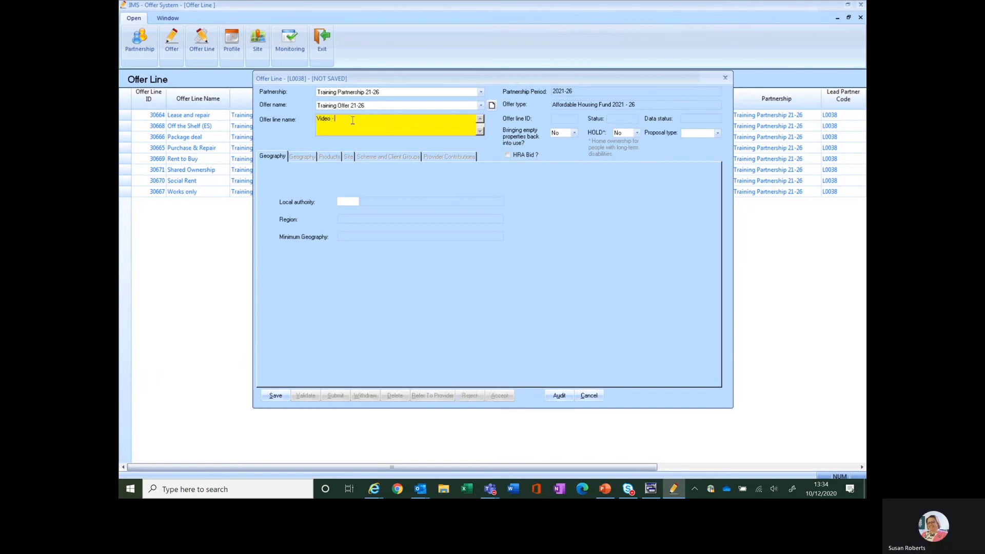
text(demonst)
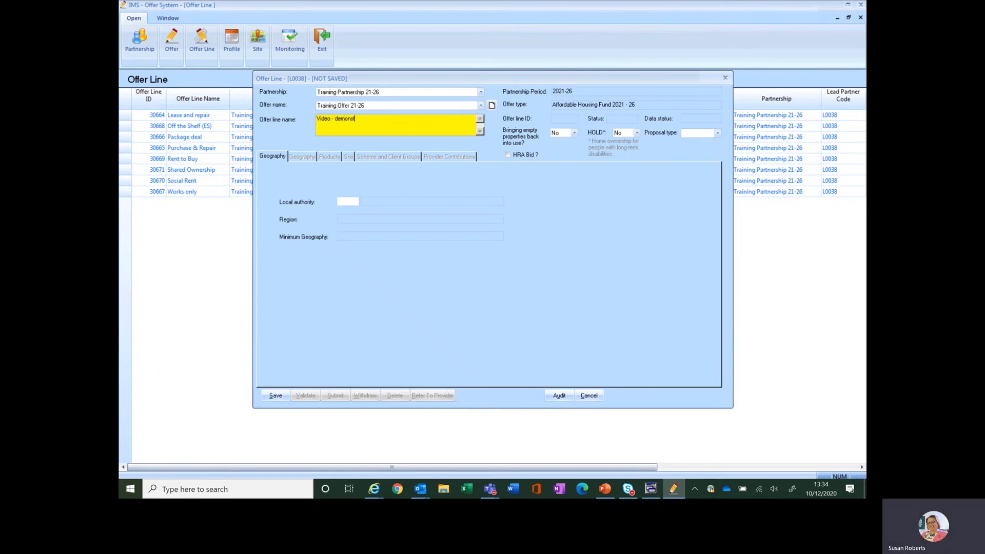
text(ration )
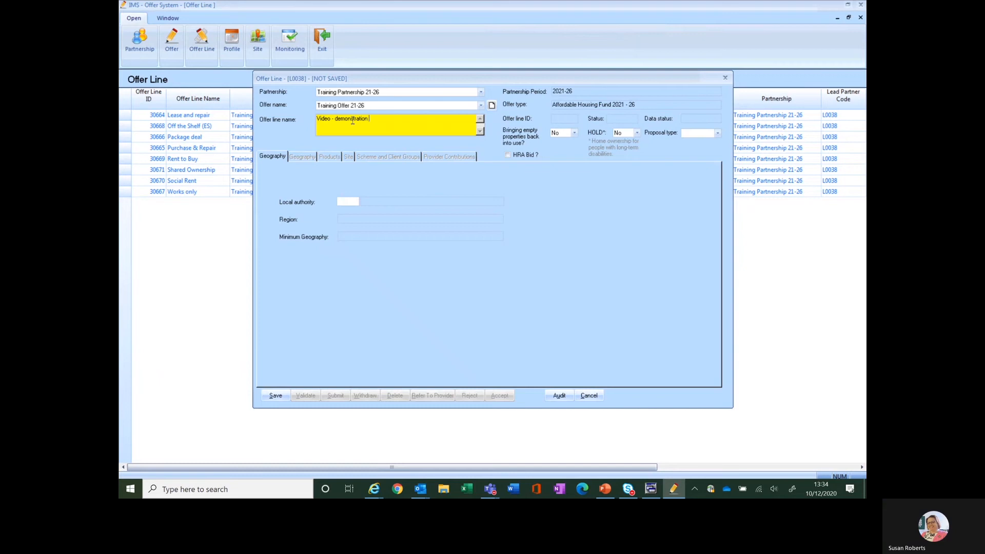
text(AR)
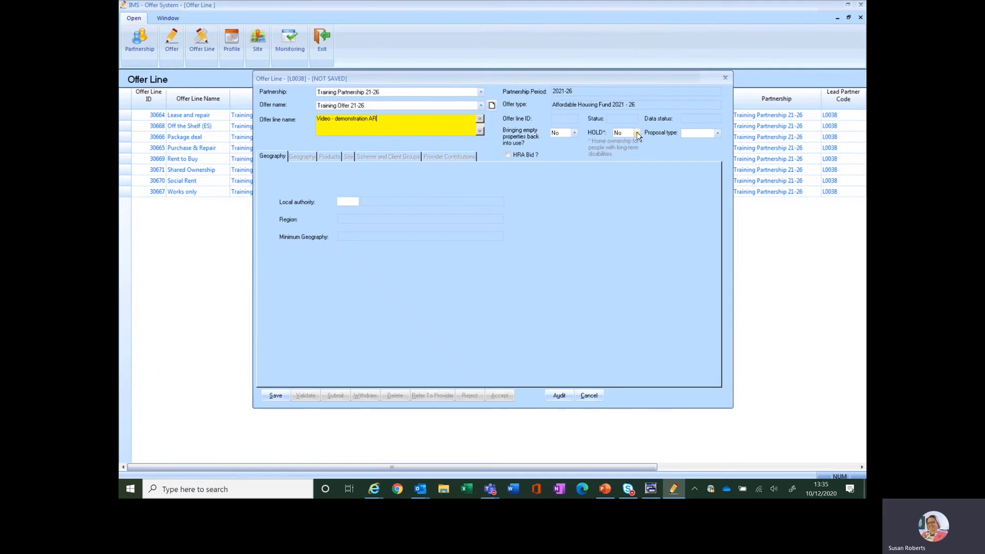
click(717, 134)
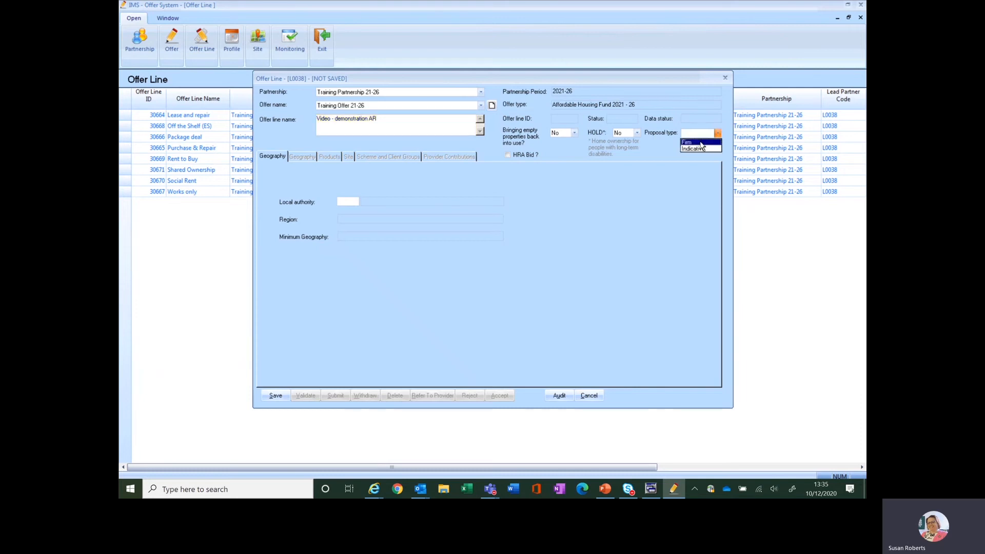
click(701, 143)
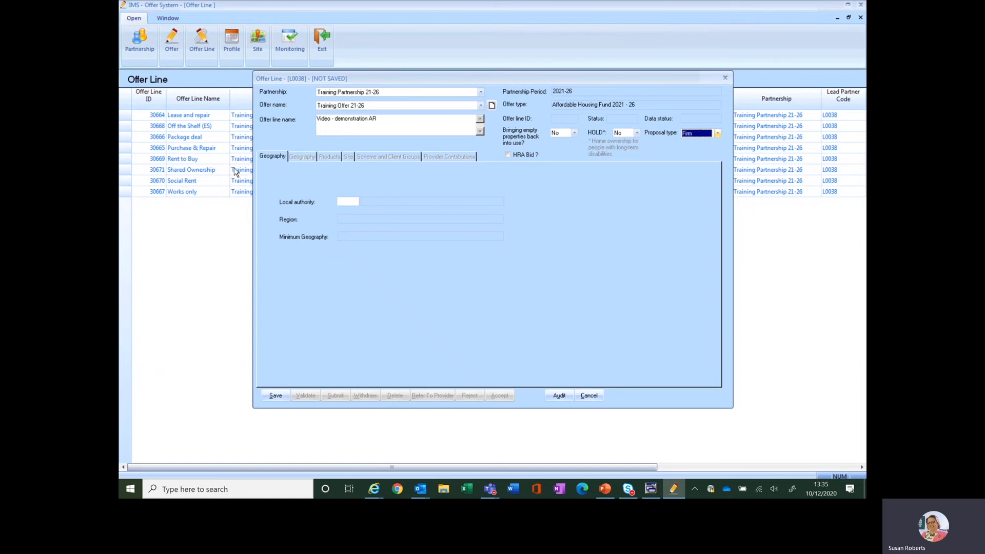
Step: Set the offer line's local authority to code 613 and save the record
click(351, 201)
text(613)
click(273, 395)
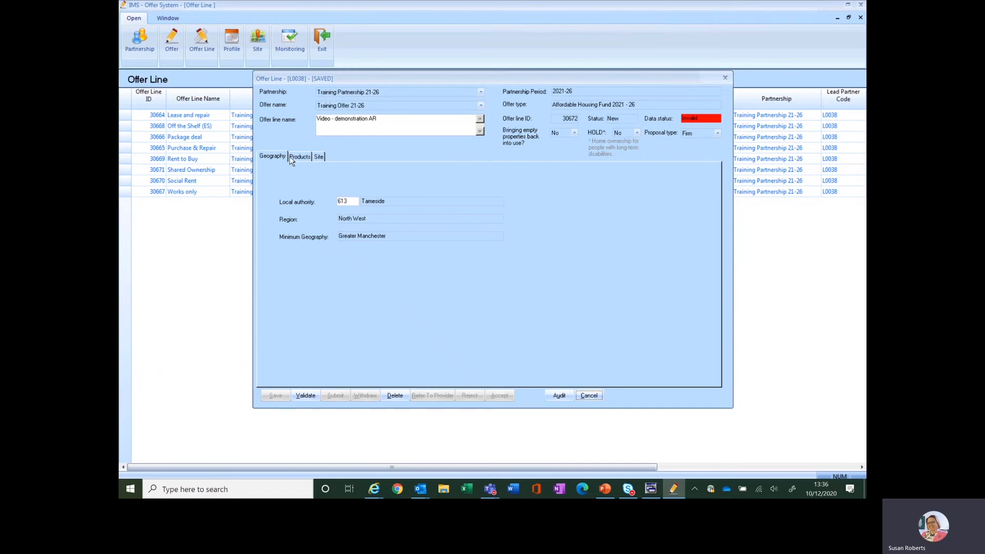
Step: Link the existing site "Video - Firm line site" to the offer line with 10 firm units and save it
click(318, 157)
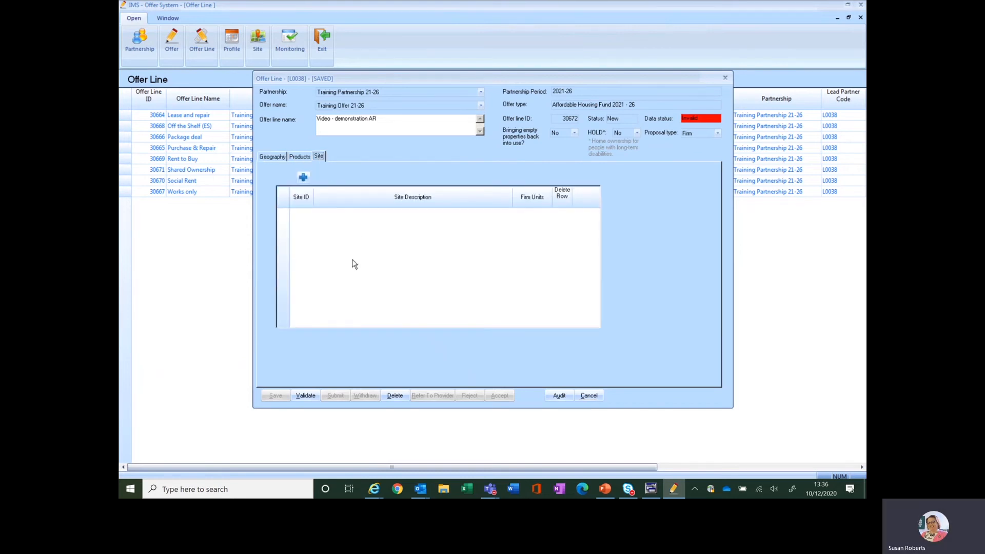
click(303, 178)
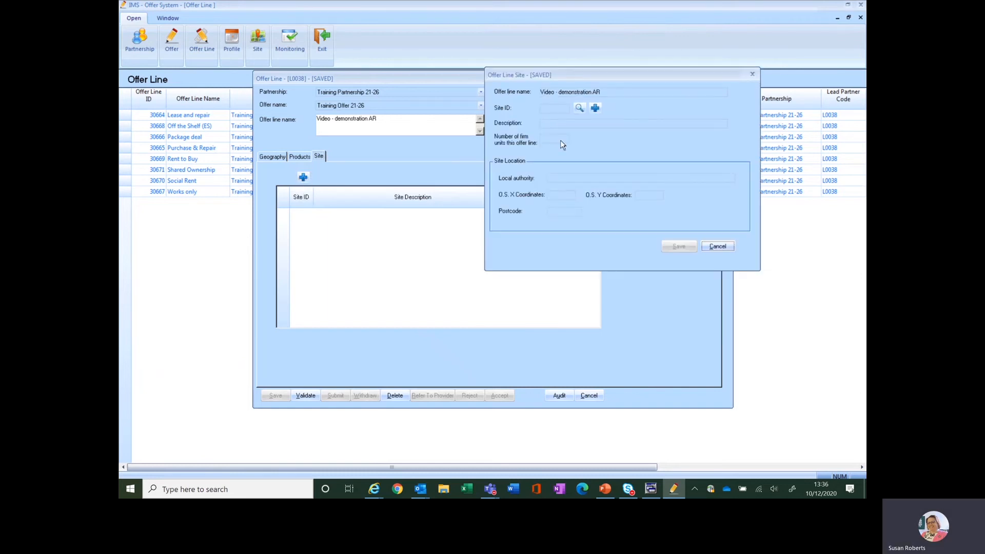
click(581, 110)
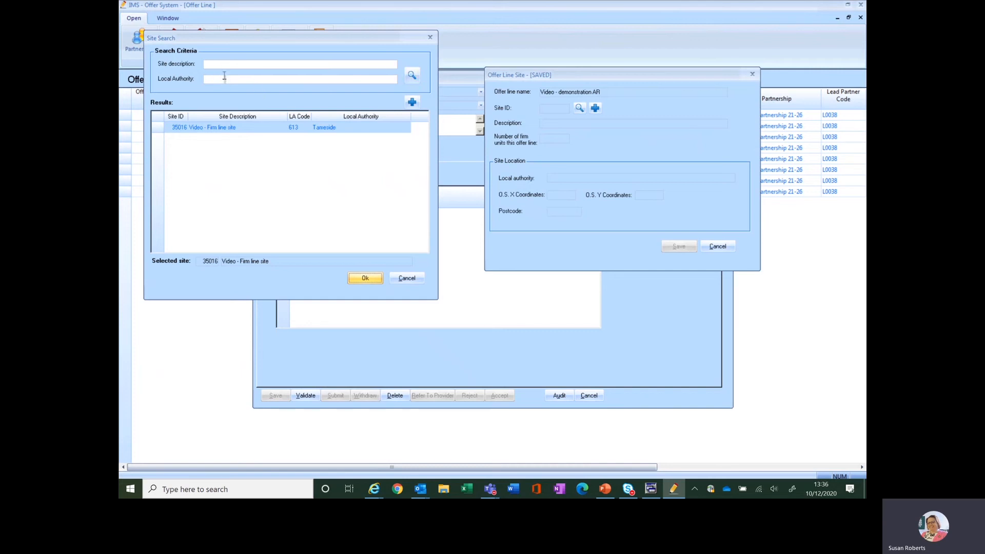
click(237, 131)
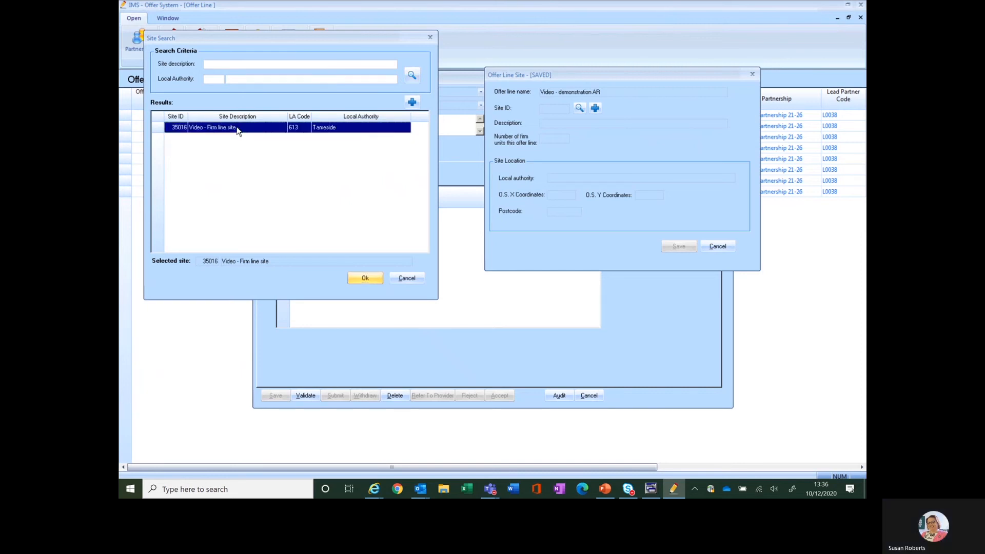
click(364, 278)
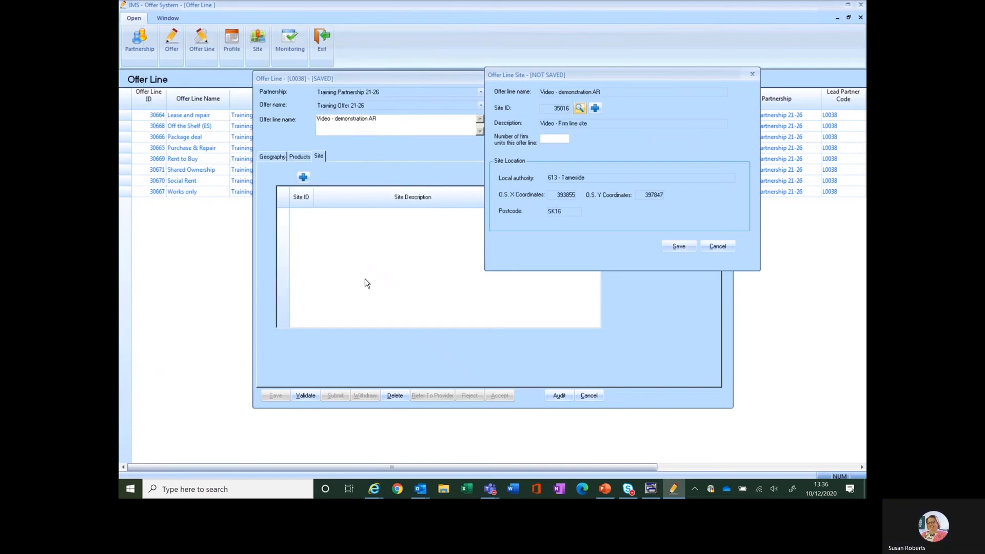
click(552, 138)
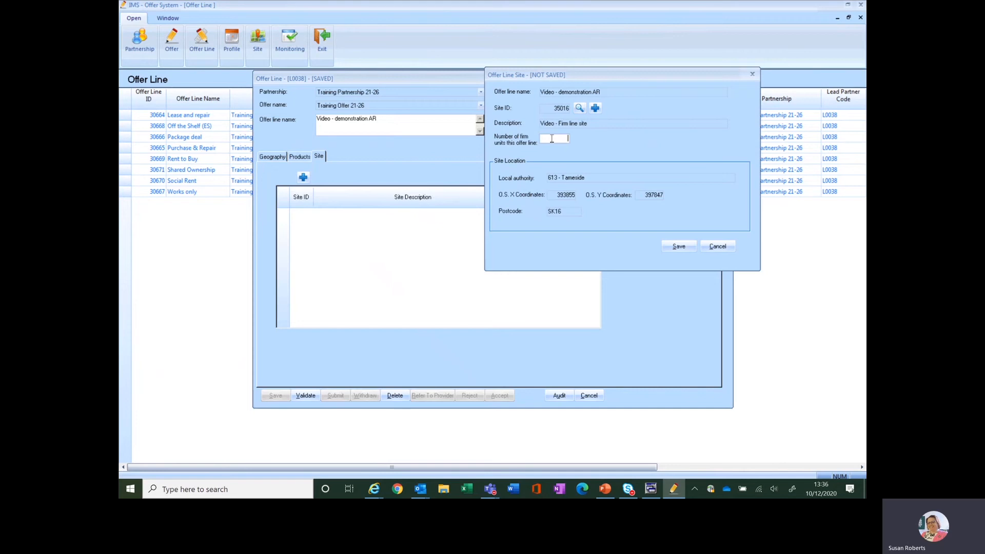
text(10)
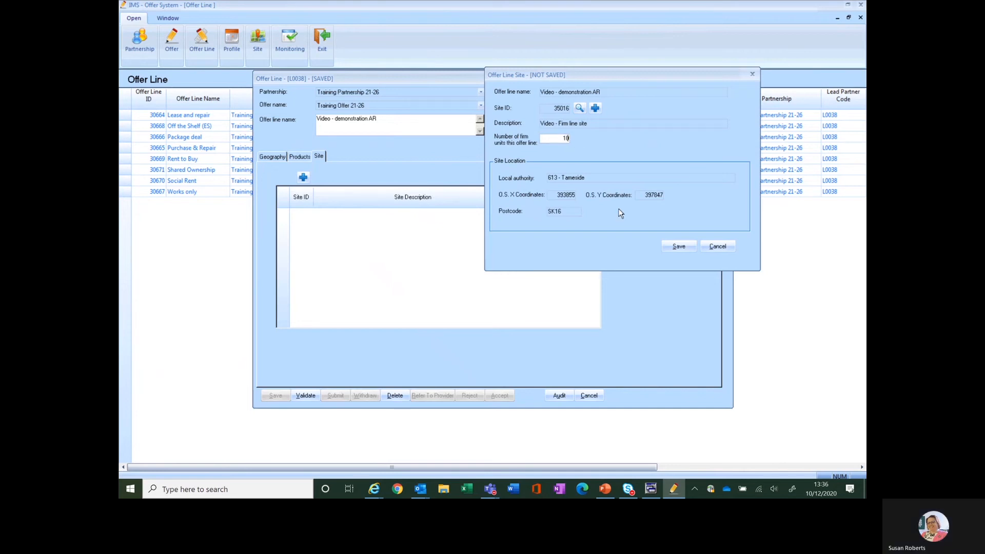
click(678, 247)
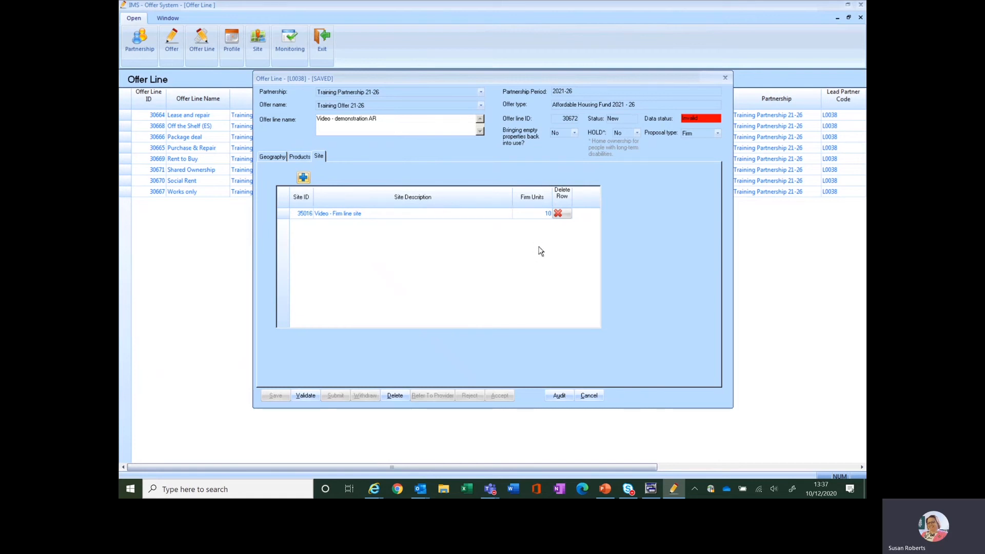
Step: Set the processing route for the offer line's products to Acquisition & Works
click(298, 158)
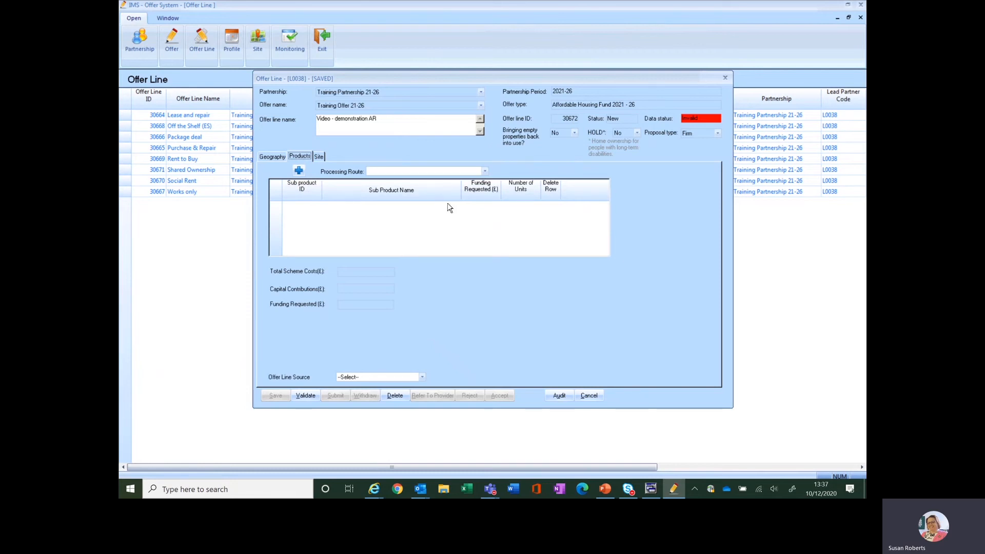
click(486, 171)
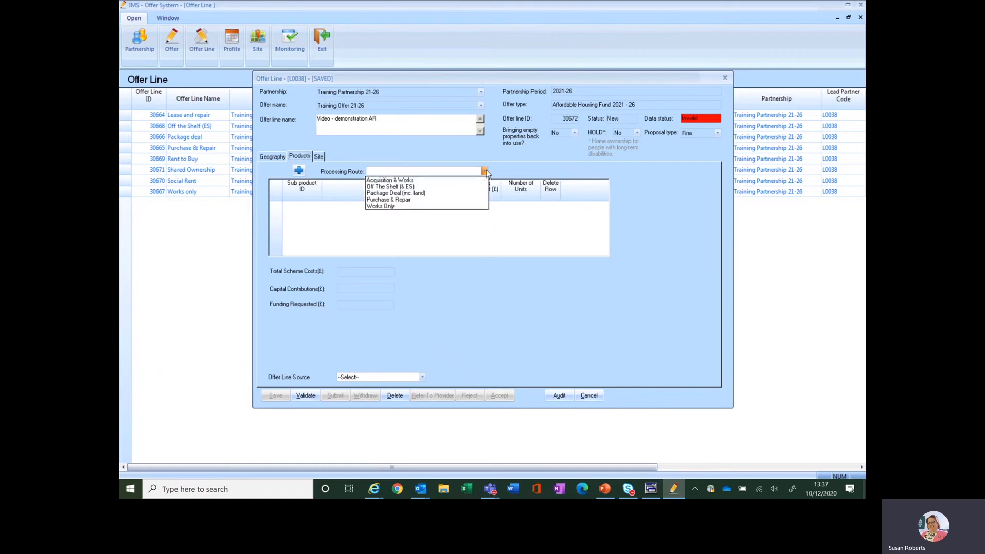
click(458, 181)
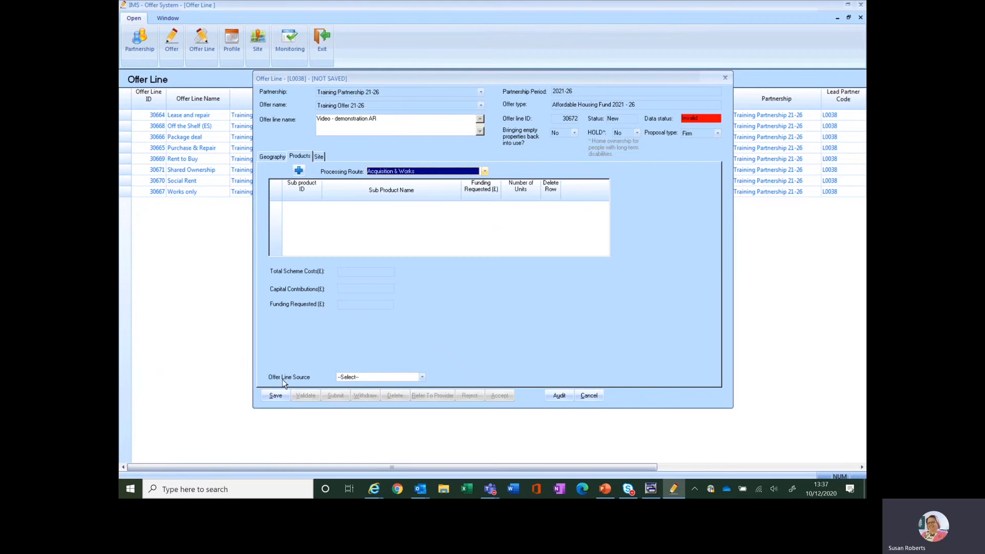
Step: Choose Substitution as the offer line source
click(421, 378)
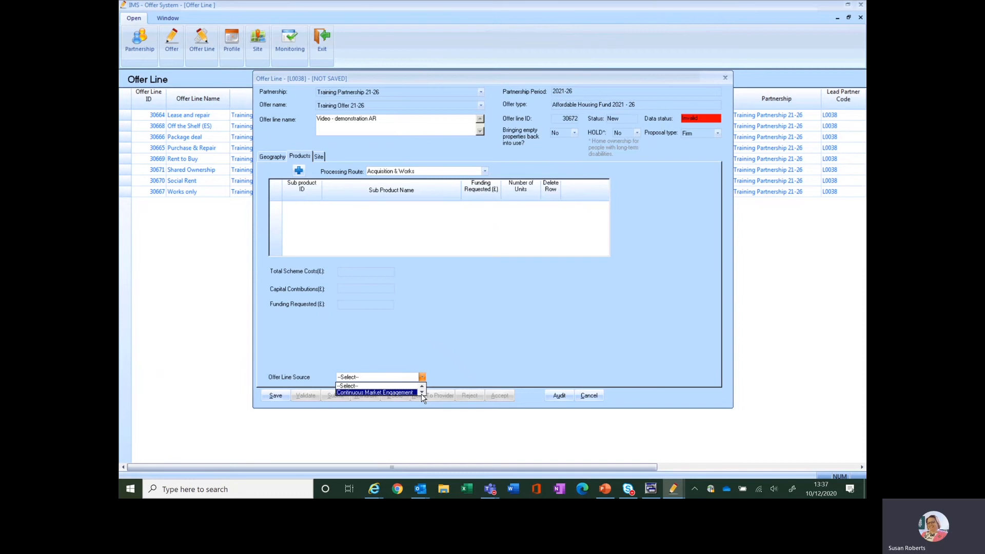
click(421, 392)
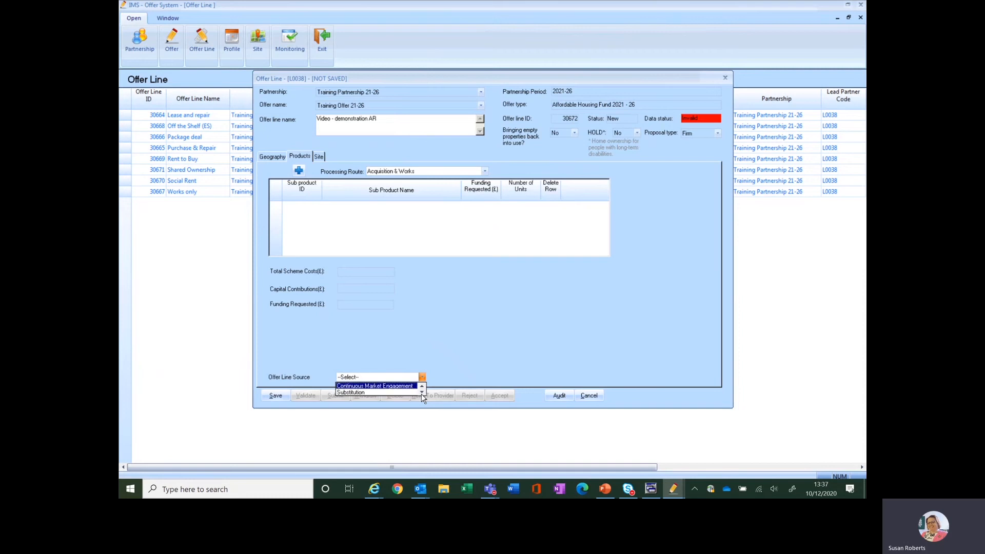
click(382, 393)
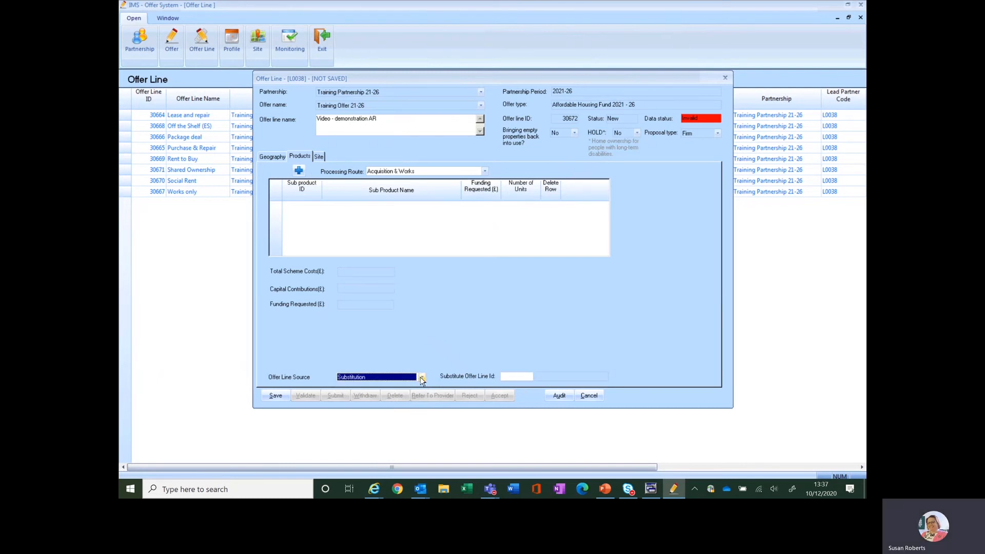
Step: Set the offer line source to Continuous Market Engagement and save the offer line
click(422, 379)
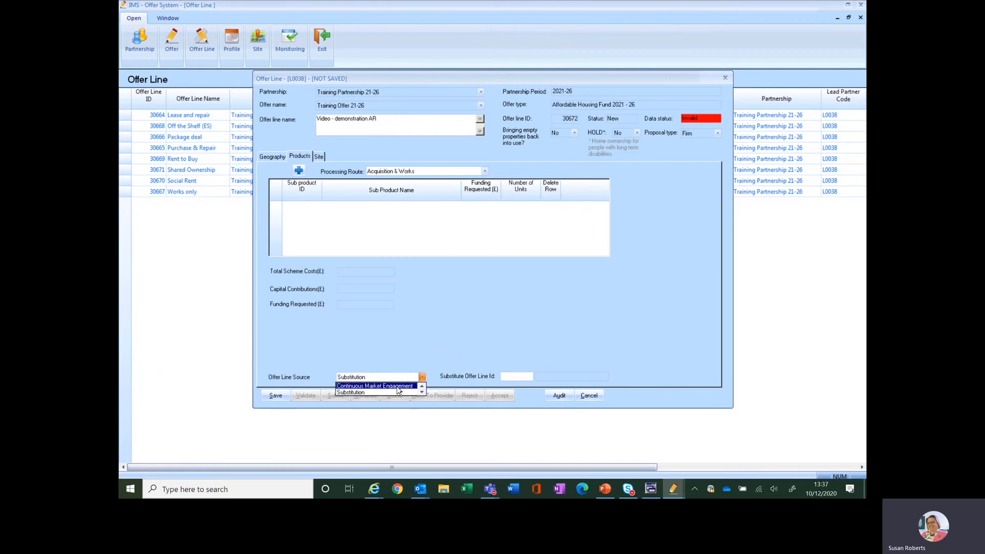
click(398, 387)
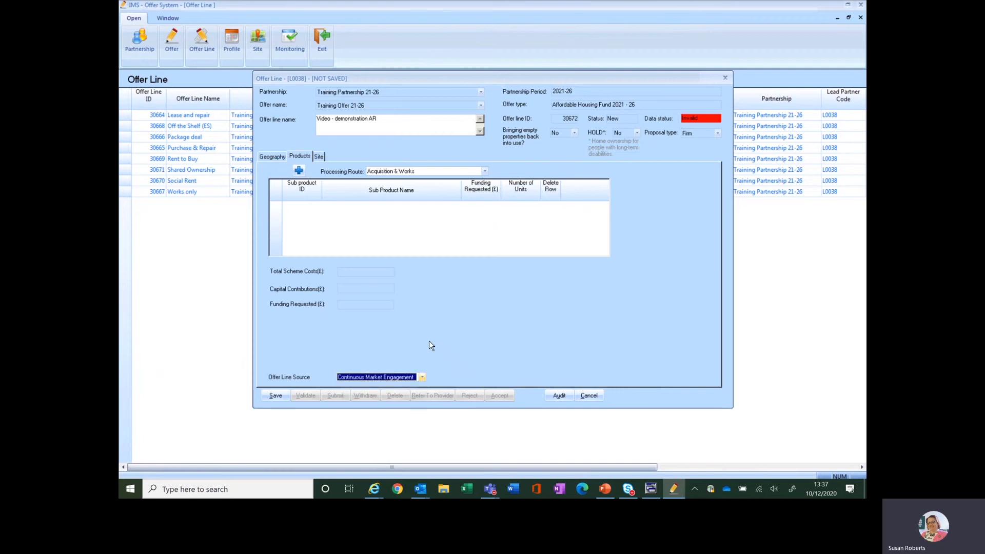
click(275, 396)
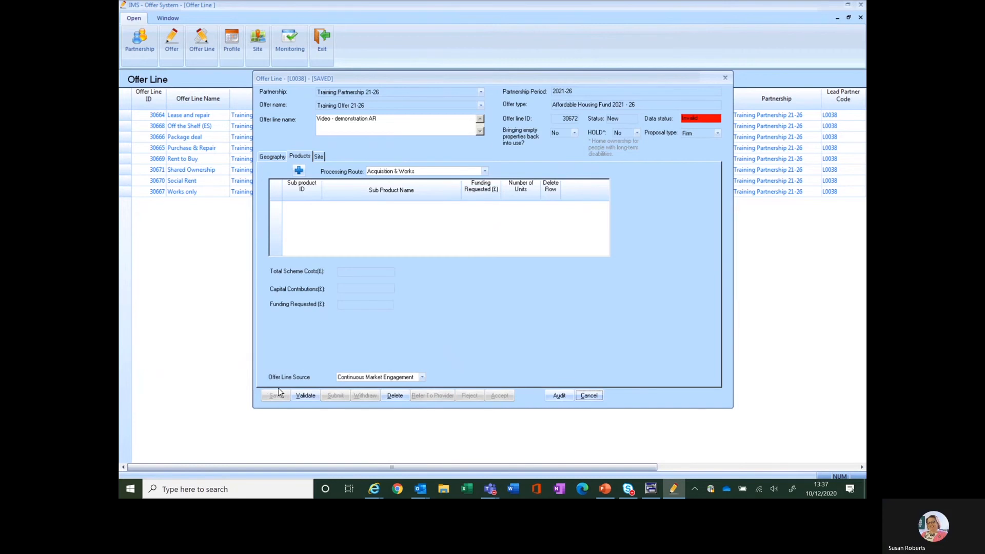
Step: Add an Affordable Rent sub product to the offer line with 10 units and 235,000 funding requested, and save it
click(299, 171)
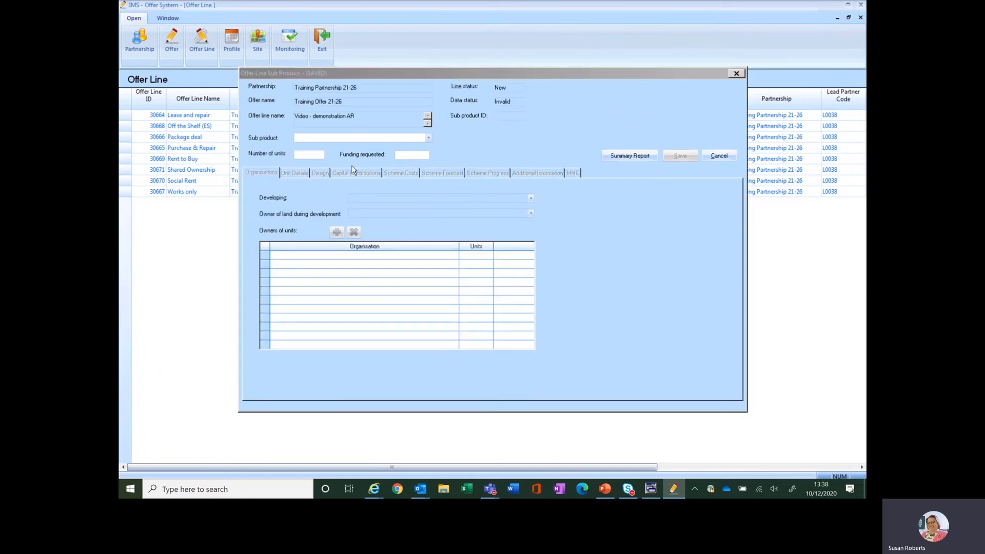
click(428, 139)
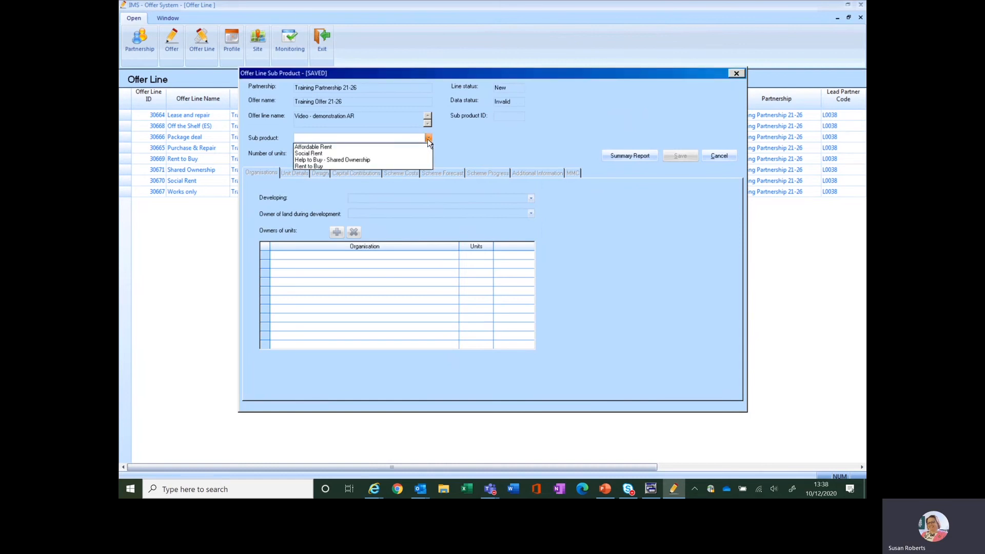
click(394, 149)
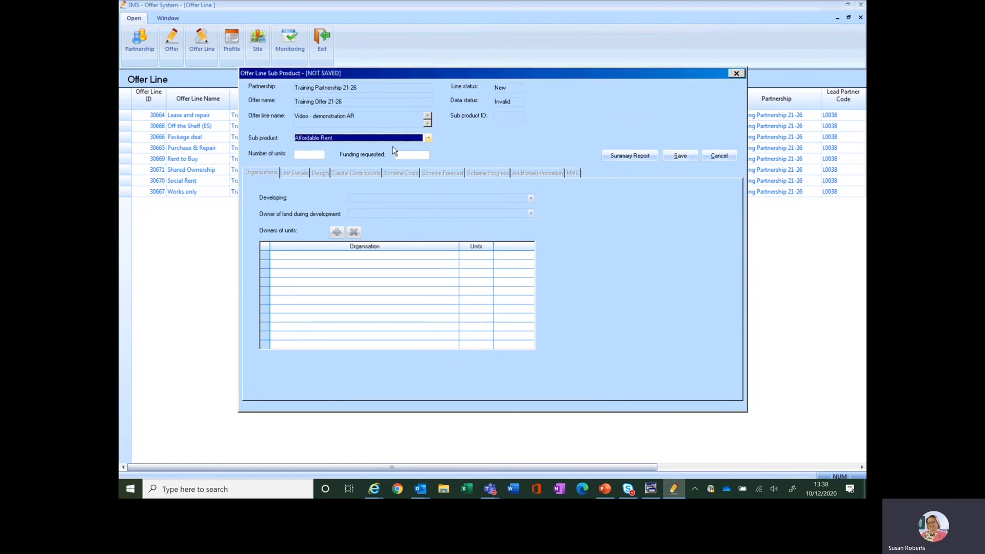
click(308, 154)
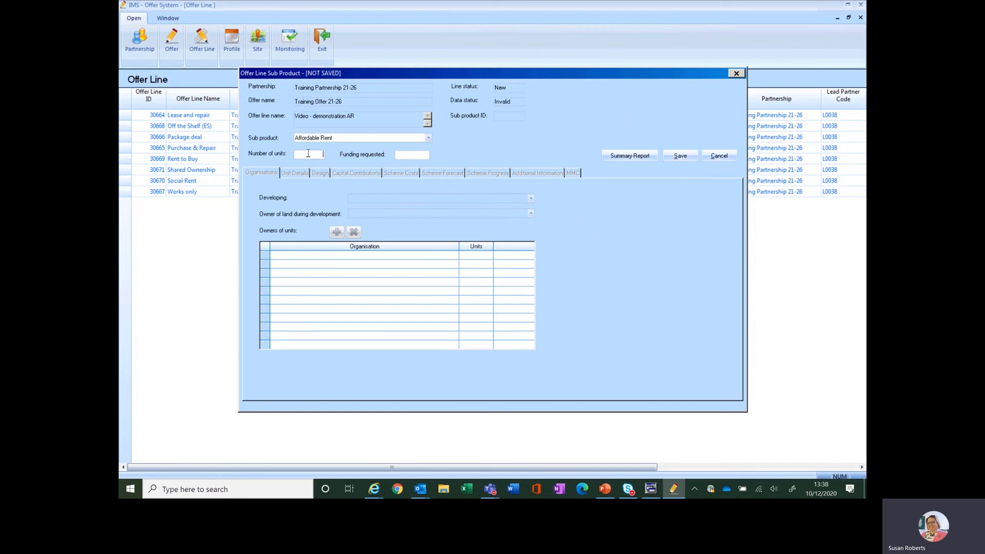
text(10)
text(235)
text(000)
click(683, 157)
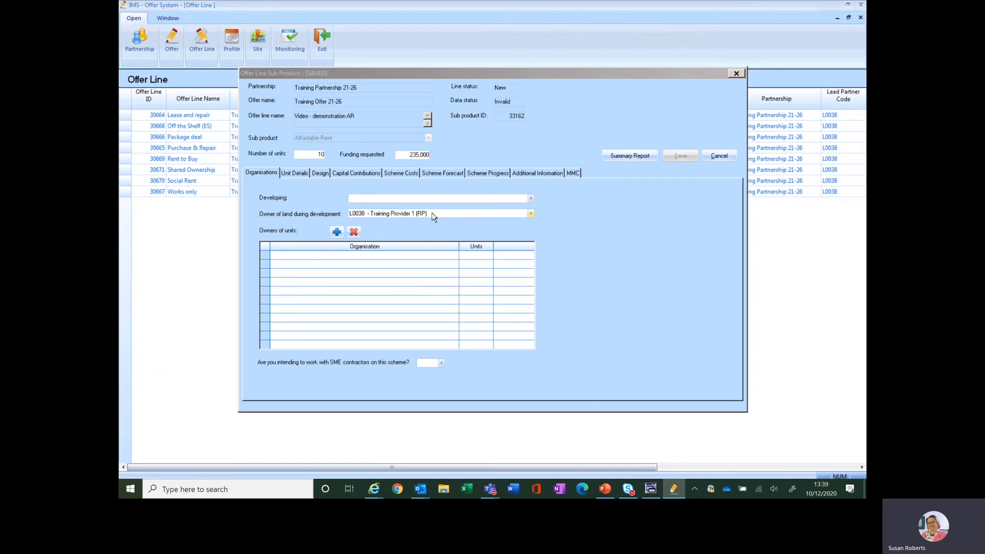
Step: Set the sub product's developing organisation to L0038 - Training Provider 1 (RP)
click(531, 214)
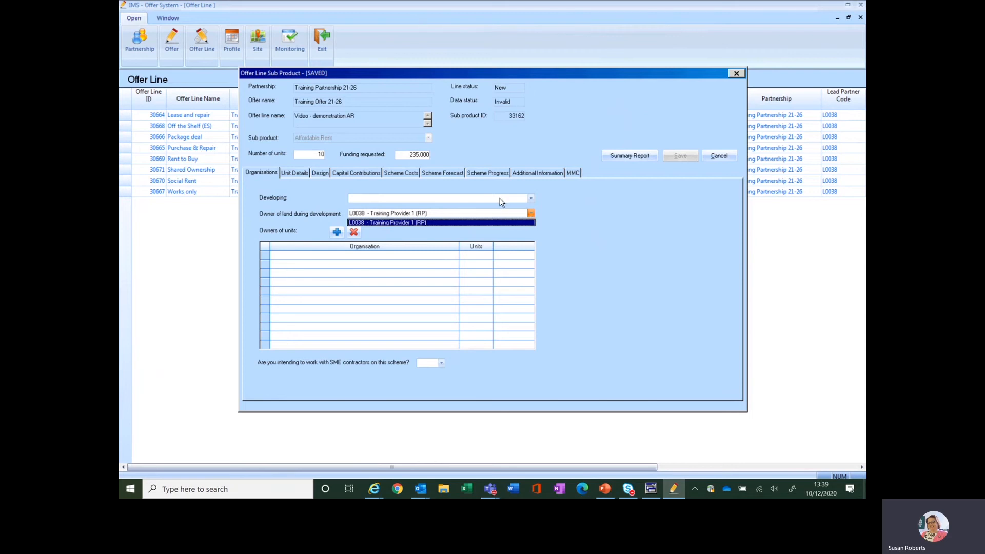
click(531, 198)
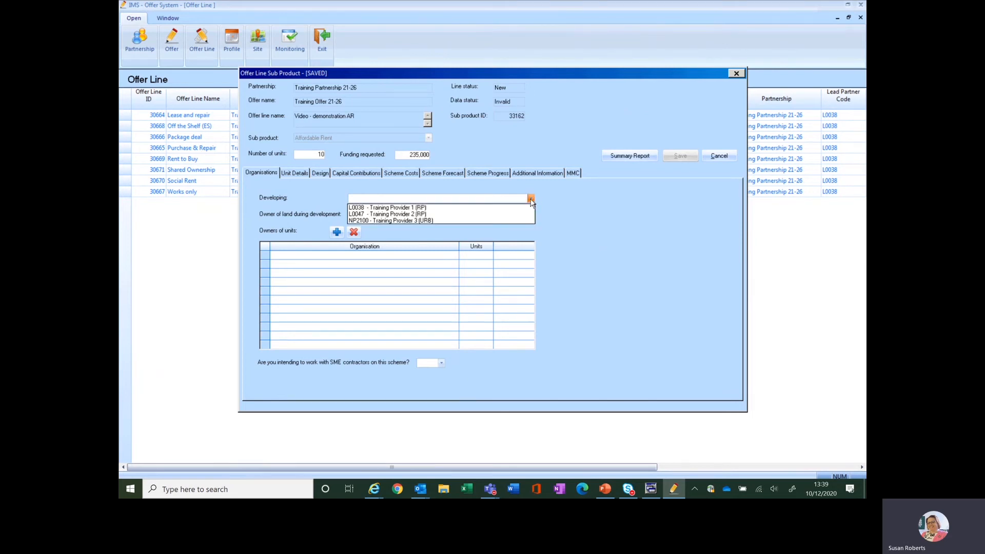
click(483, 209)
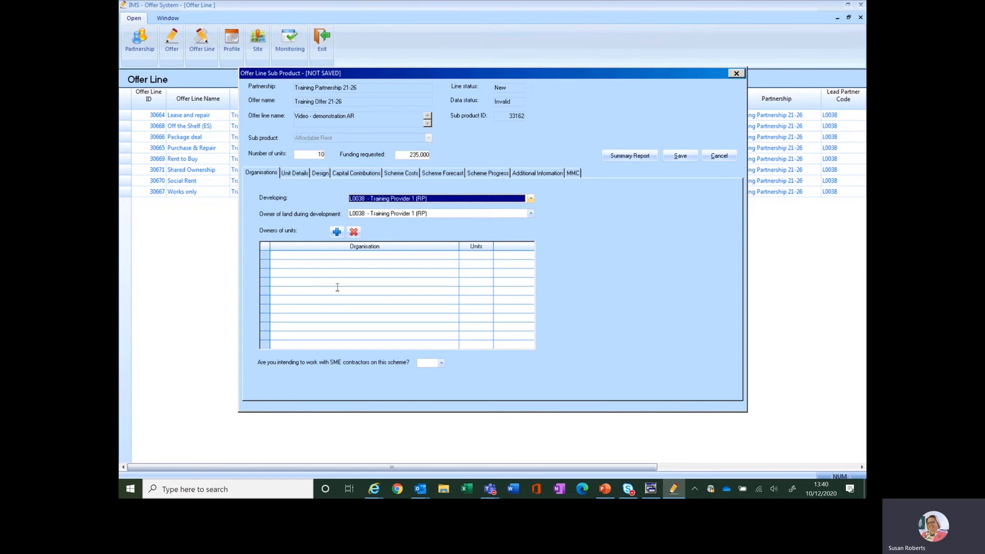
Step: Add L0038 - Training Provider 1 (RP) as owner of 10 units and answer Yes to working with SME contractors
click(337, 233)
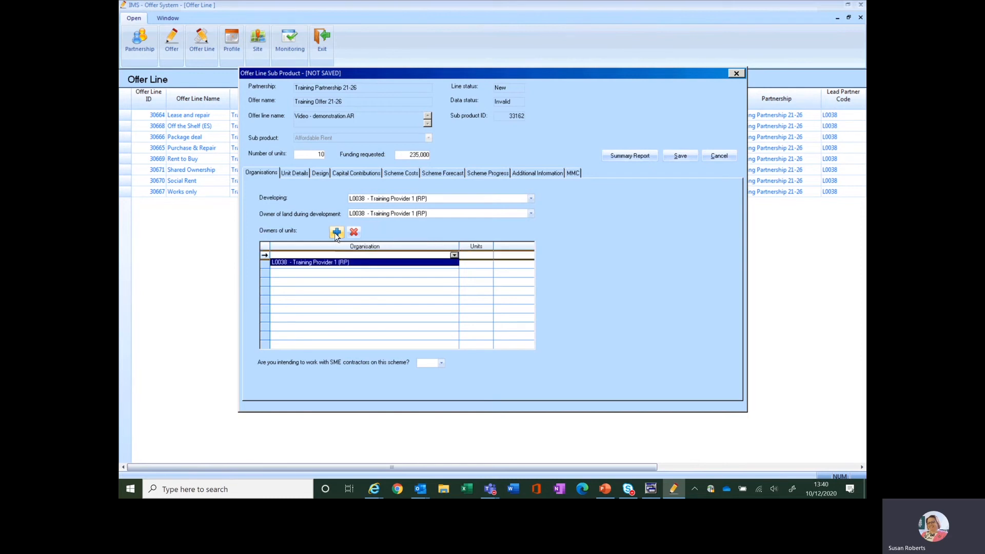
click(291, 264)
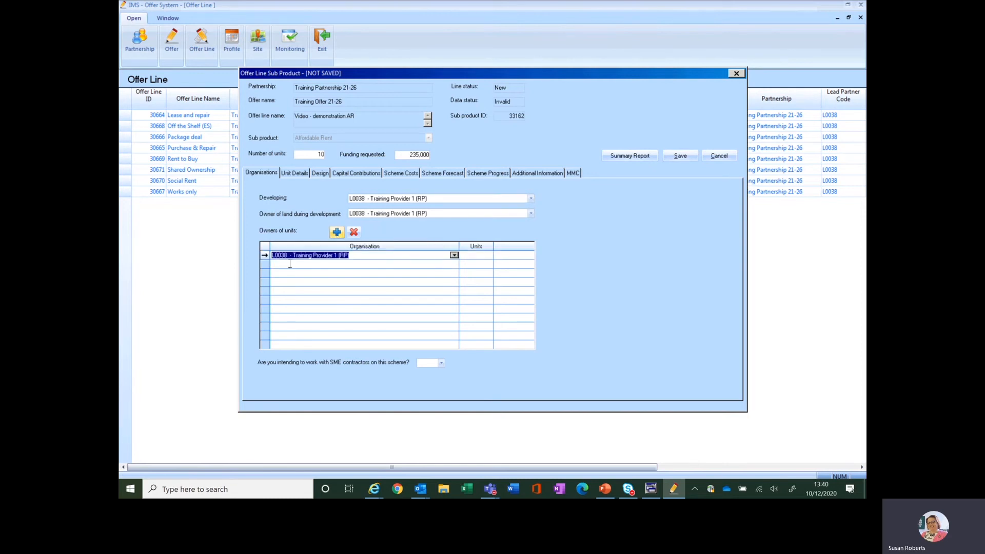
click(480, 257)
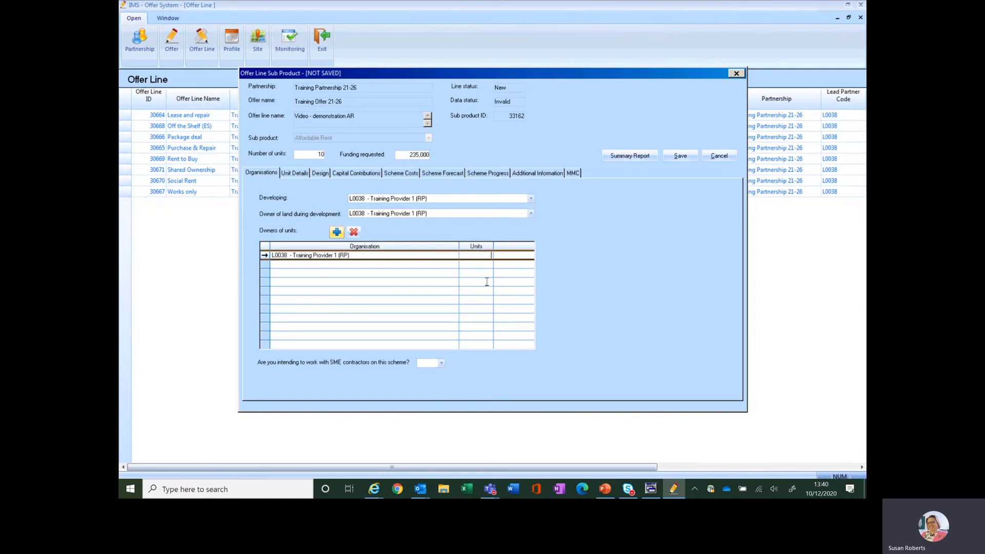
text(10)
drag(492, 255, 469, 247)
click(441, 365)
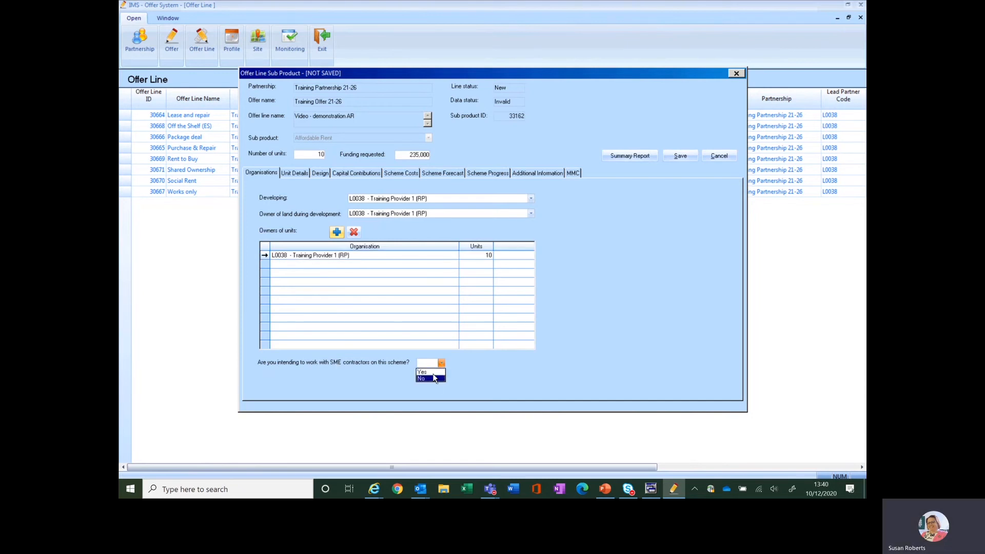
click(434, 374)
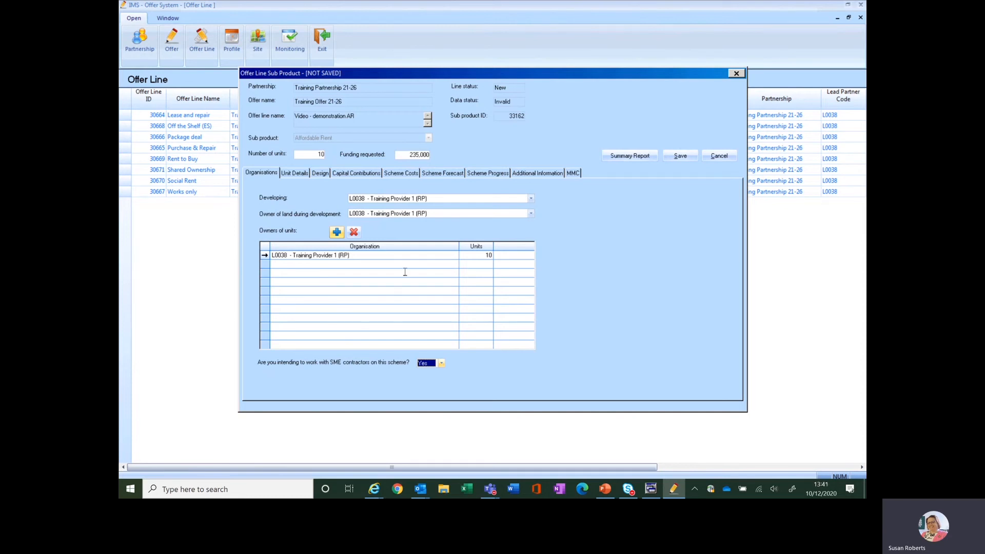
Step: Start a new unit type entry in the unit details with General housing and Affordable Rent terms
click(293, 175)
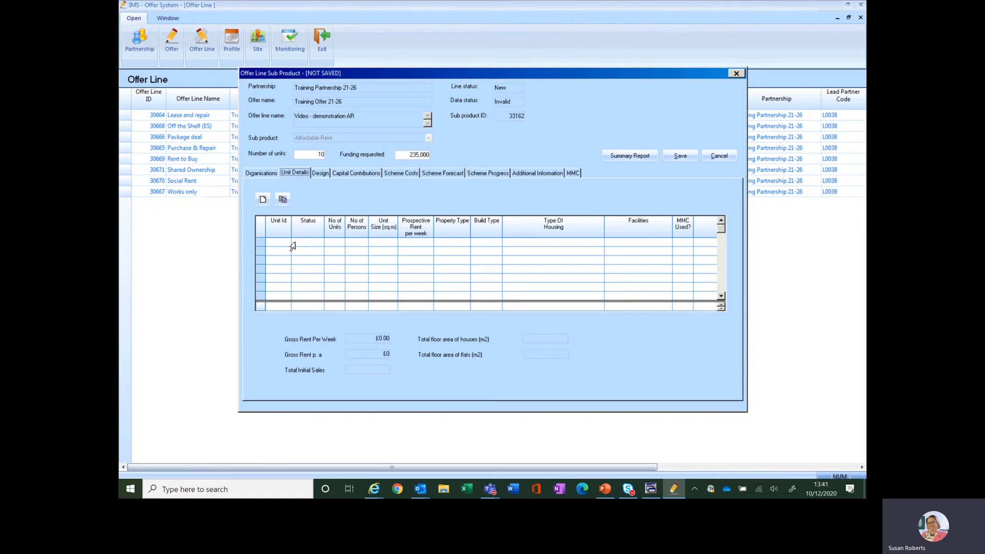
click(293, 246)
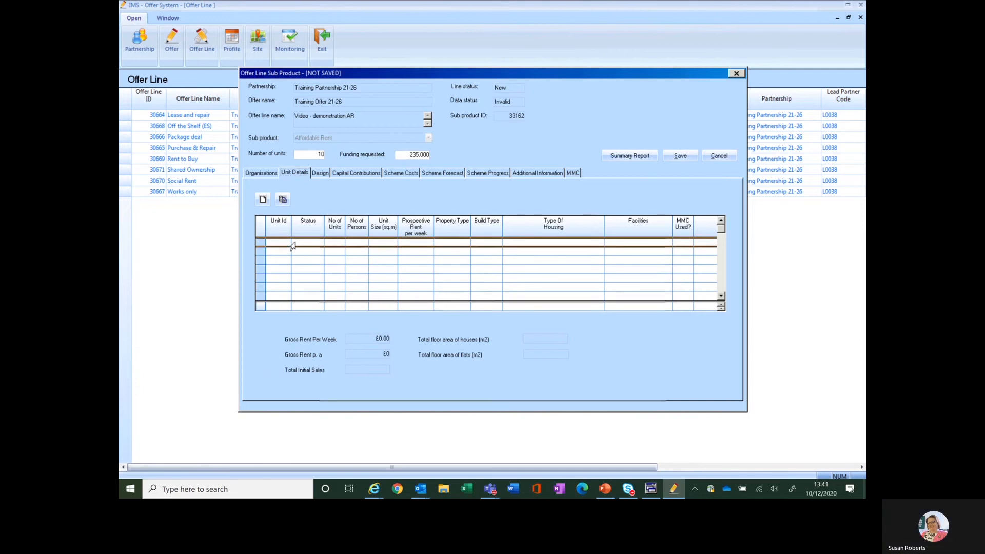
double_click(292, 245)
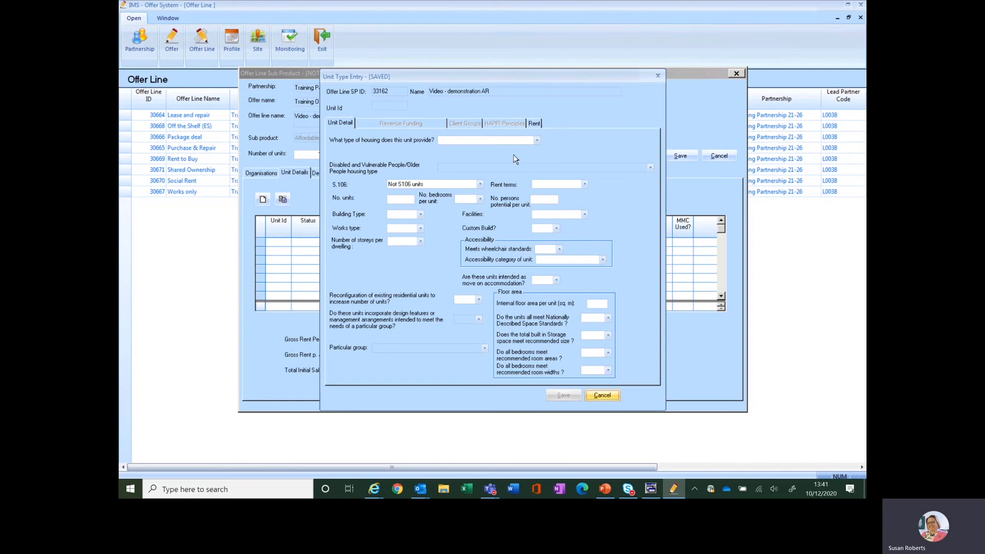
click(536, 141)
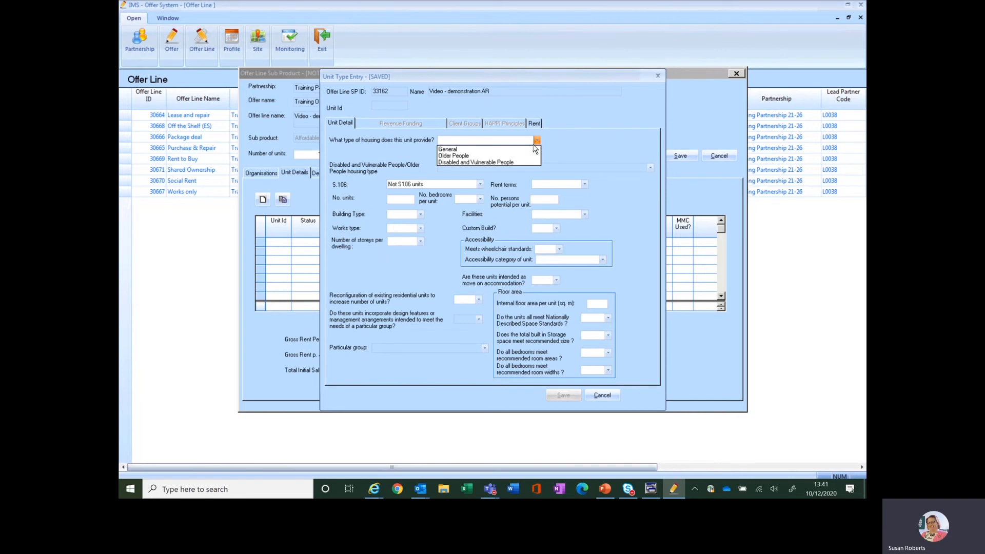
click(532, 151)
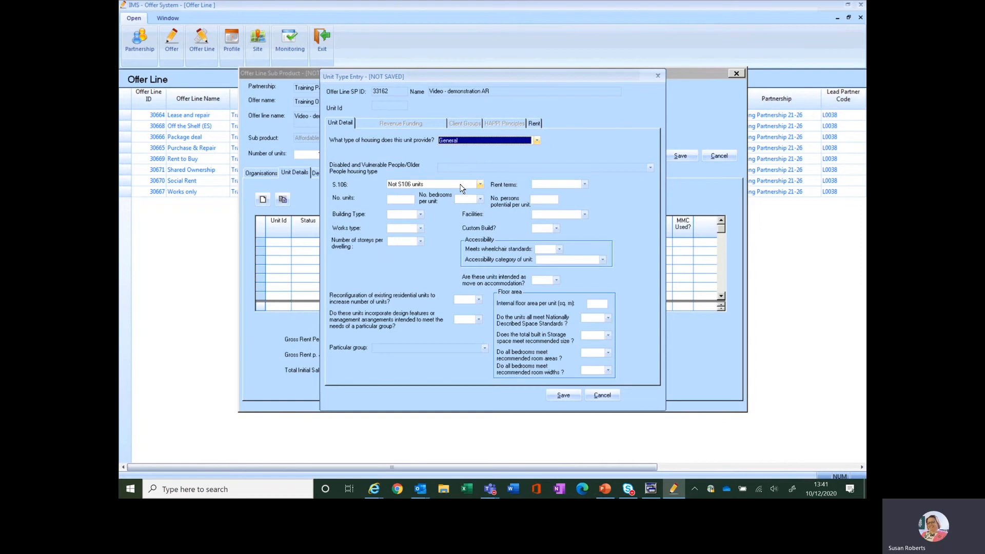
click(585, 185)
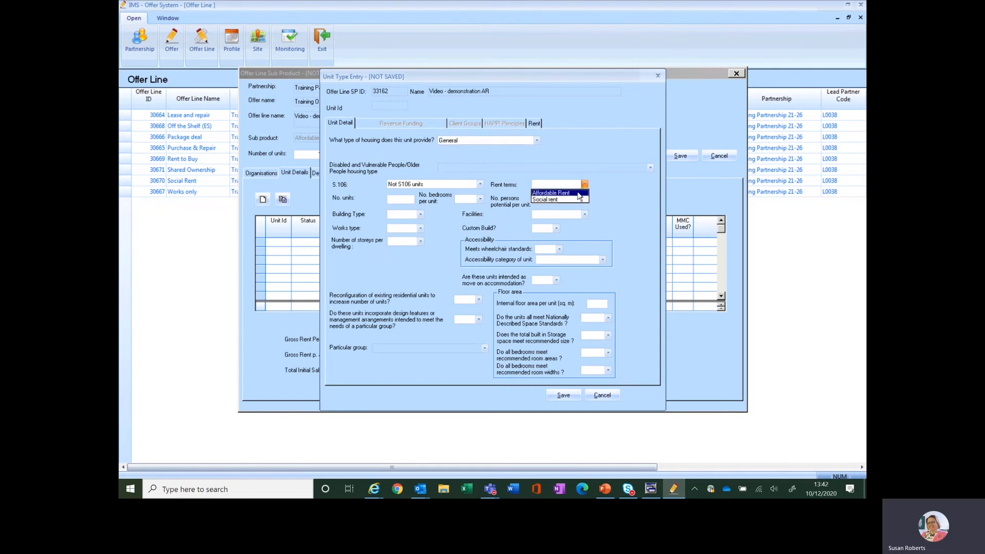
click(579, 194)
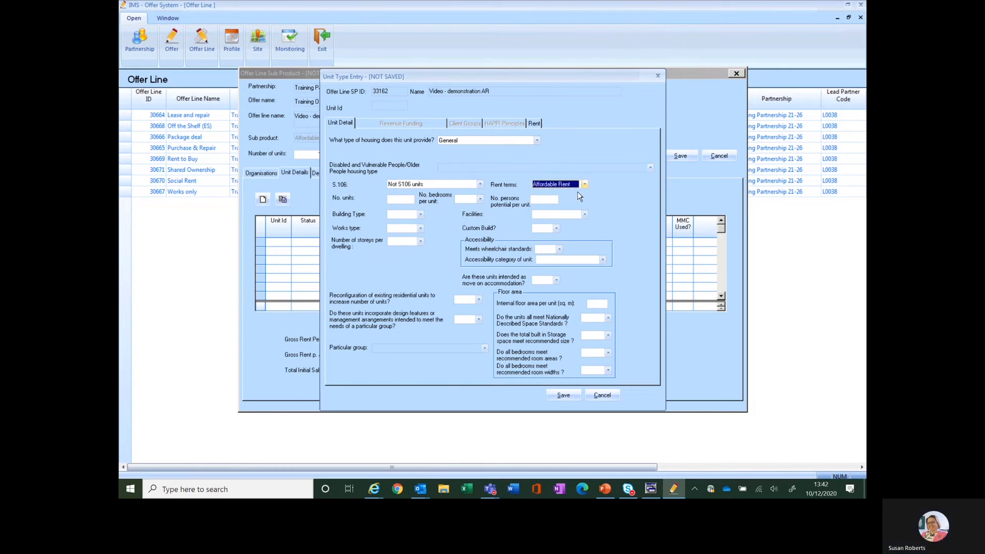
Step: Enter 10 units with 3 Bed per unit and 5 potential persons per unit
click(400, 200)
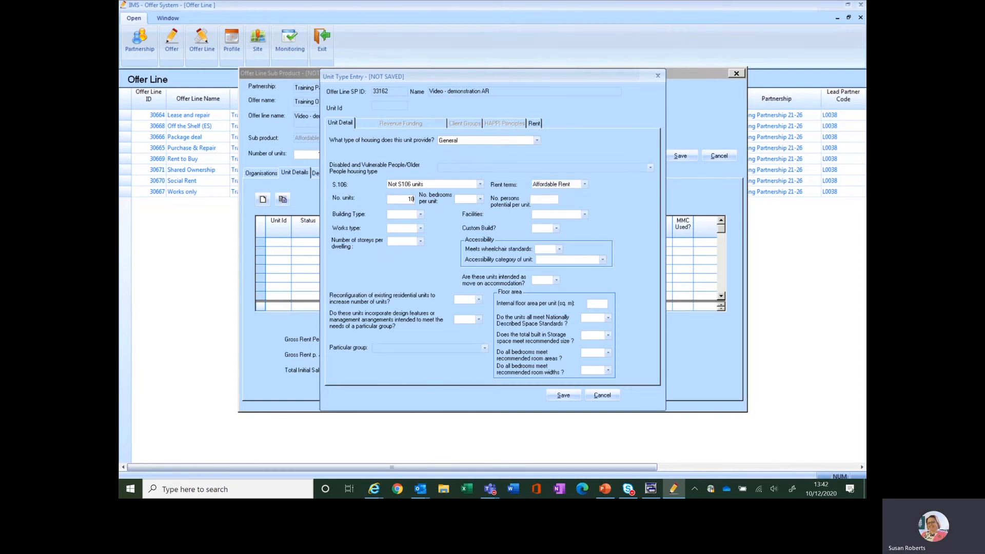
text(10)
key(Tab)
click(481, 199)
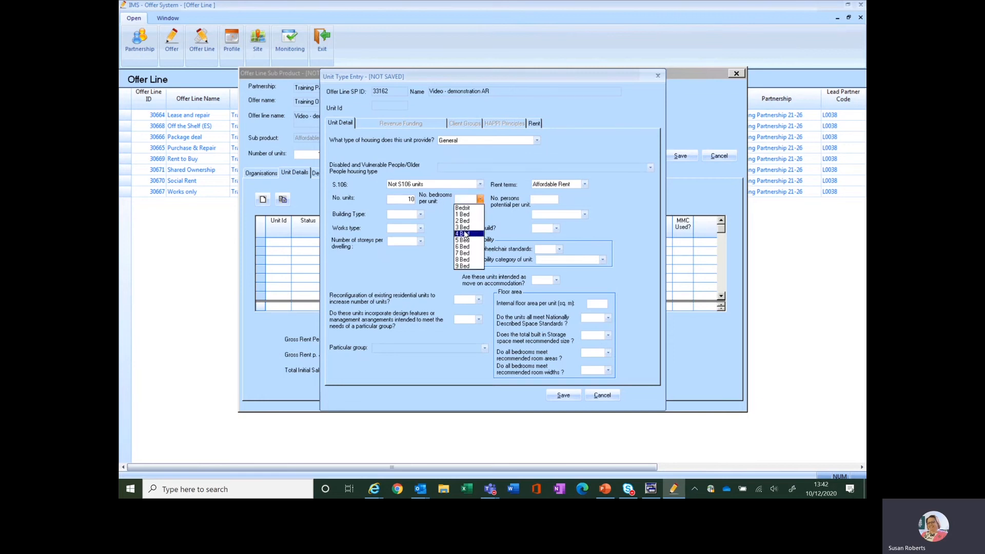
click(466, 228)
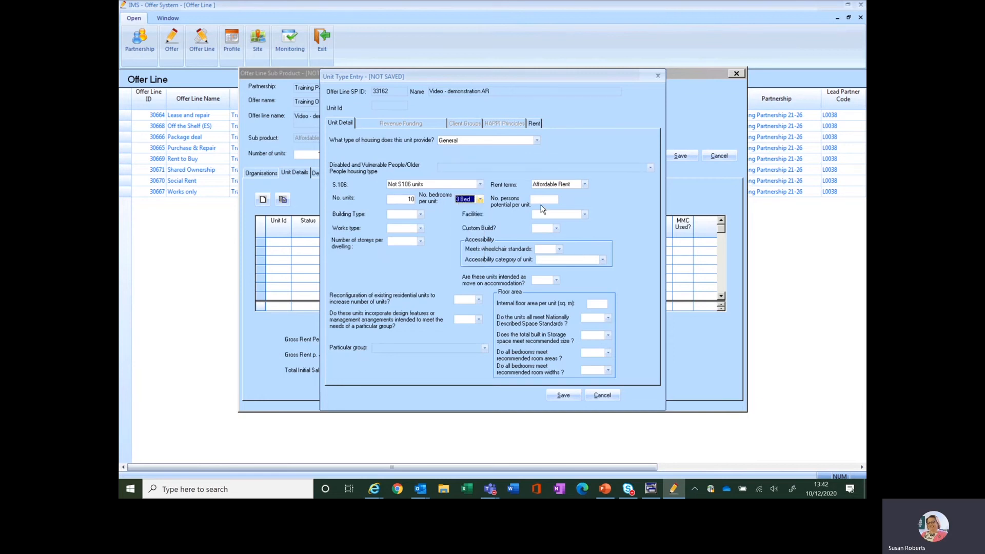
click(545, 199)
text(5)
Step: Specify the units as Self Contained, New Build, House type with 2 storeys per dwelling, and set Custom Build to No
click(421, 214)
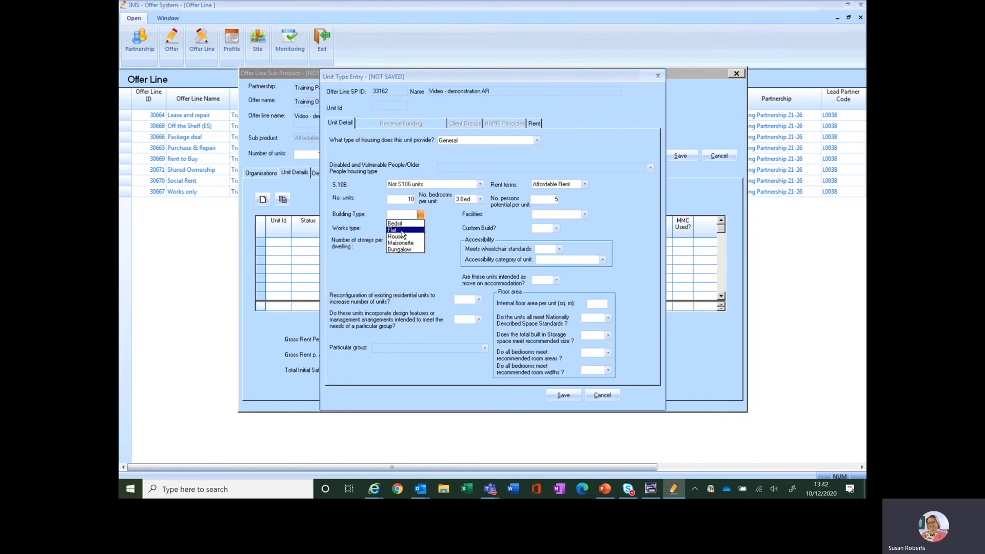
click(402, 237)
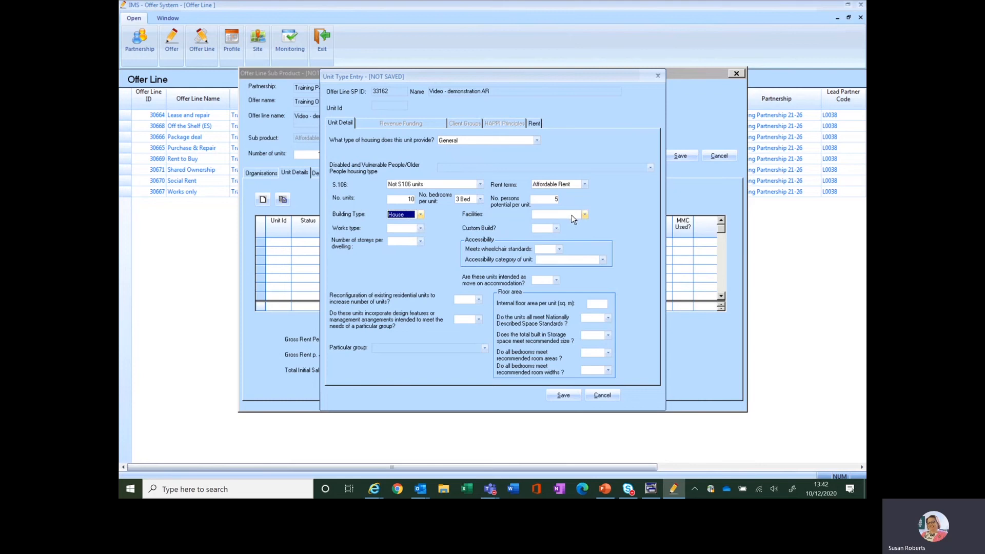
click(572, 215)
click(421, 228)
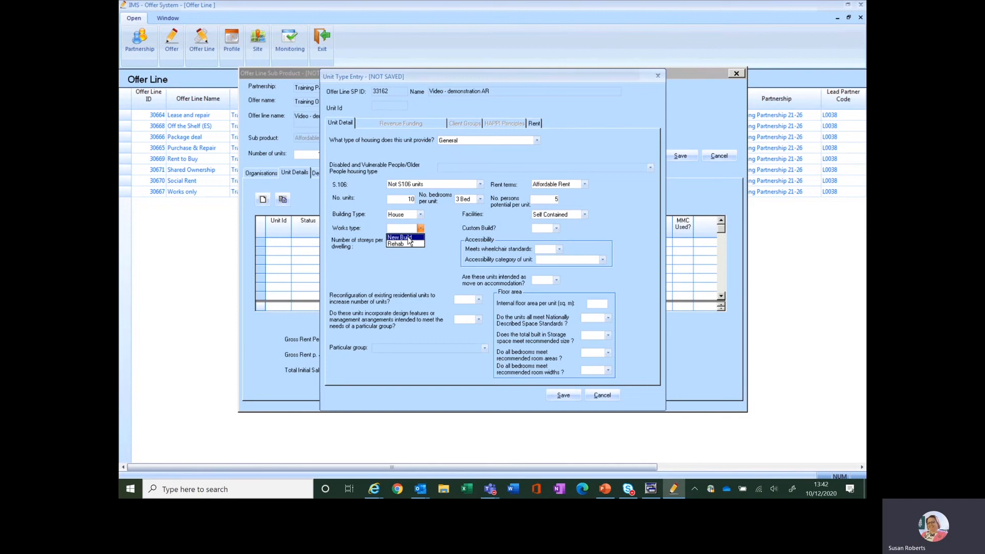
click(408, 237)
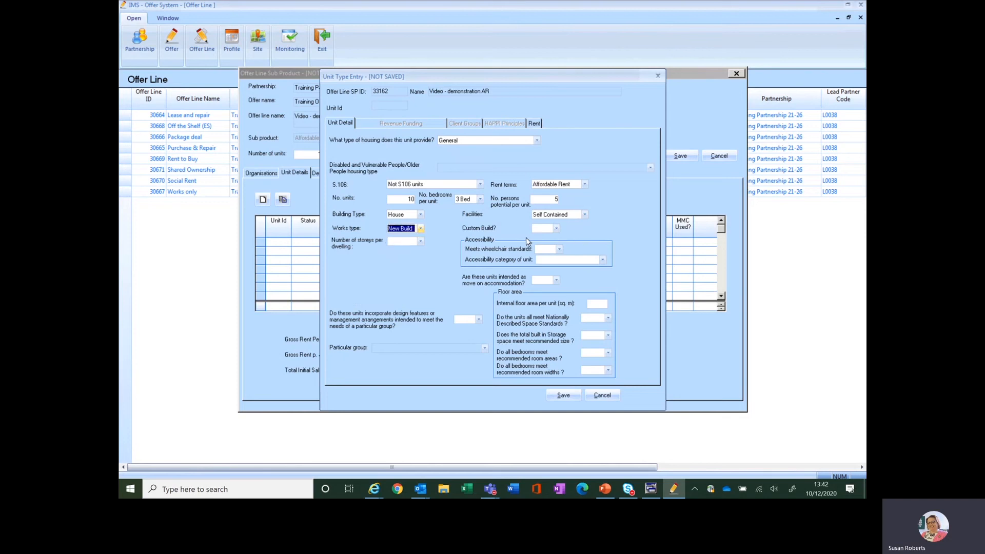
click(556, 228)
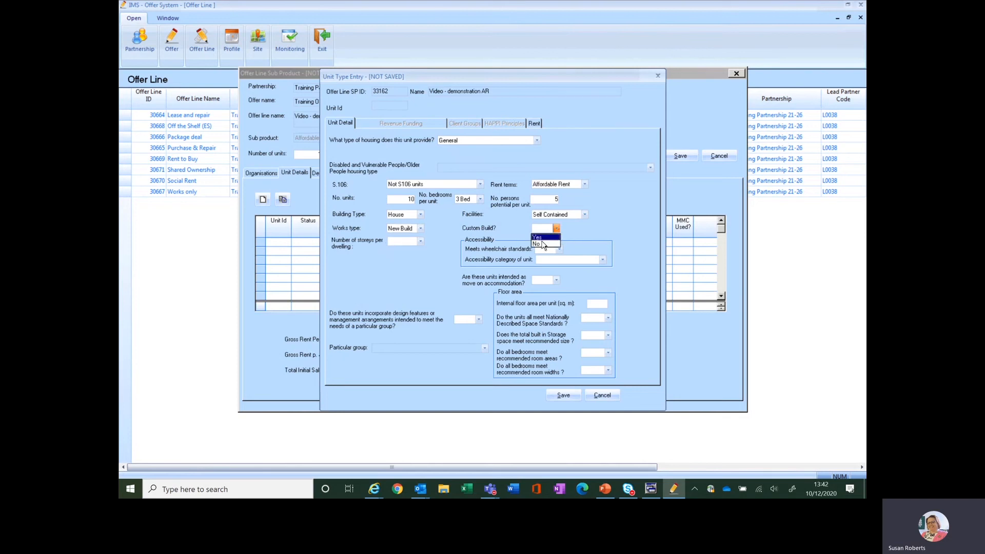
click(543, 244)
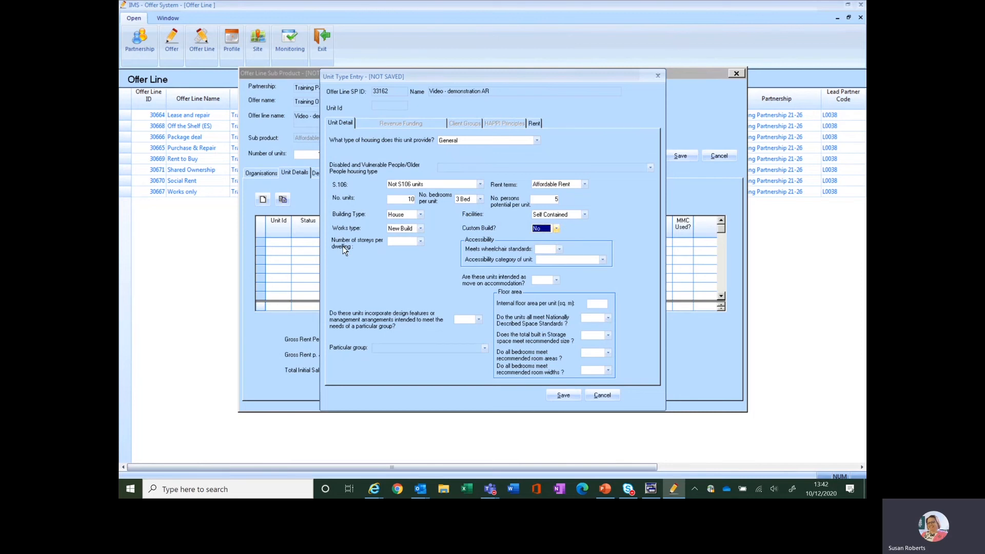
click(419, 242)
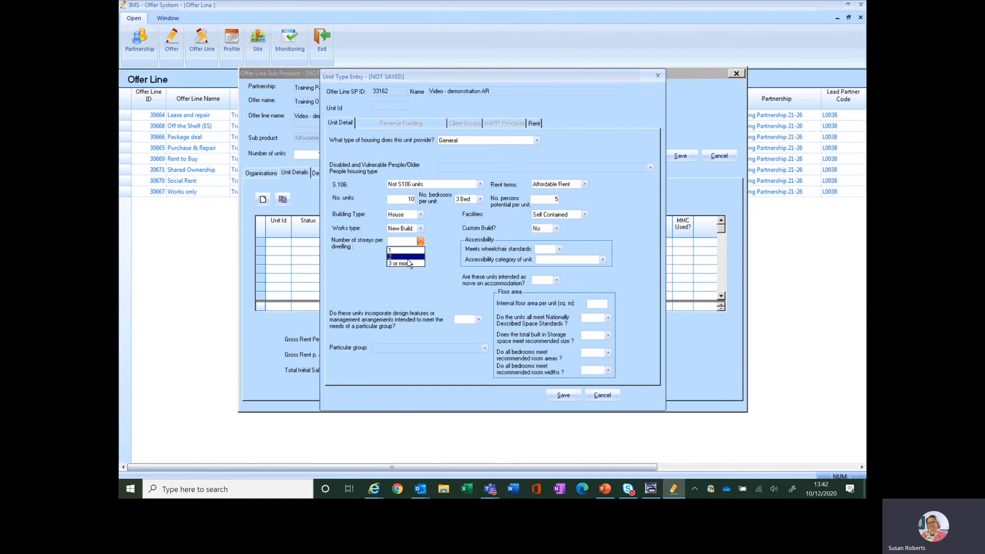
key(Return)
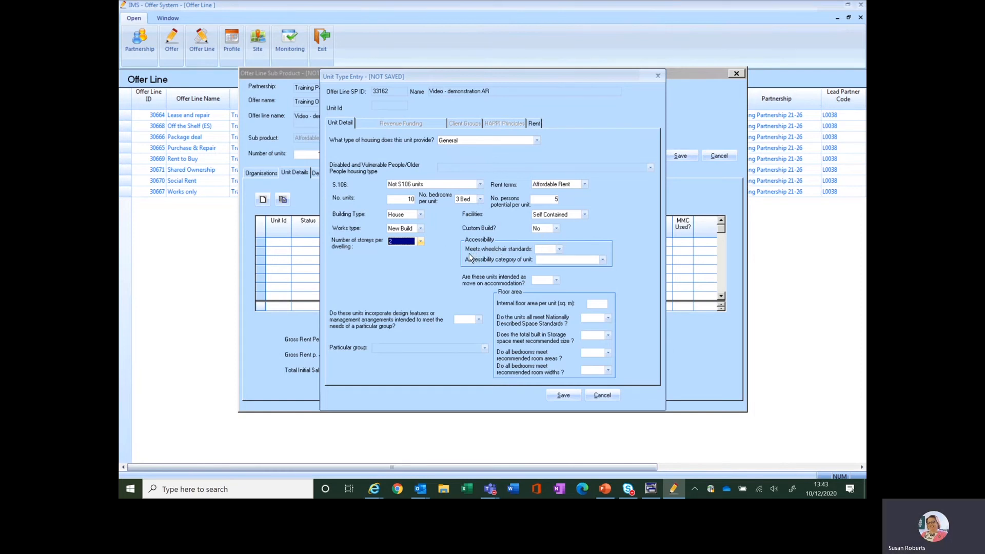
Step: Set the units' wheelchair standards answer to No and their accessibility category to Category 1
click(559, 250)
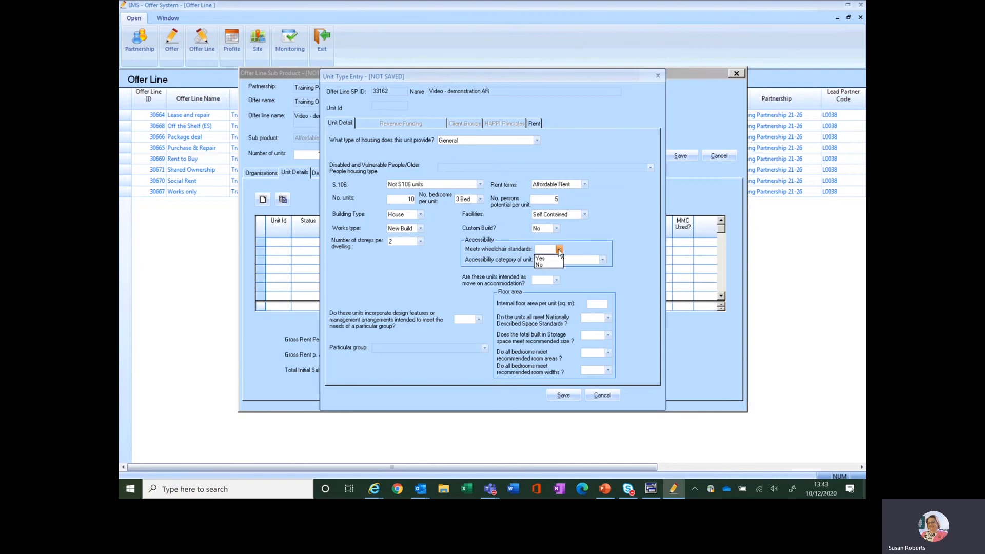
click(547, 265)
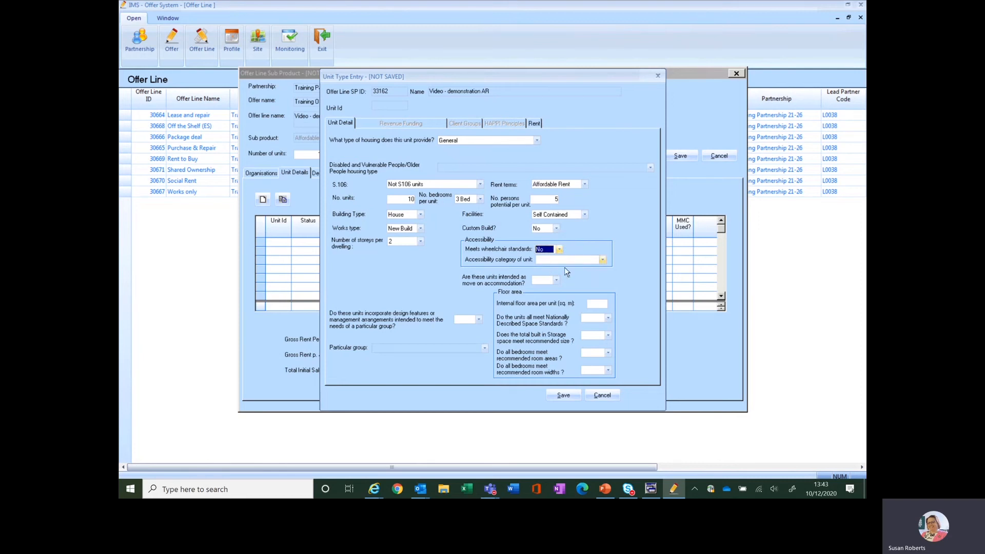
click(603, 260)
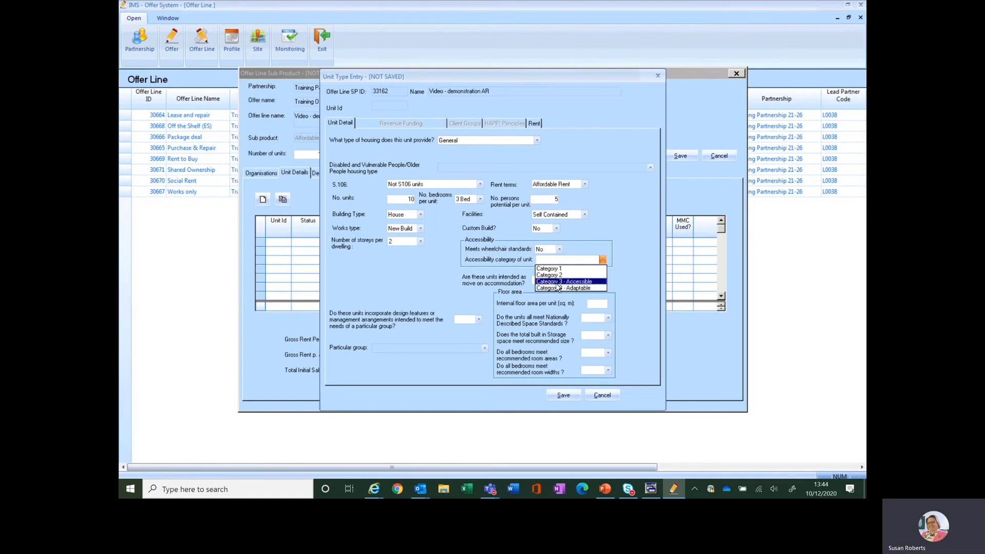
click(579, 269)
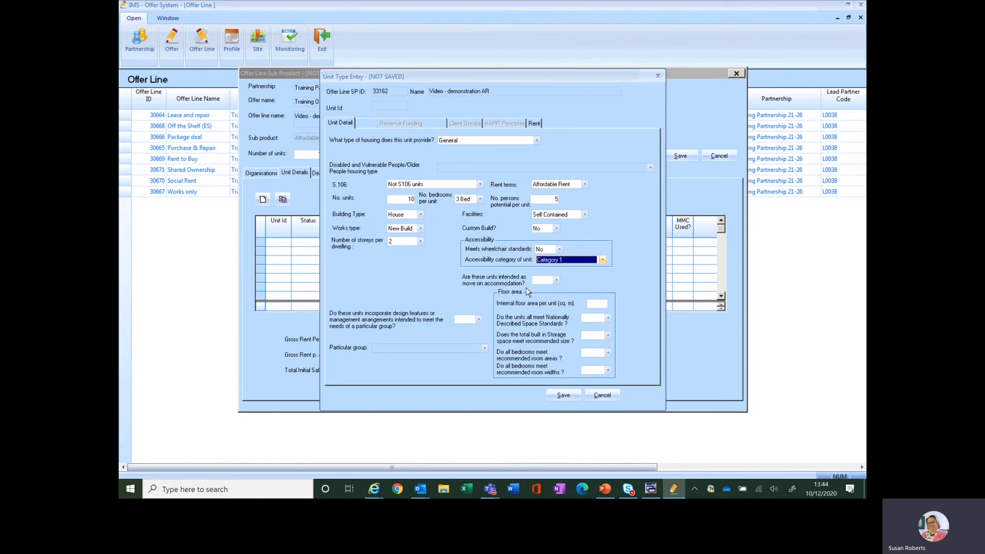
Step: Answer No to the units being move on accommodation and No to incorporating design features for a particular group
click(557, 281)
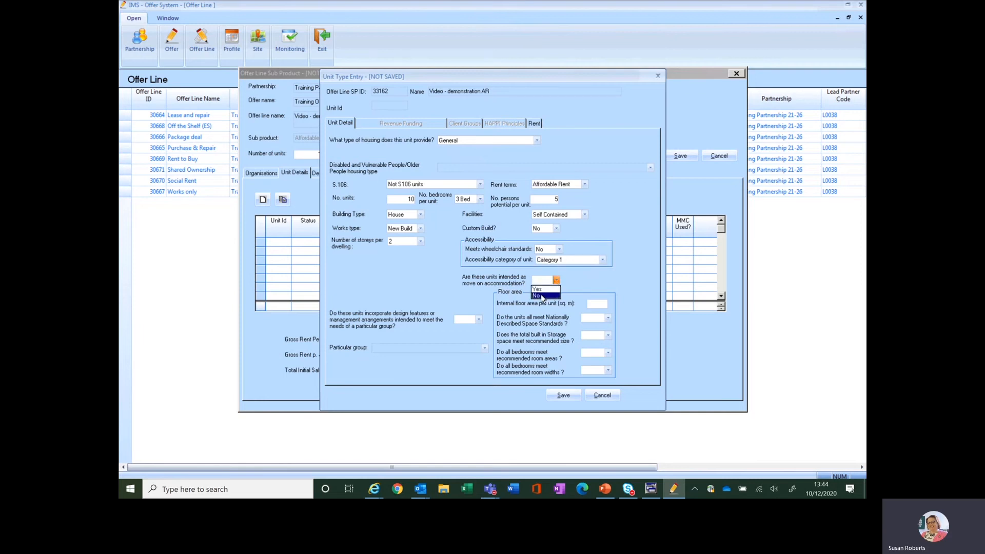
click(542, 296)
click(480, 320)
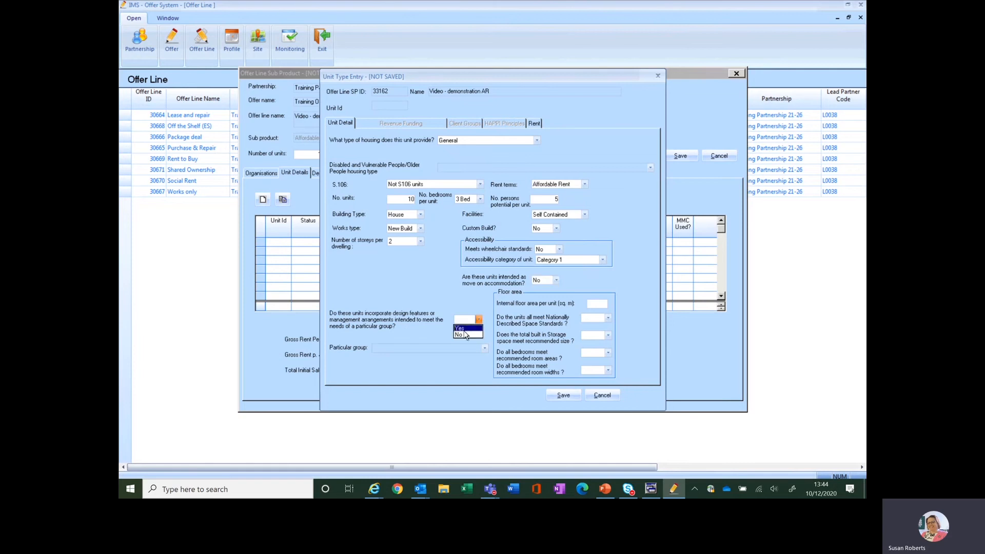
click(464, 333)
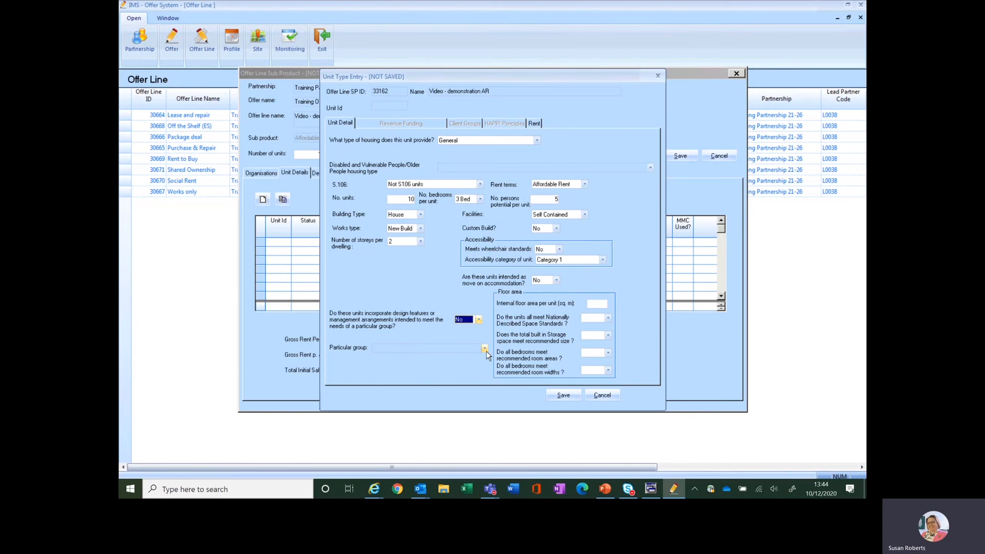
Step: Set the internal floor area per unit to 85 sq. m and answer Yes to meeting Nationally Described Space Standards
click(597, 305)
text(85)
click(609, 320)
click(595, 334)
click(607, 320)
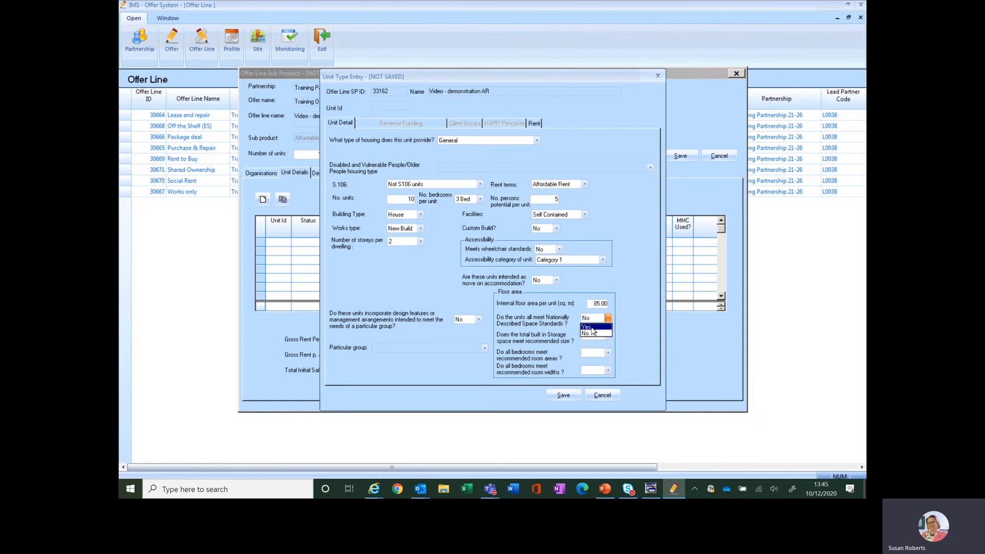
click(592, 328)
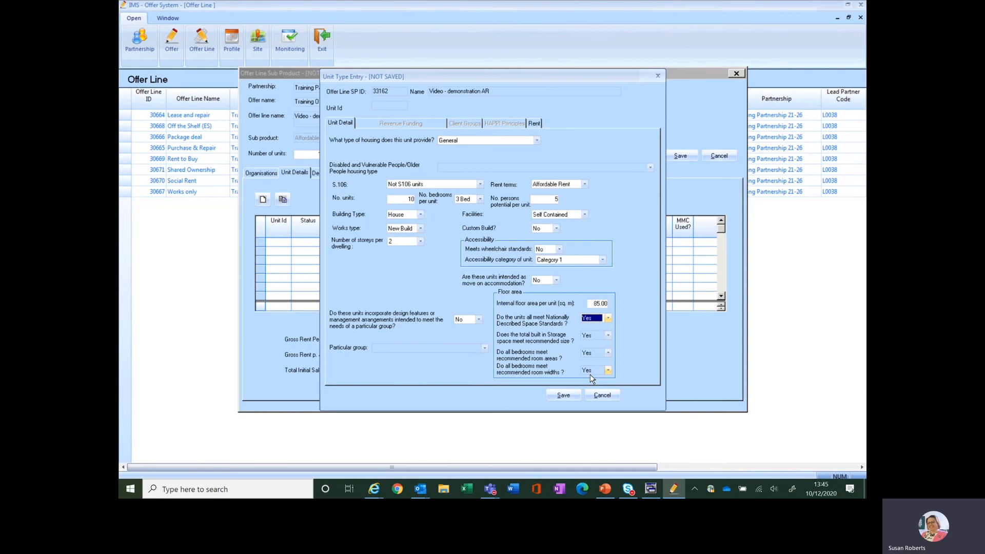
Step: In the unit type's rent details, set the expected market value to £145,000
click(534, 124)
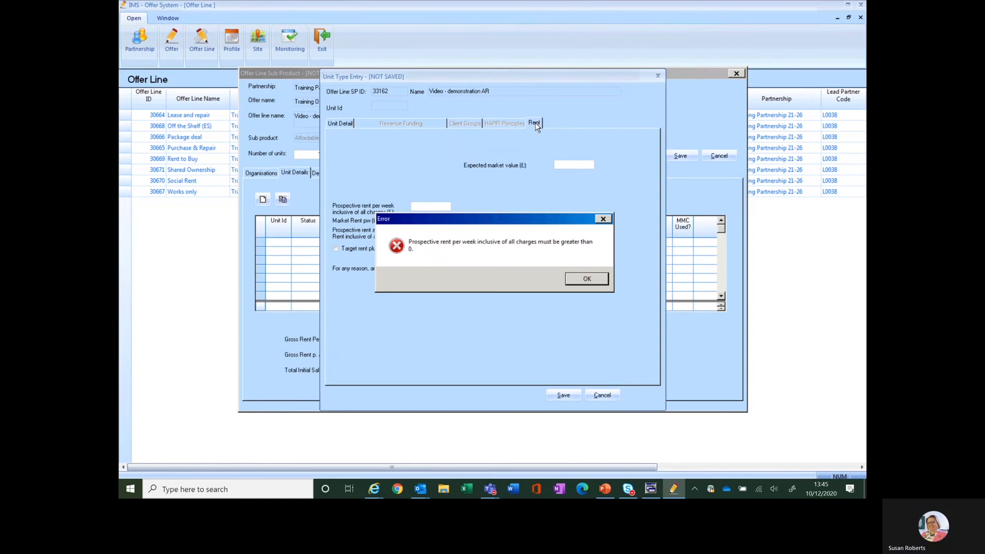
click(580, 278)
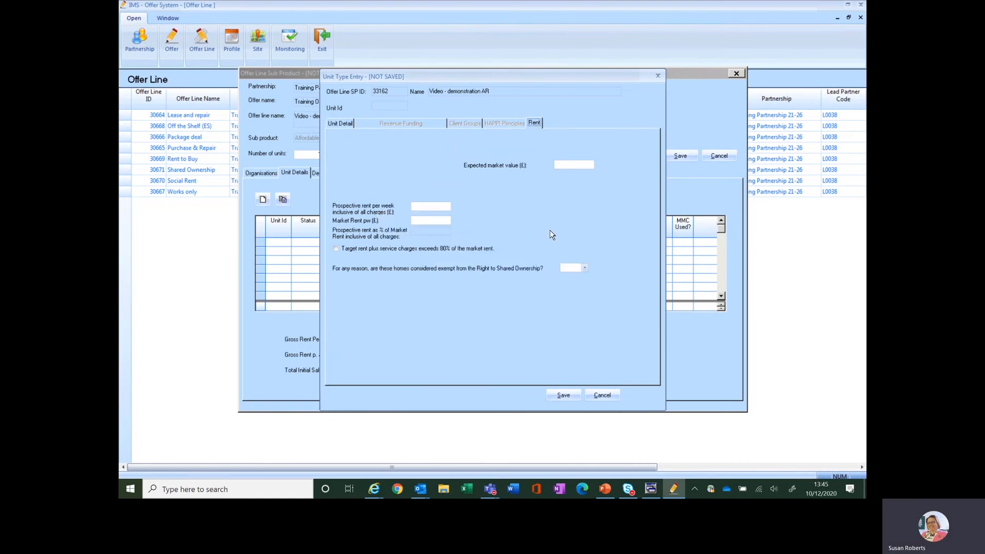
click(578, 165)
text(1450)
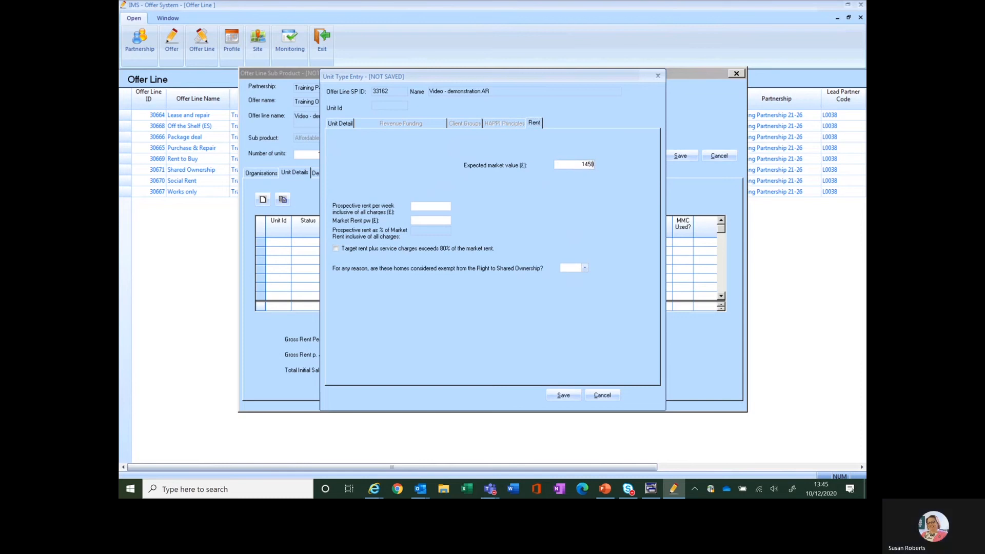
text(00)
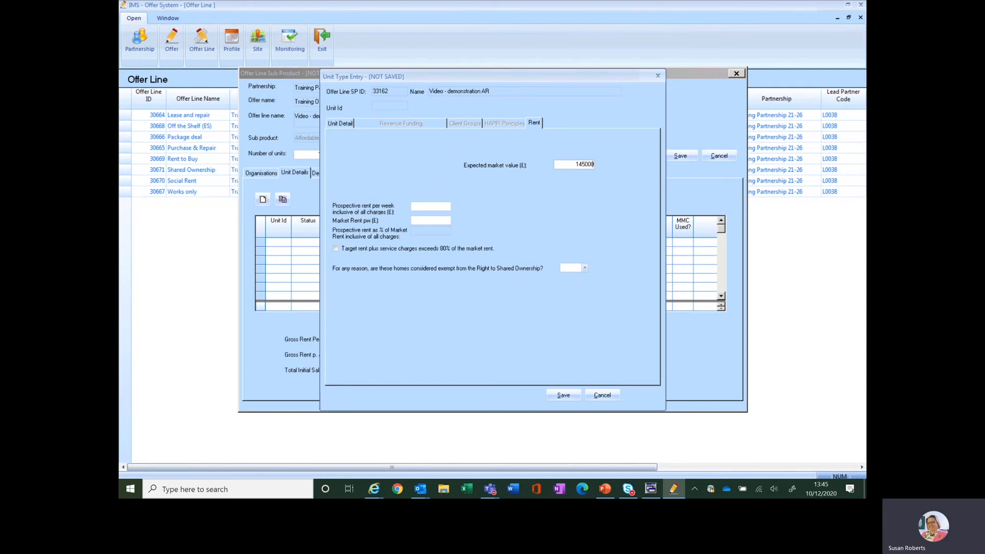
text(0)
click(424, 205)
click(590, 164)
key(BackSpace)
Step: Enter a prospective rent per week of £114.94 and a market rent per week of £143.68
click(419, 205)
text(11)
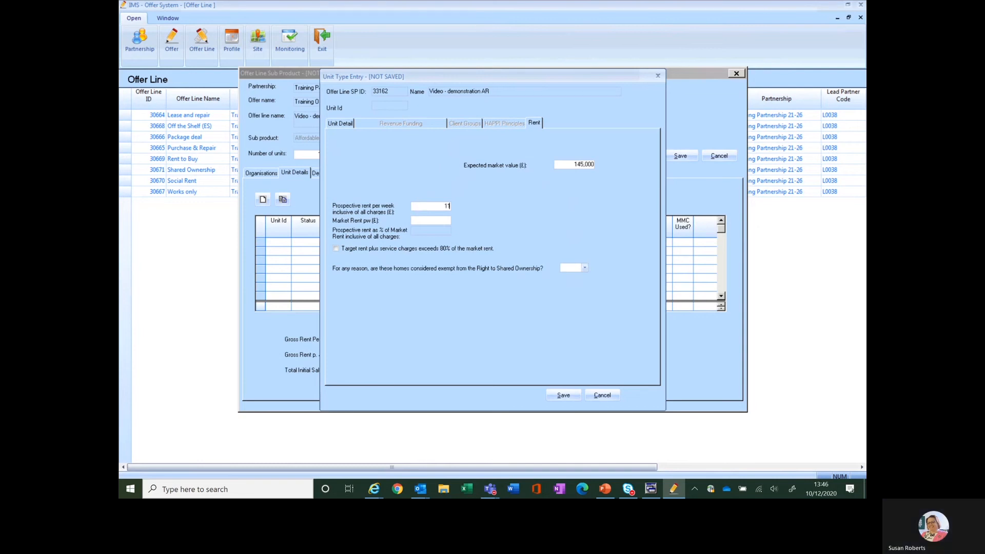
text(4.94)
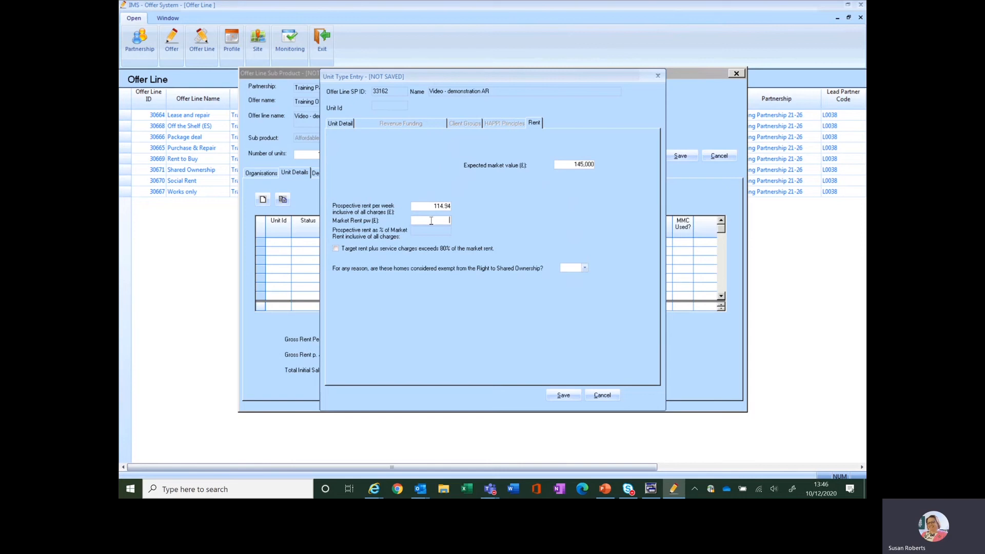
text(143)
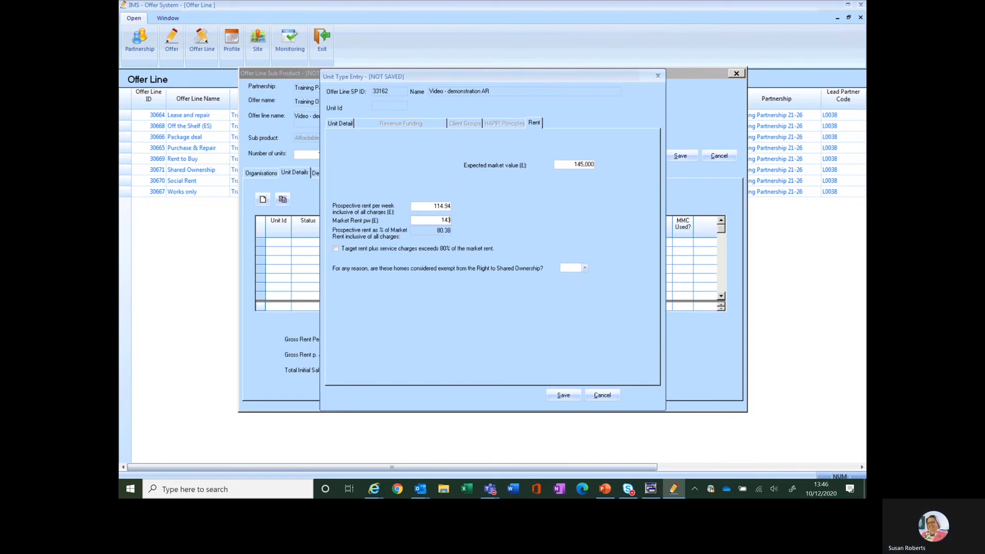
text(.68)
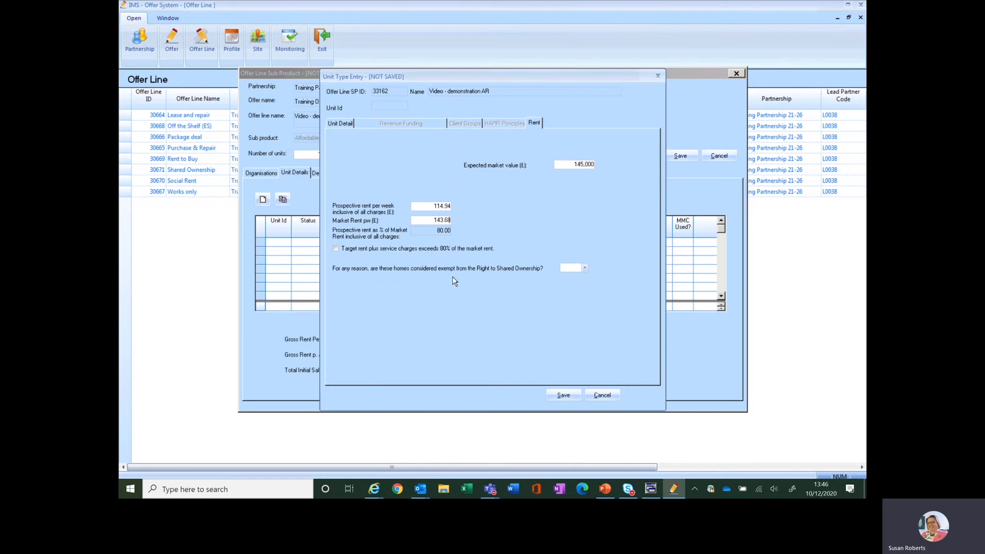
Step: Answer No to the Right to Shared Ownership exemption, then save the unit type entry and close it
click(585, 268)
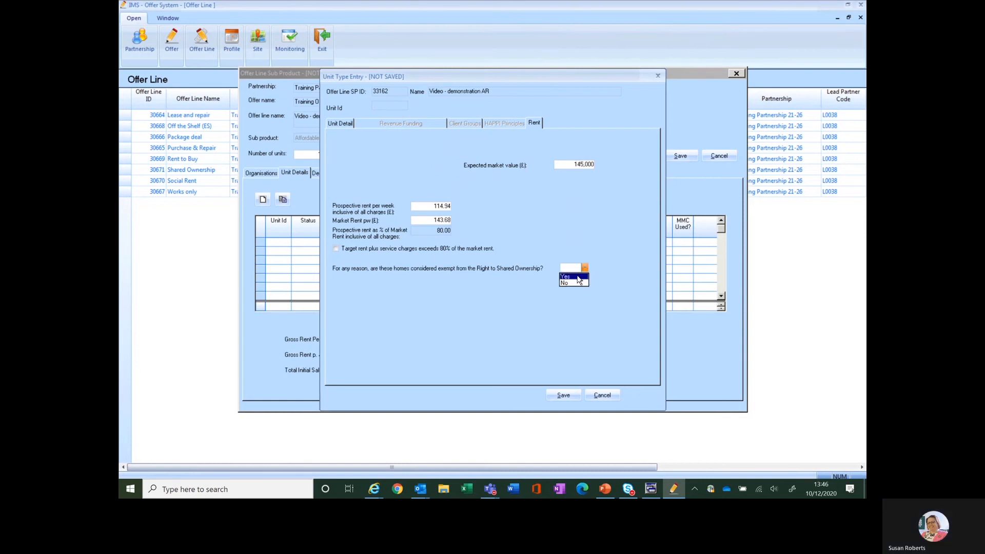
click(574, 277)
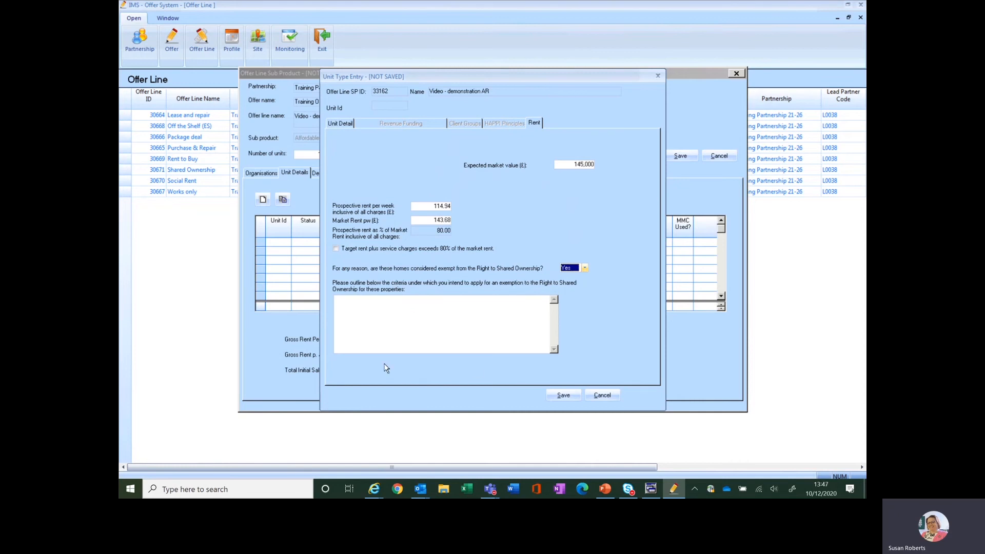
click(583, 267)
click(567, 283)
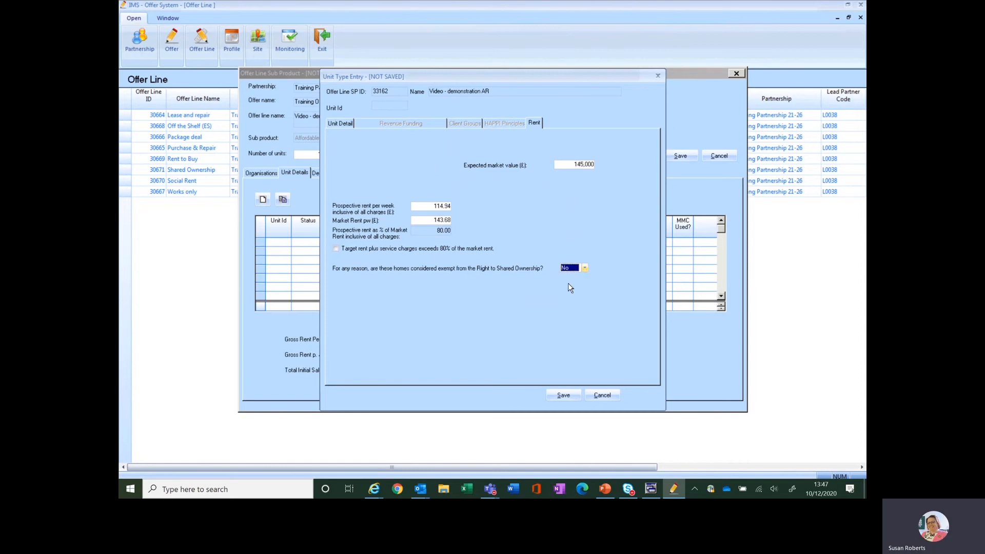
click(566, 396)
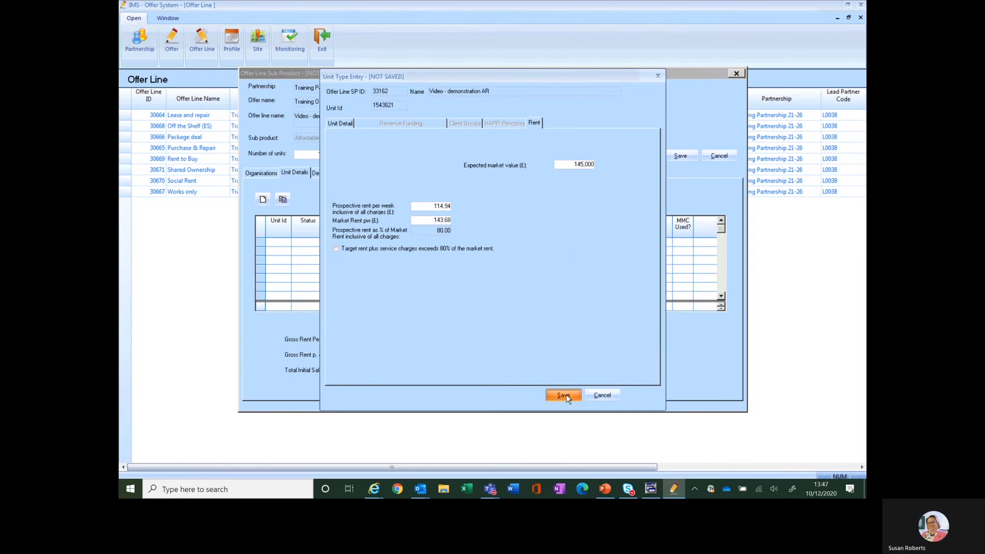
click(604, 395)
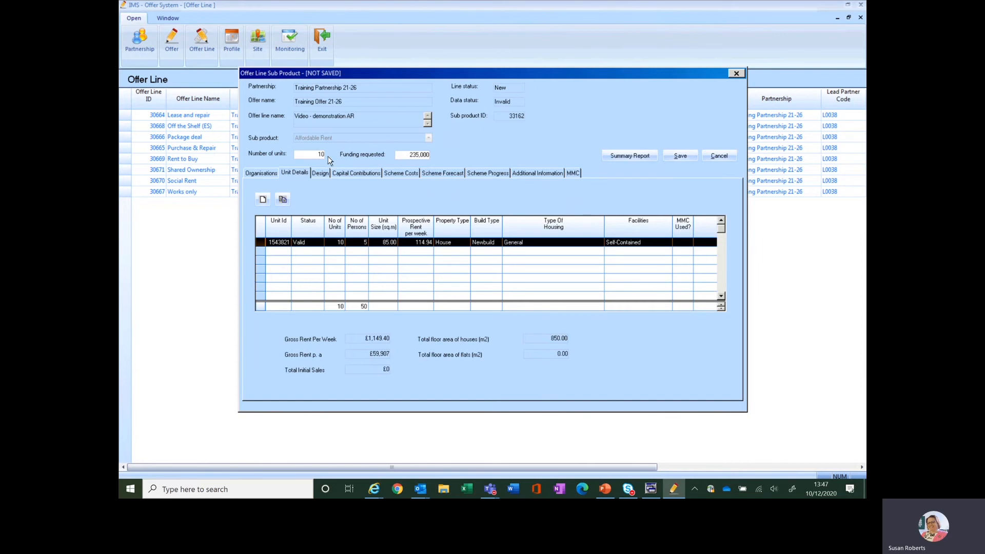
Step: Mark the B - Identity and D - Movement characteristics as met in the scheme's design details and save the sub product
click(319, 173)
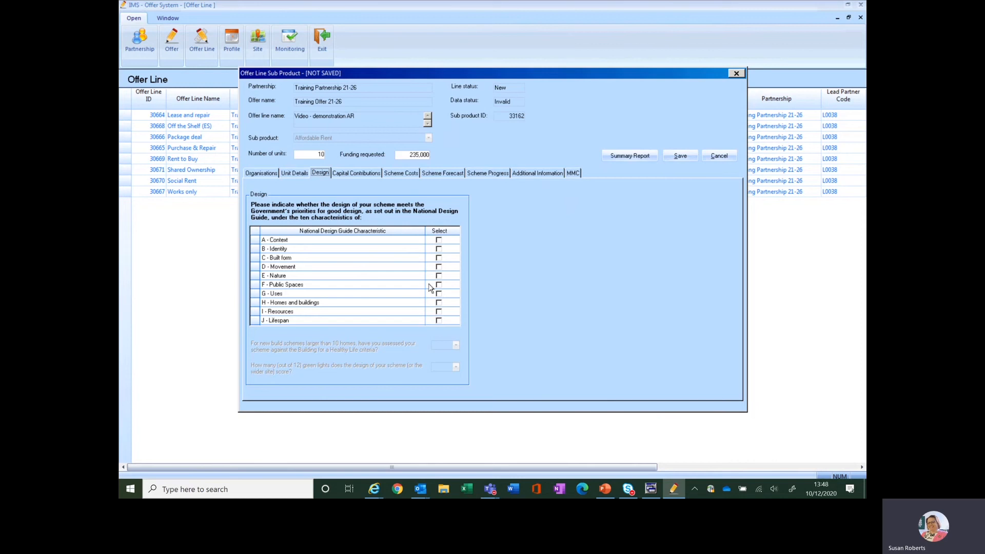
click(438, 250)
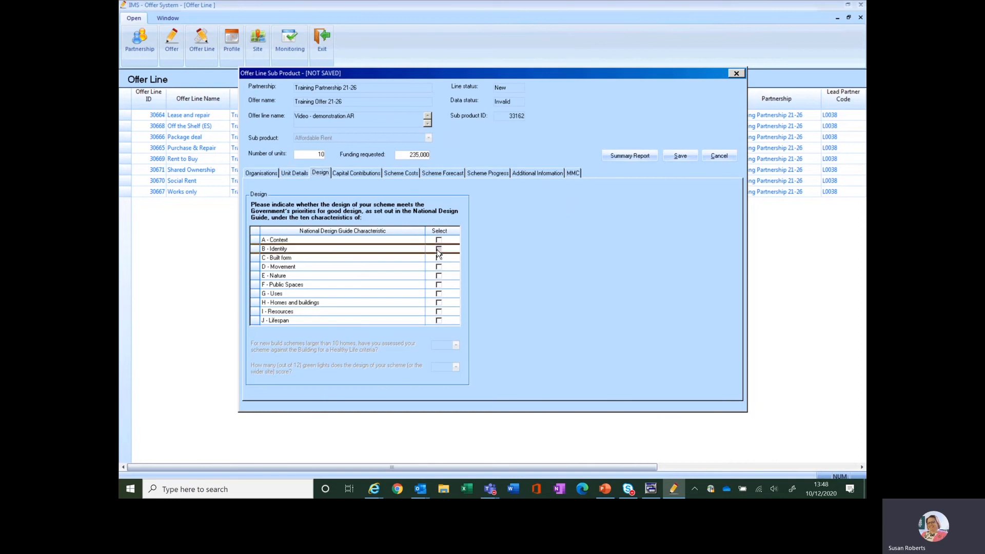
click(438, 267)
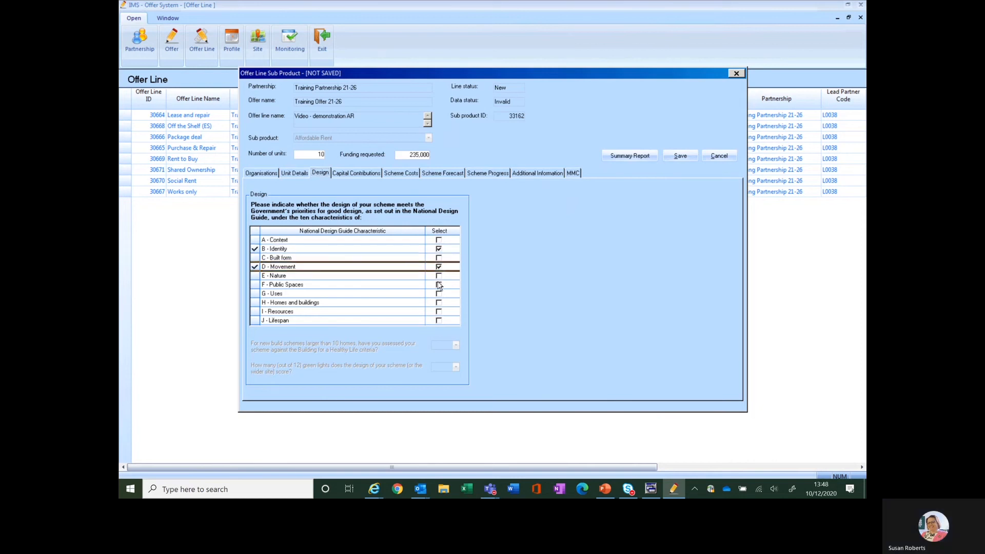
click(438, 285)
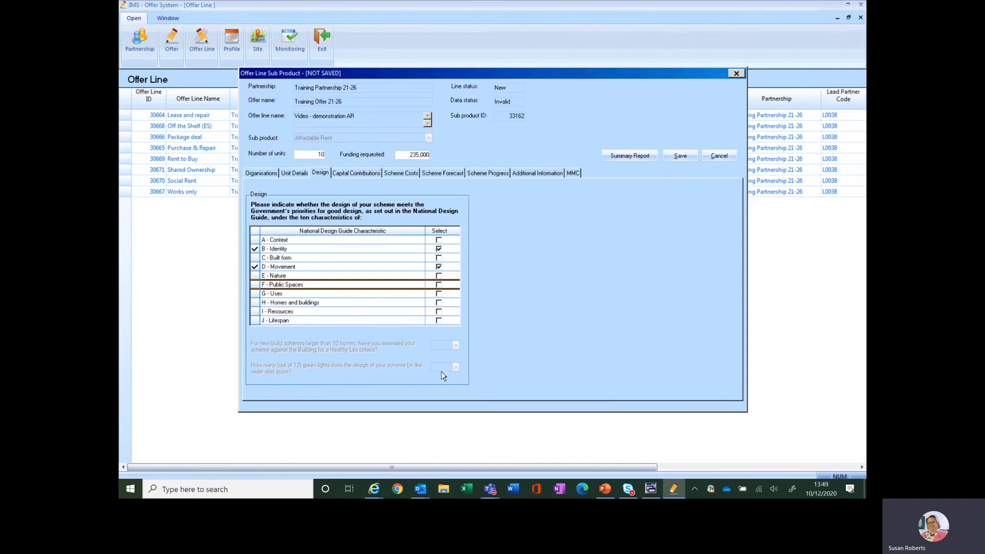
click(350, 173)
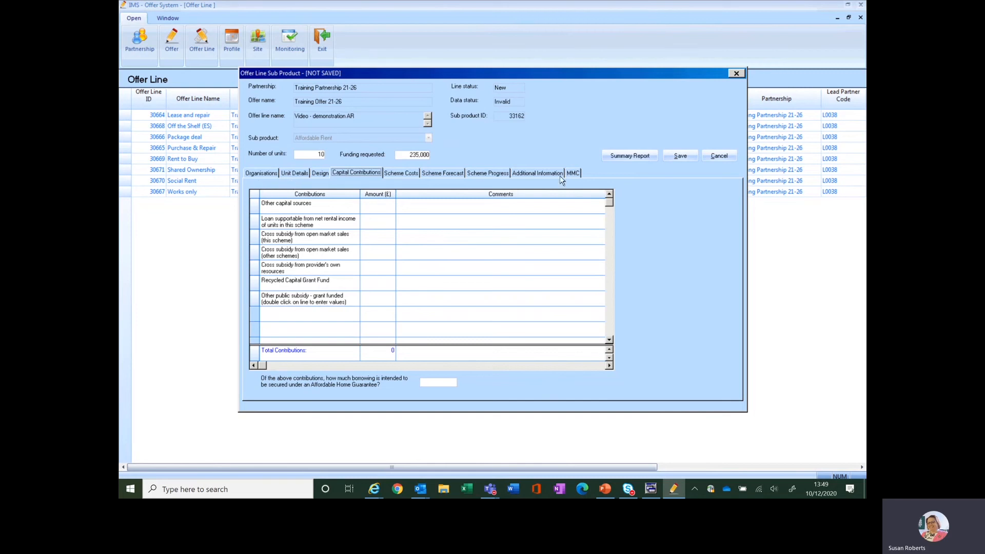
click(680, 156)
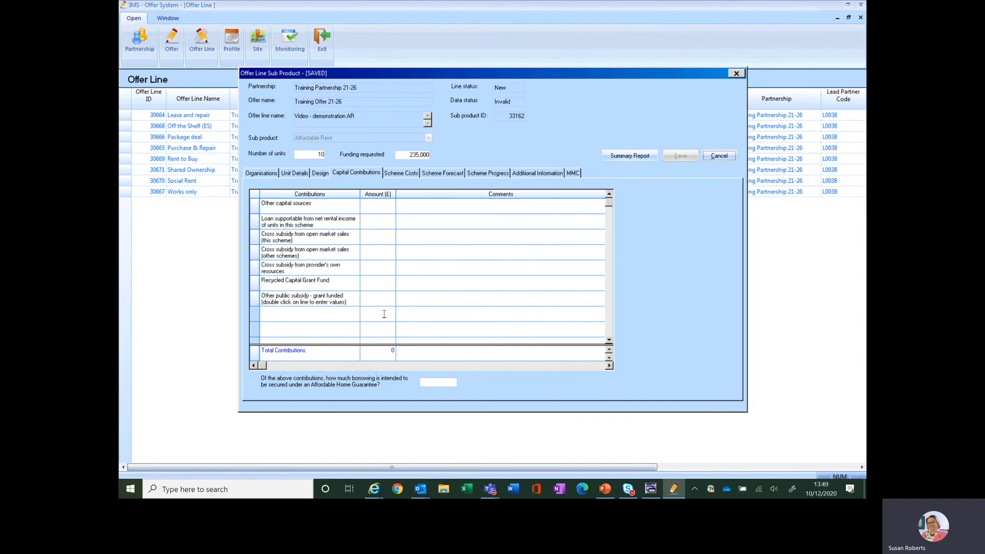
Step: Enter capital contributions of 750700 for the net rental income loan, 500000 for provider's own resources and 153920 for Recycled Capital Grant Fund
click(376, 219)
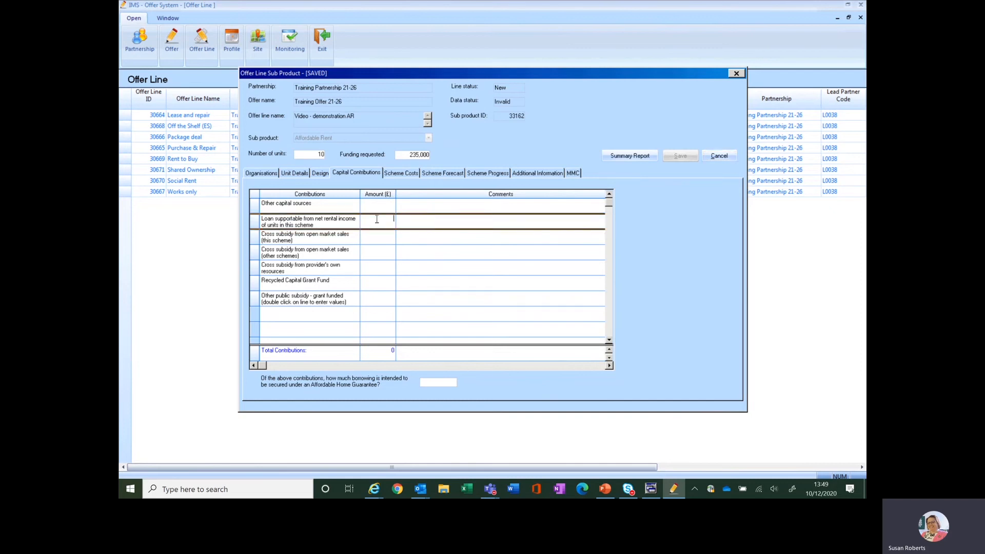
text(75)
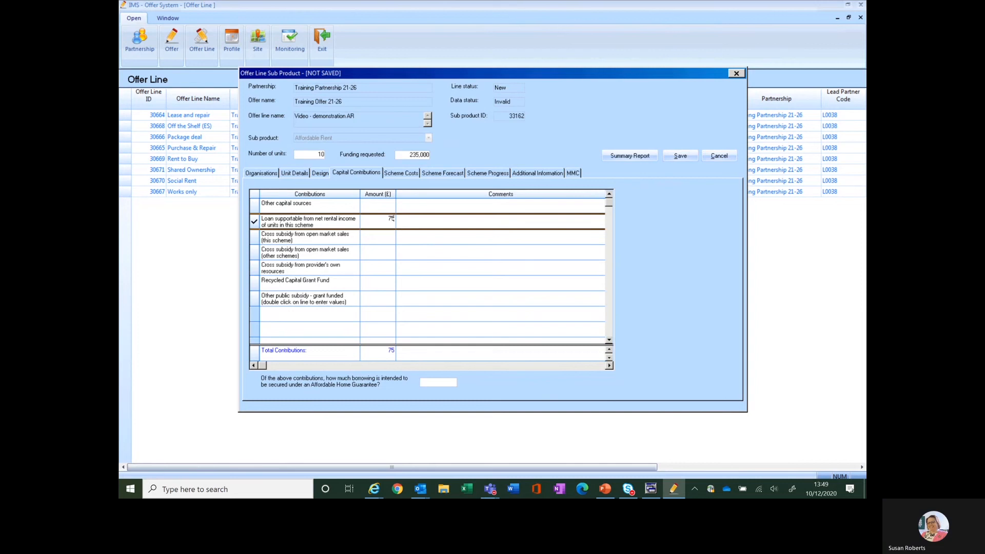
text(0700)
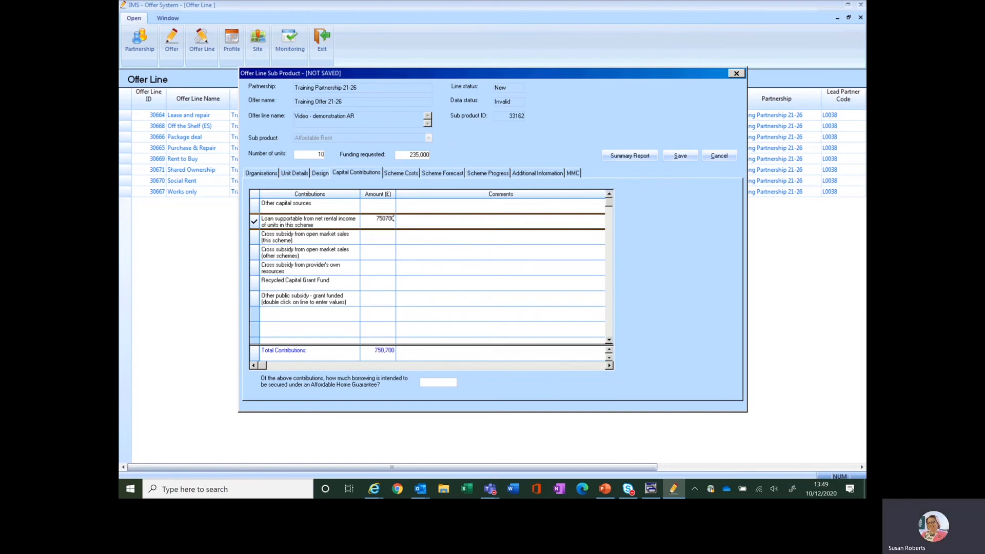
click(370, 263)
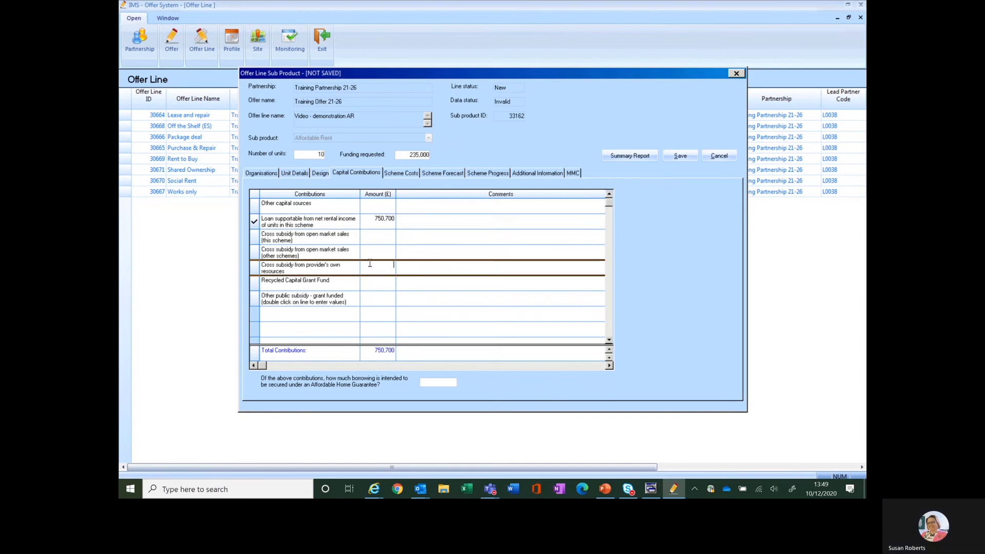
text(500000)
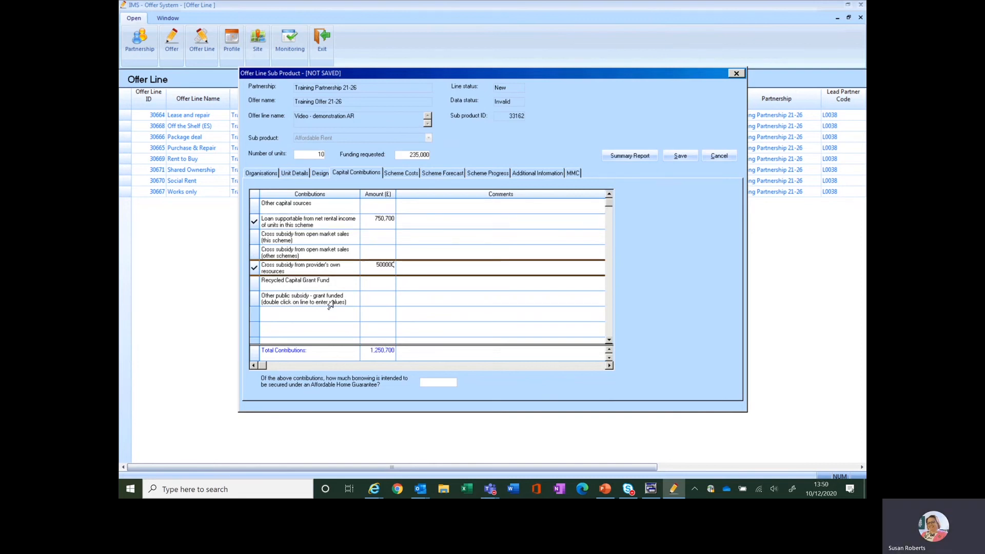
click(376, 281)
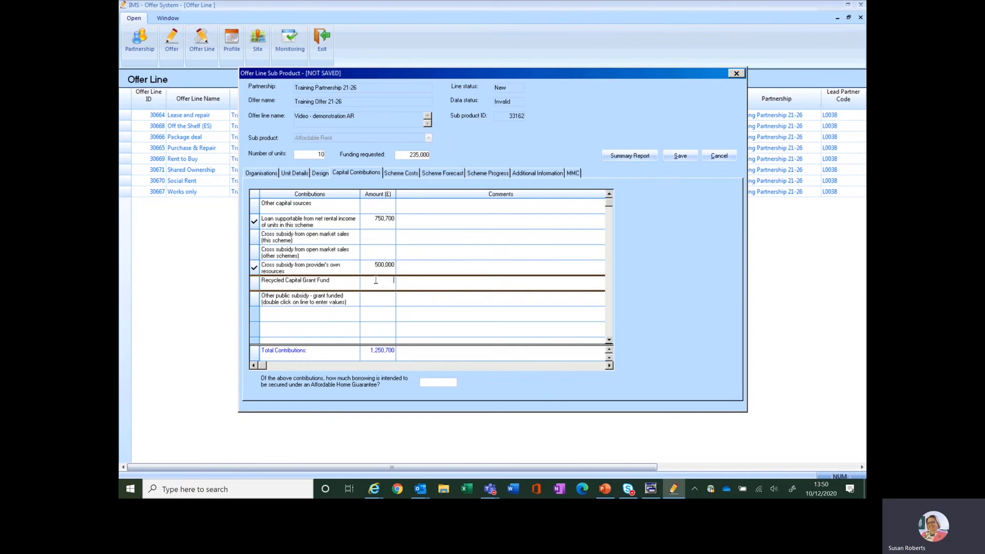
text(153)
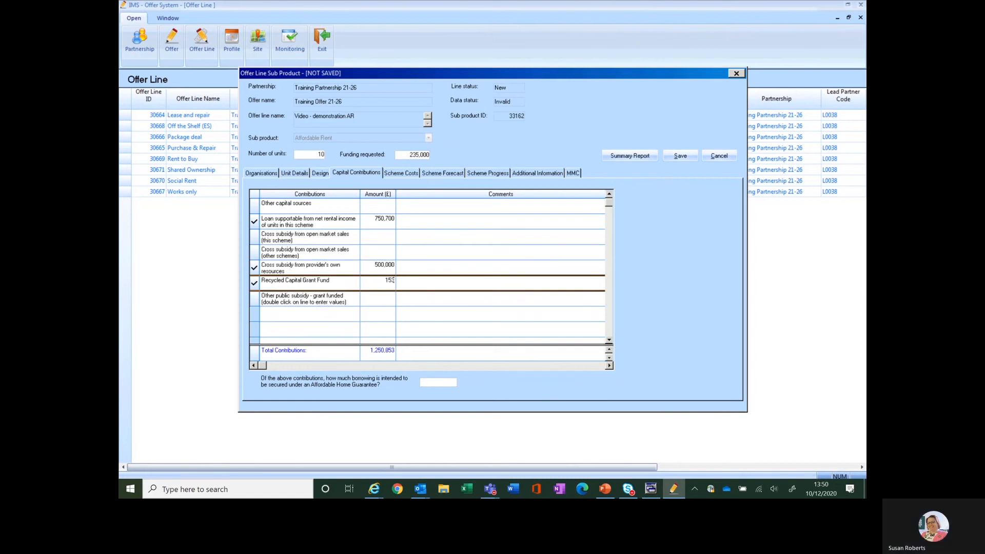
text(920)
Step: Set Other capital sources and both cross subsidies from open market sales (this scheme and other schemes) to 0
click(378, 205)
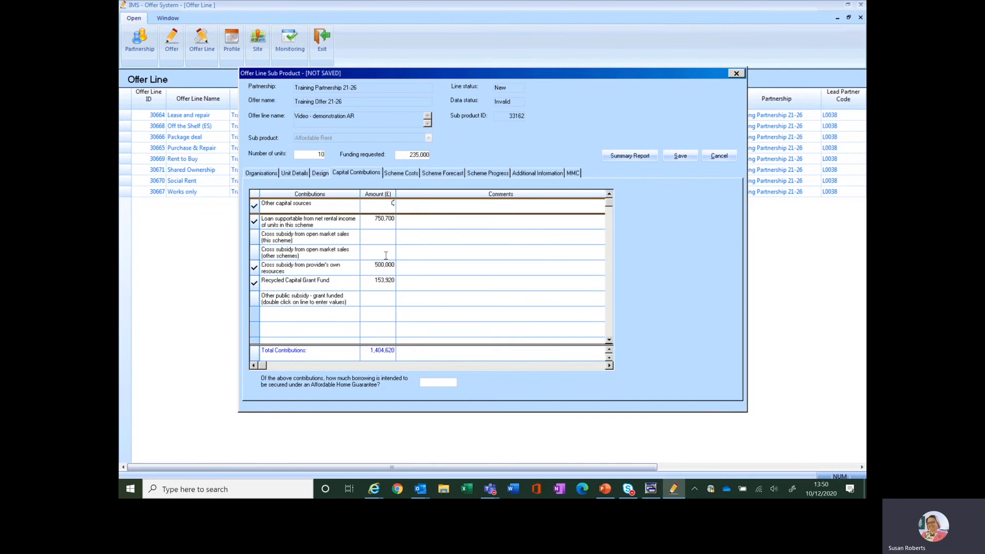
text(0)
click(390, 237)
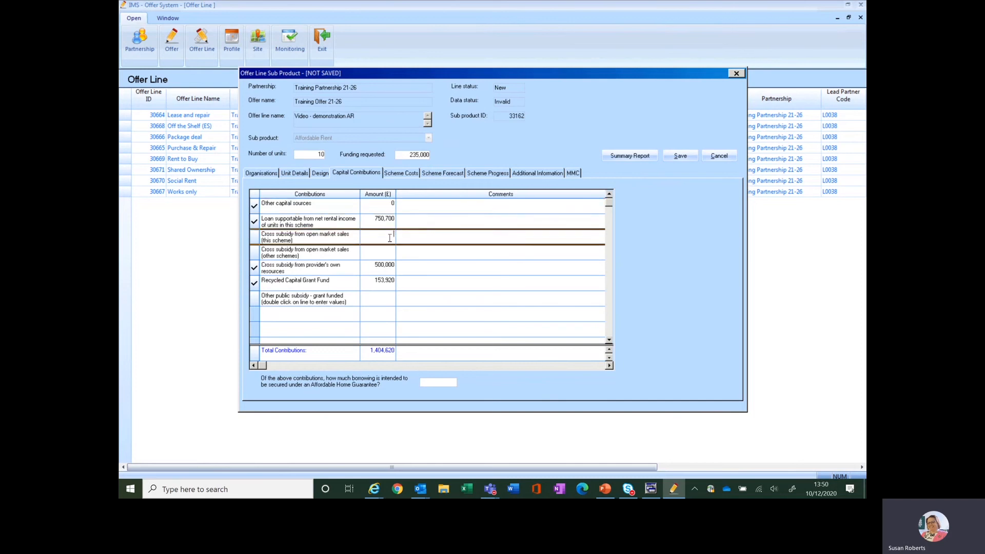
text(0)
click(376, 255)
text(0)
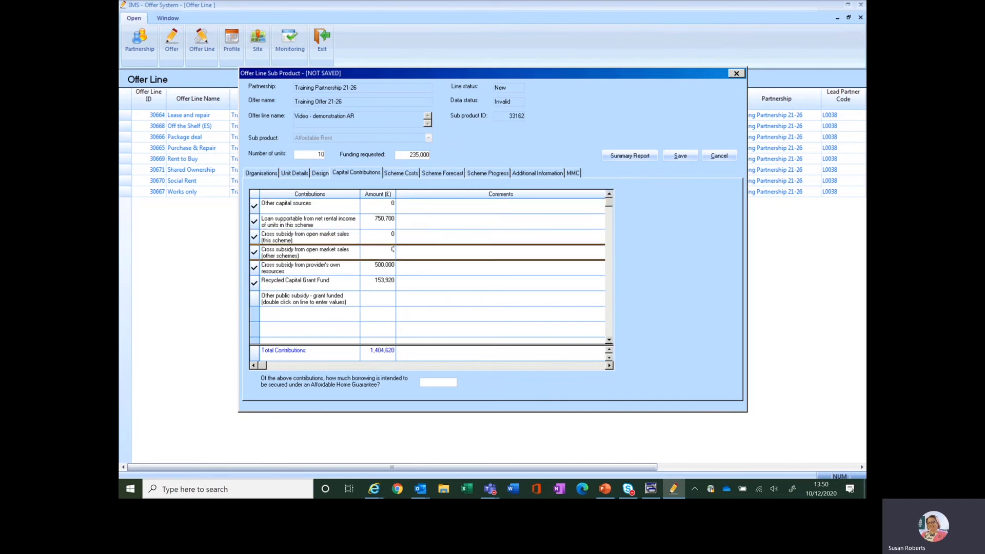
Step: Save the grant-funded other public subsidy breakdown with zero amounts and set the Affordable Home Guarantee borrowing to 0
click(386, 302)
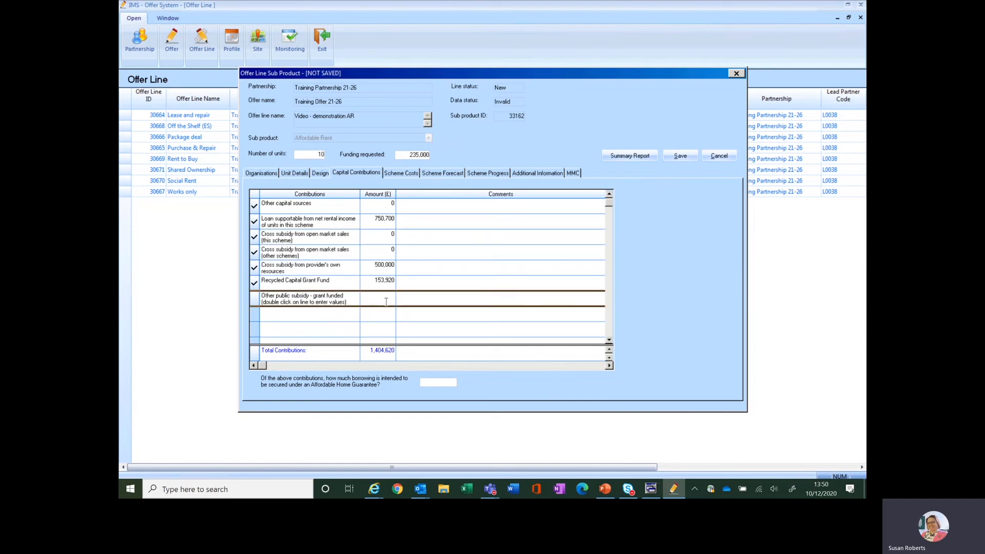
double_click(304, 300)
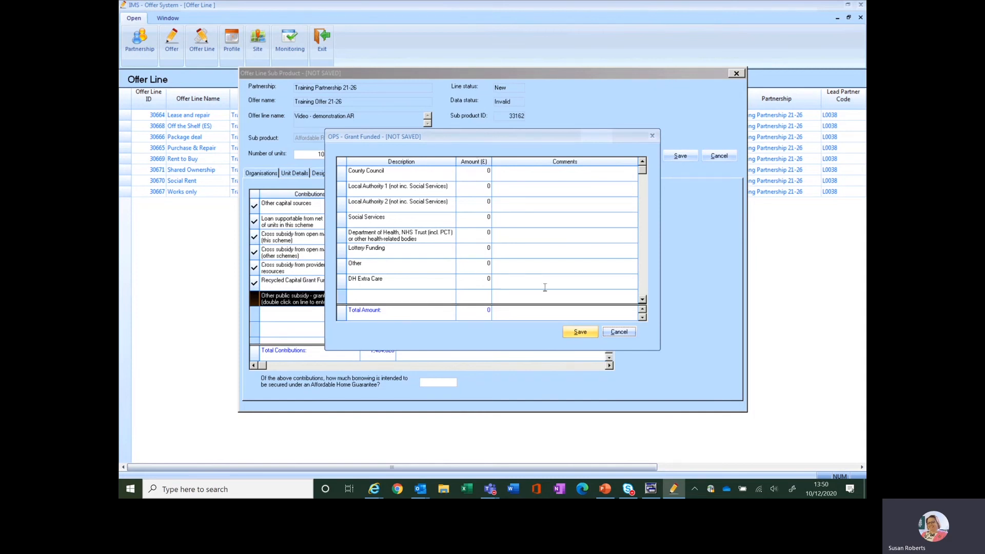
click(580, 332)
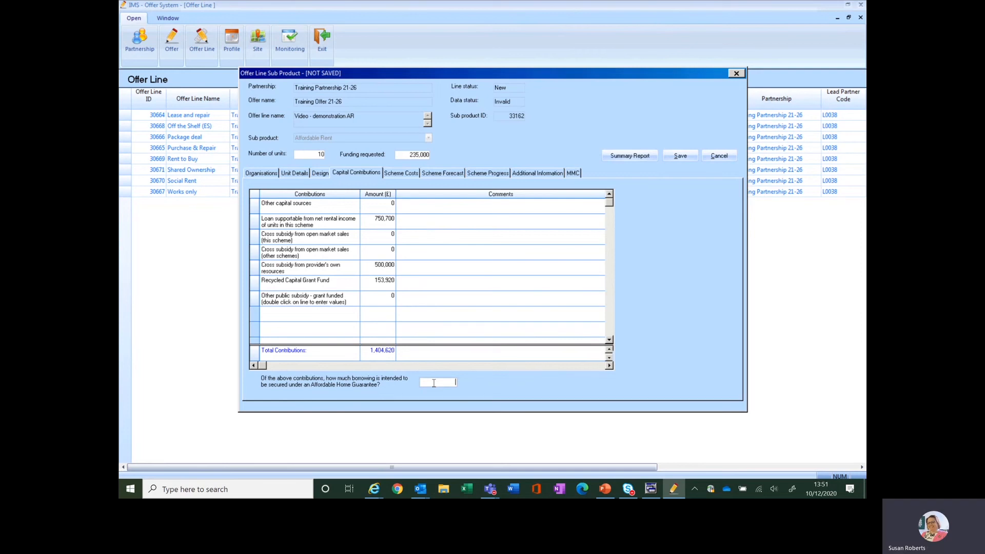
text(0)
Step: In the scheme costs, answer No to public land, set the purchase price to 331120 and answer No to the price being marked down
click(394, 170)
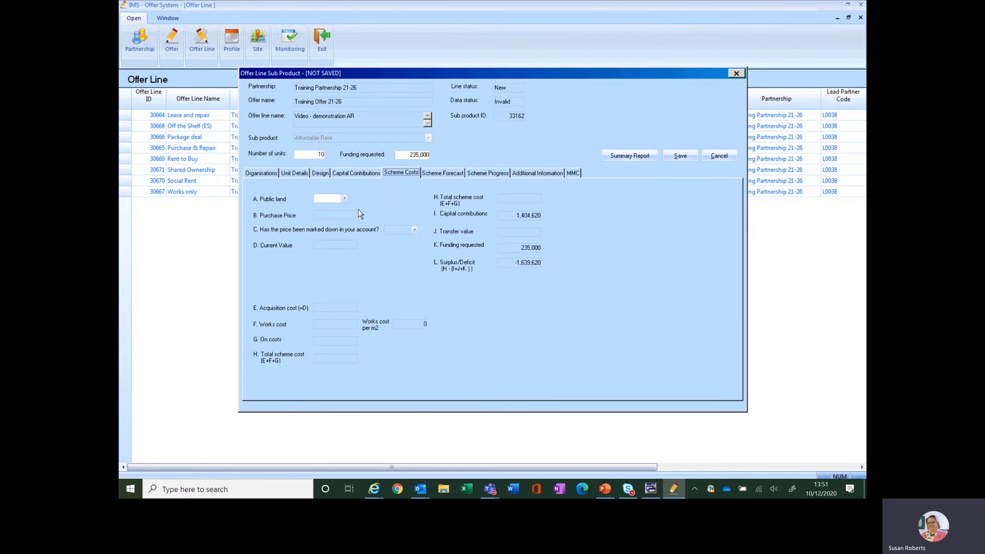
click(345, 198)
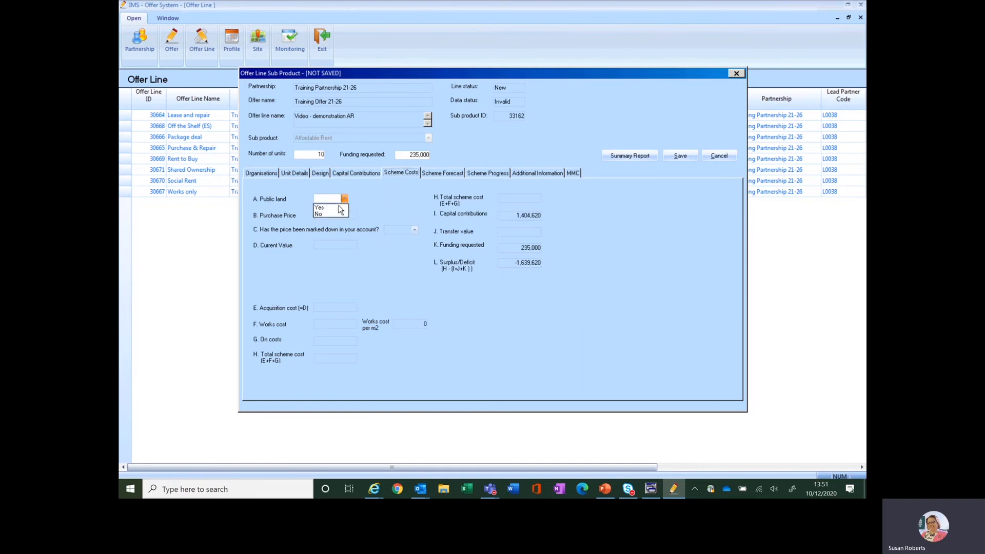
click(328, 214)
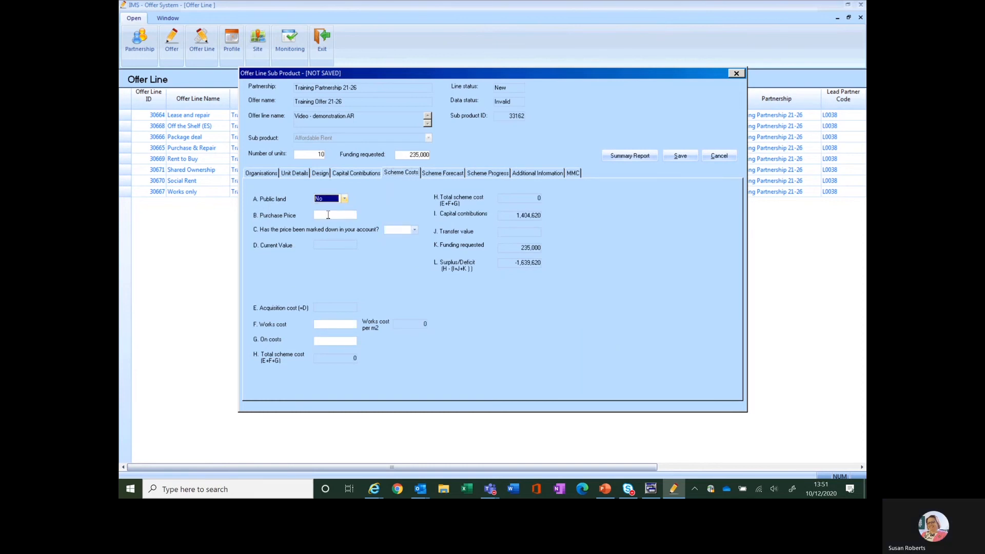
click(333, 218)
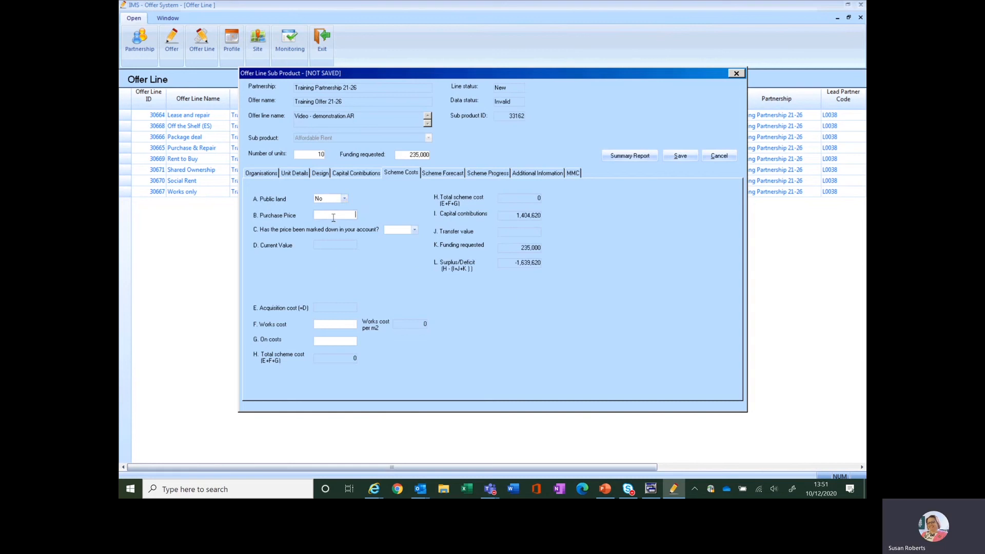
text(331)
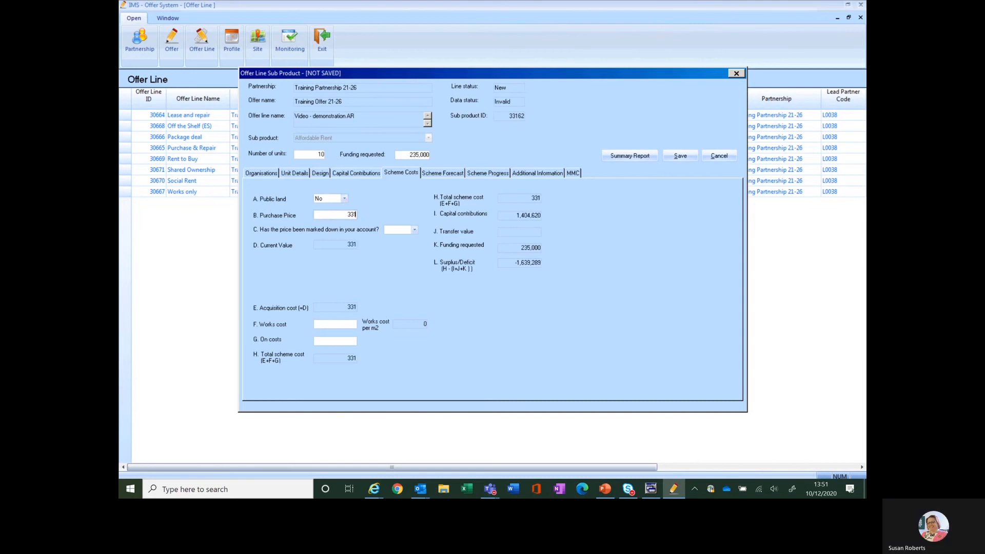
text(120)
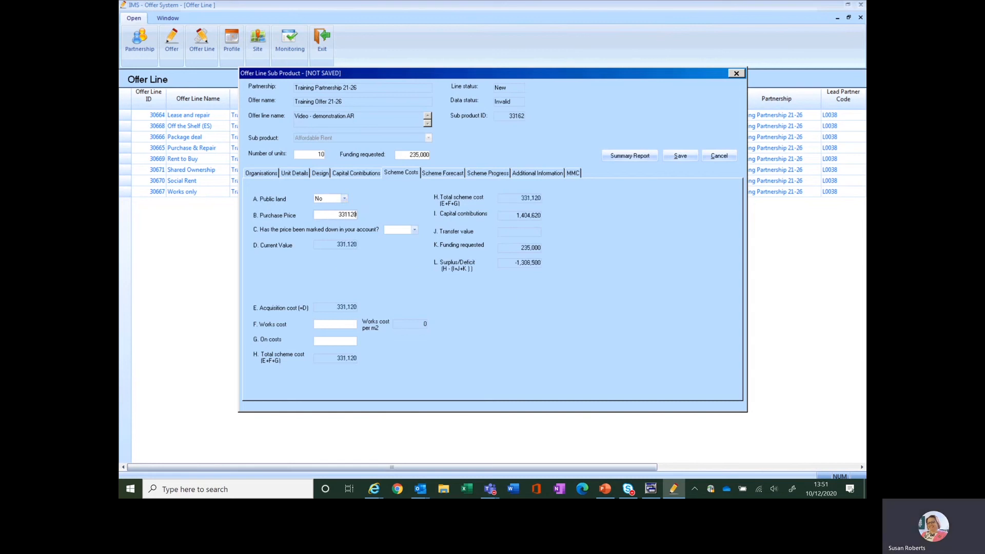
click(414, 231)
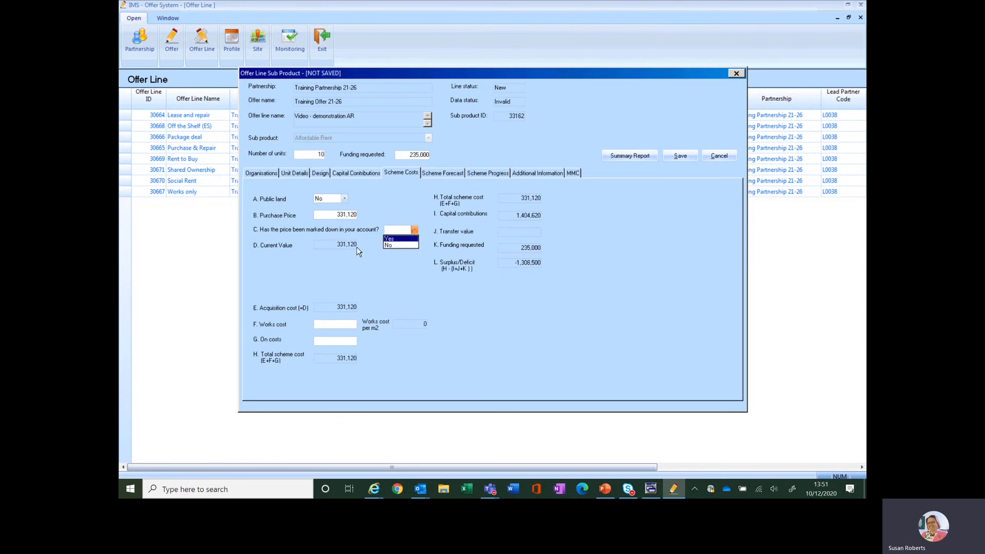
click(390, 245)
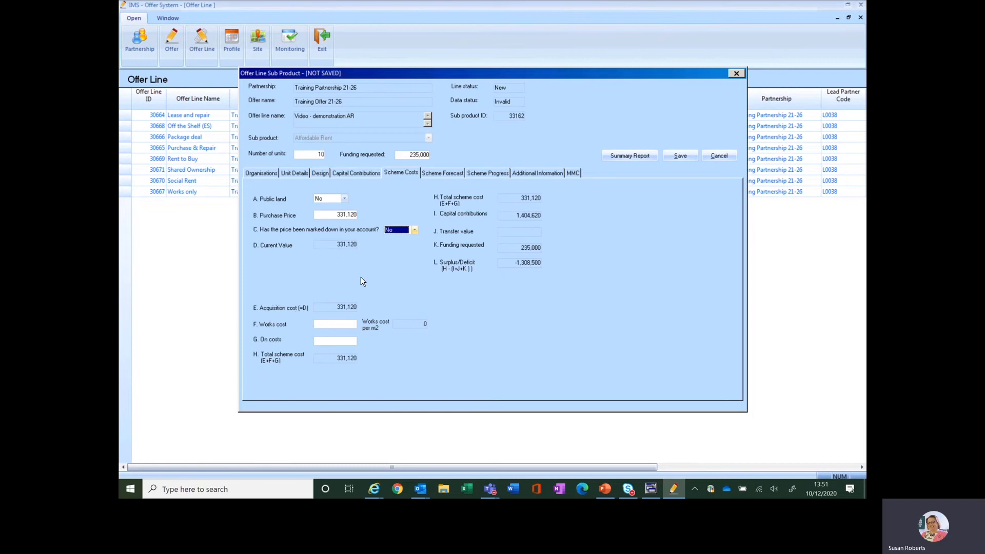
Step: Set the works cost to 1022740 and the on costs to 285760
click(331, 323)
text(1022740)
click(330, 344)
text(2)
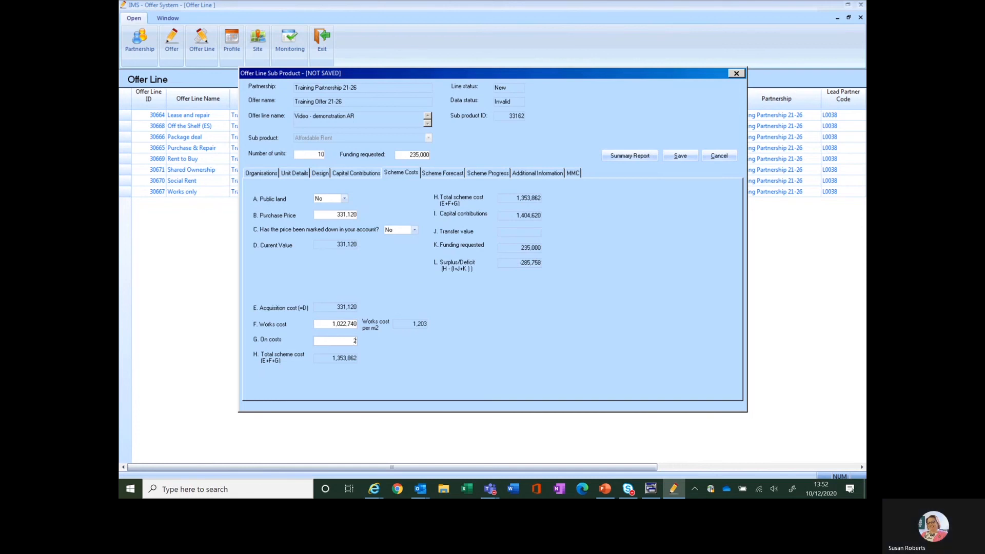
text(8576)
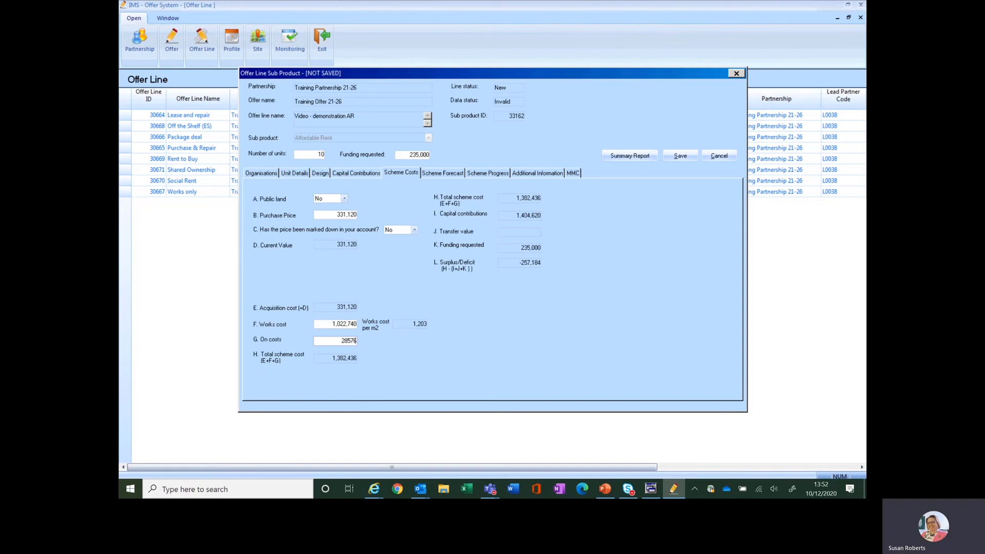
text(0)
Step: In the scheme forecast, date the Planning Consent milestone 02-Mar-2020 and mark it as actual
click(451, 173)
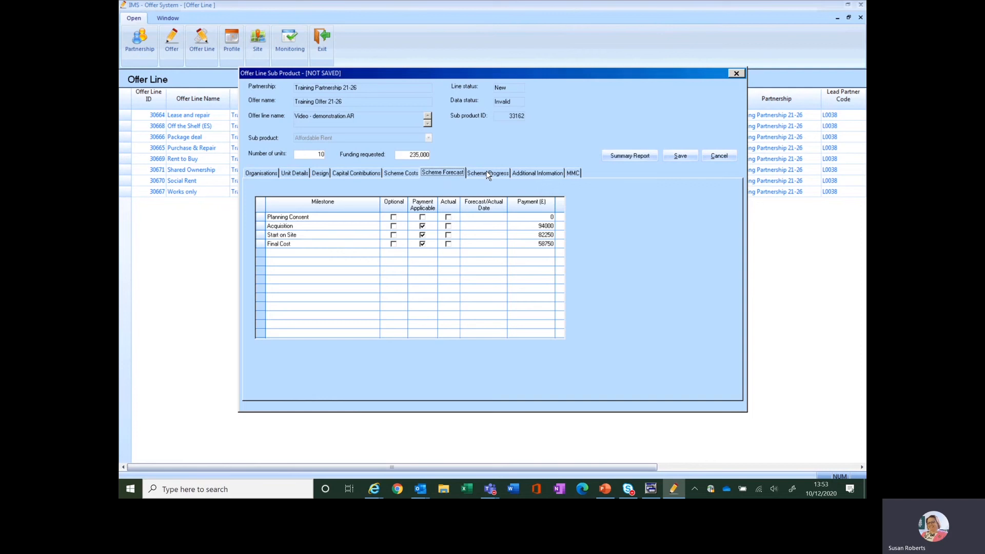
click(475, 217)
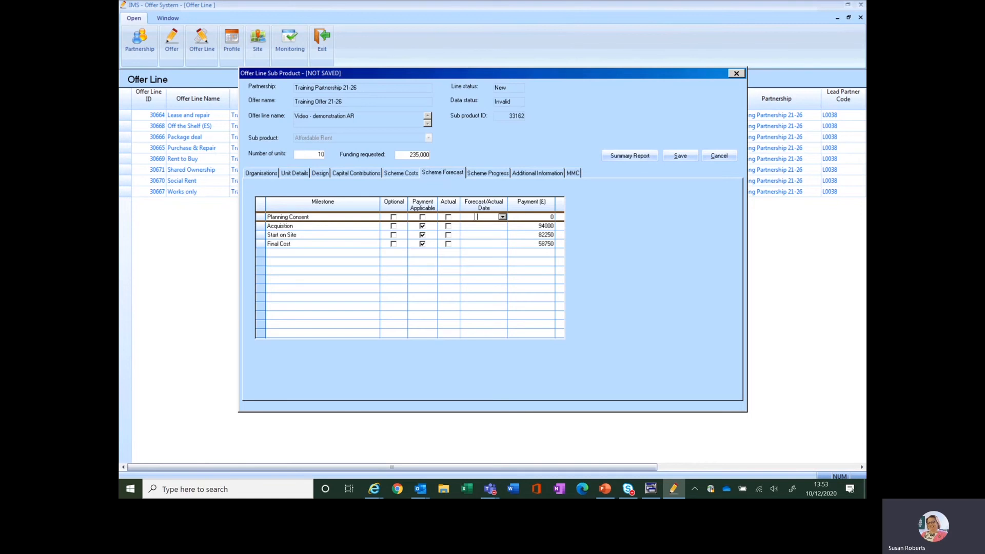
click(503, 217)
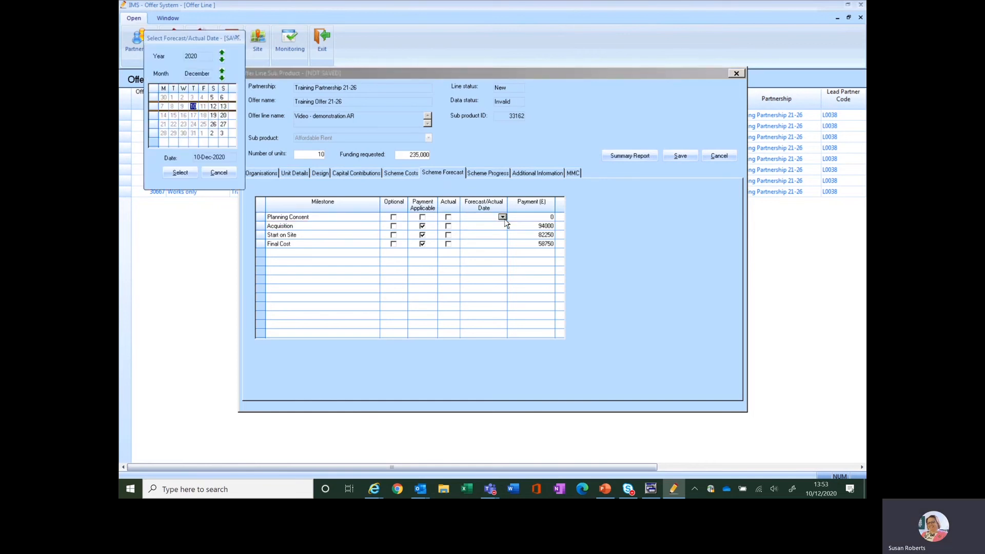
click(222, 78)
click(222, 78)
click(222, 78)
click(222, 78)
click(222, 78)
click(222, 78)
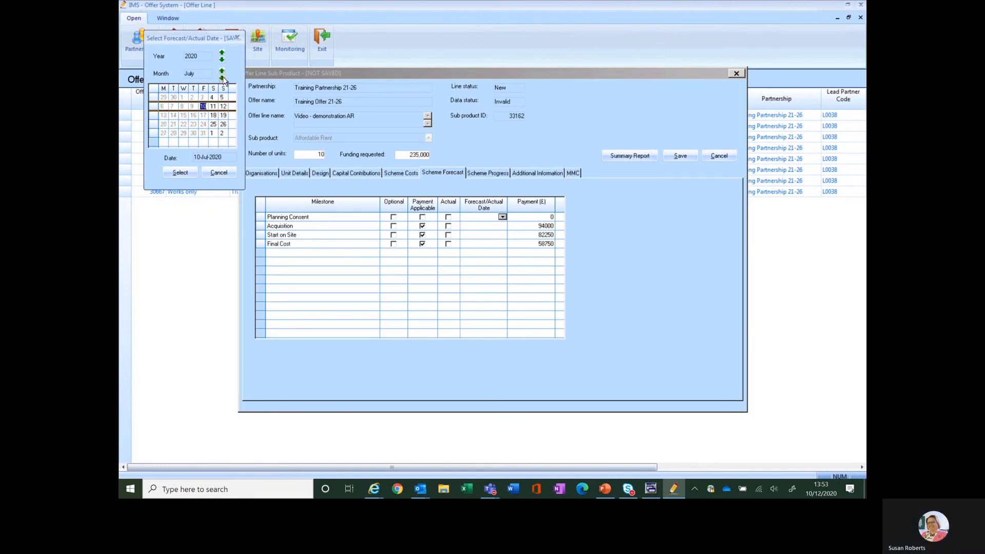
click(222, 78)
click(222, 78)
click(222, 78)
click(222, 78)
click(222, 78)
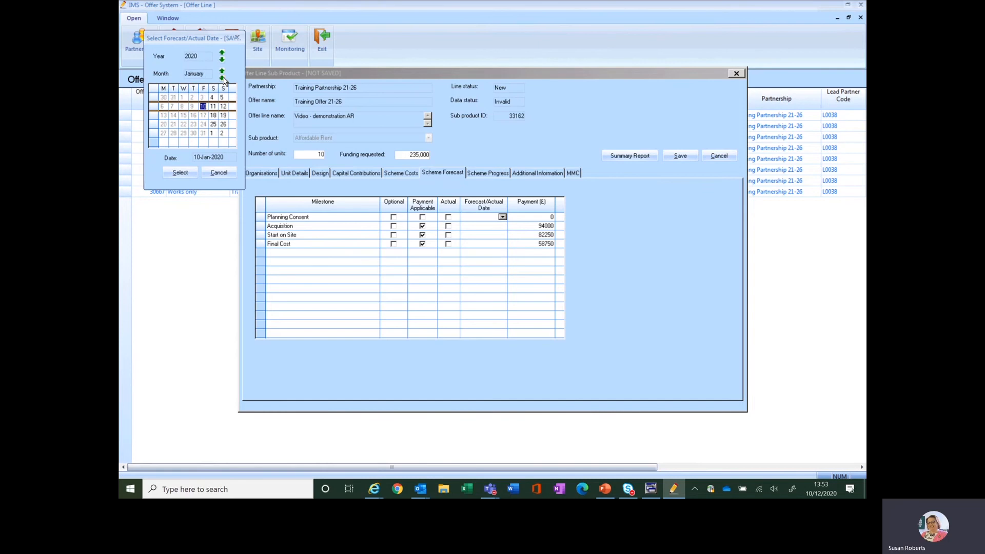
click(222, 72)
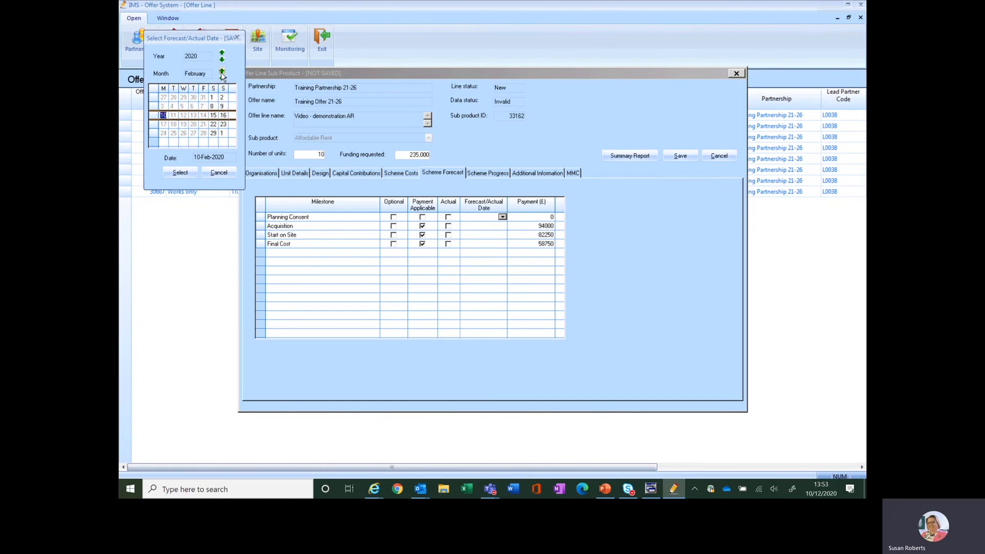
click(222, 73)
click(162, 106)
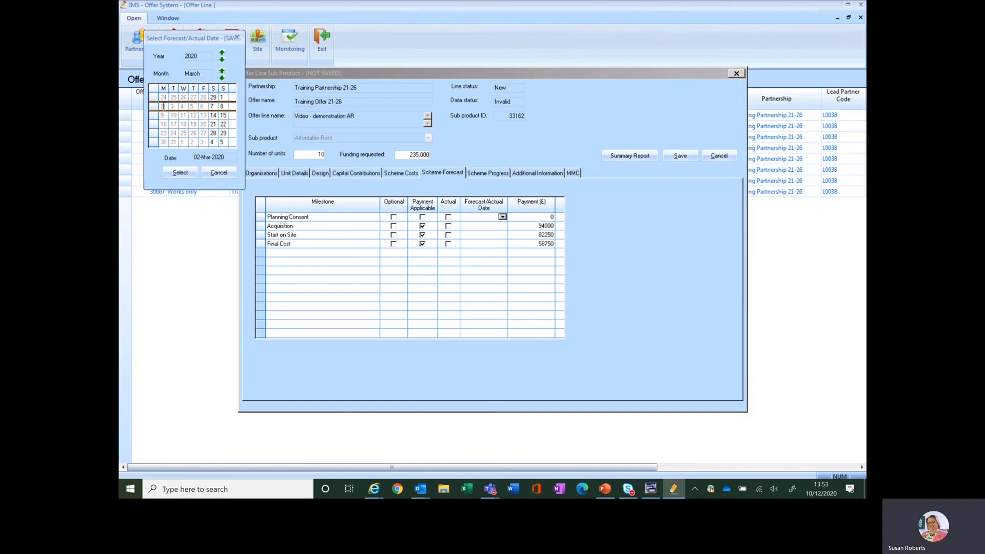
click(181, 173)
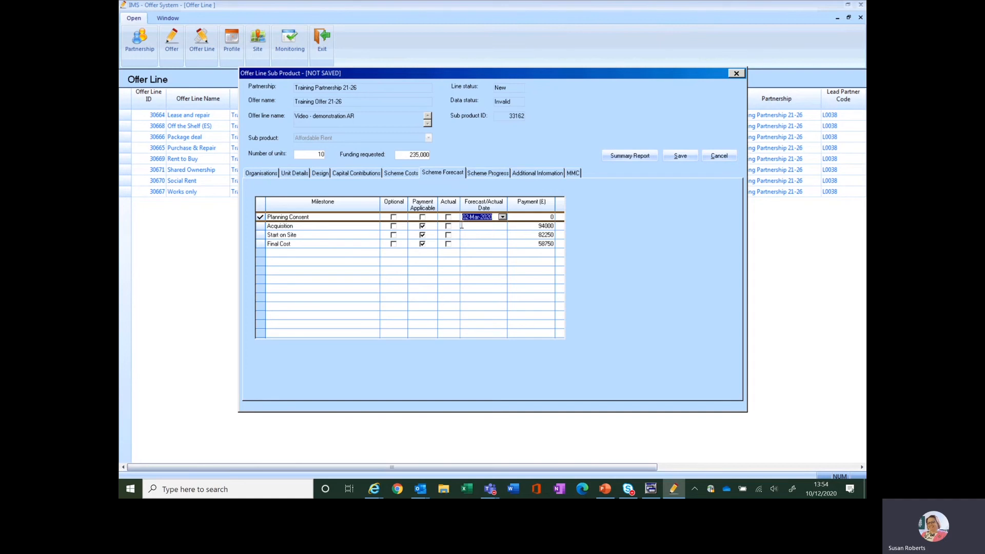
click(448, 217)
Step: Set the forecast dates to 14-May-2021 for Acquisition, 11-Jun-2021 for Start on Site and 01-May-2033 for Final Cost
click(483, 228)
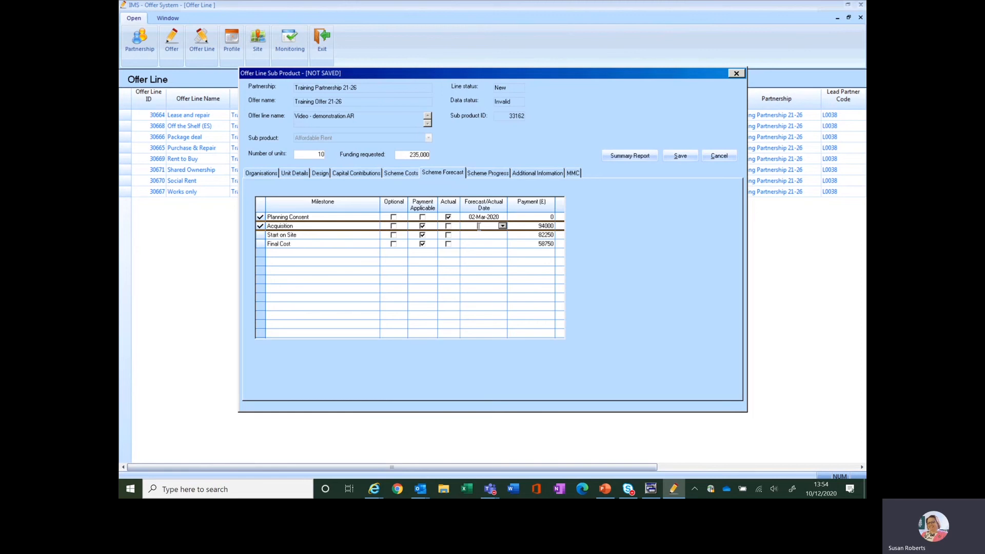
text(14/5/21)
click(477, 235)
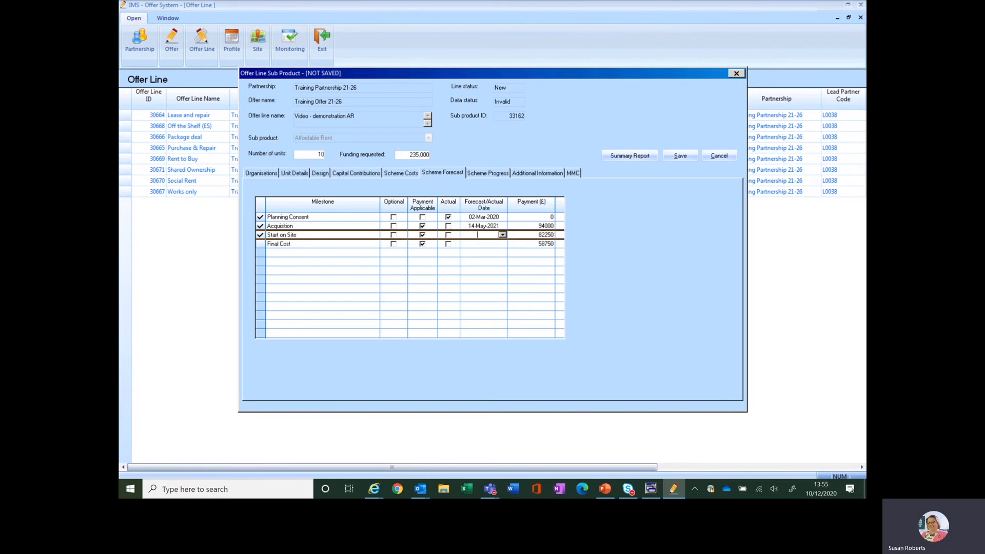
text(11/6/21)
click(487, 245)
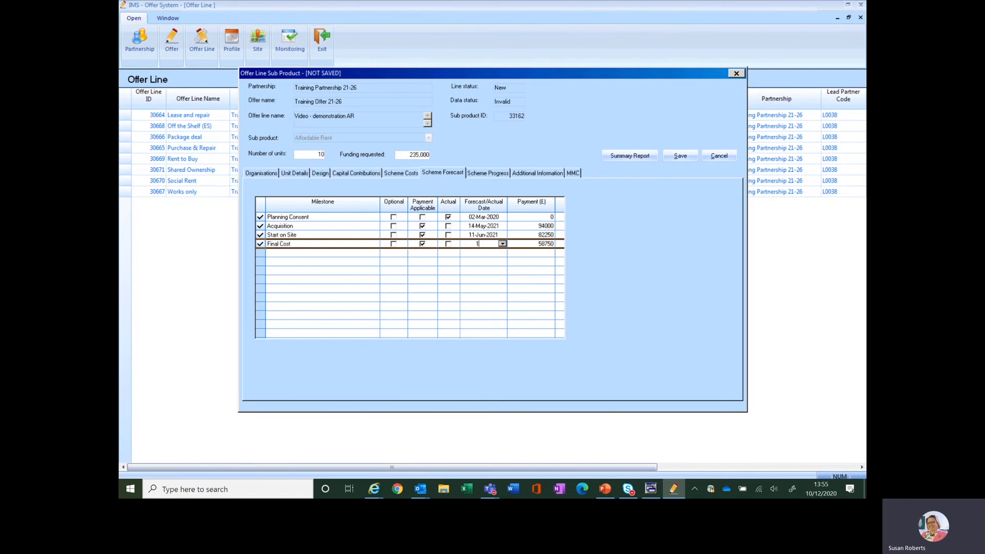
text(1/5/)
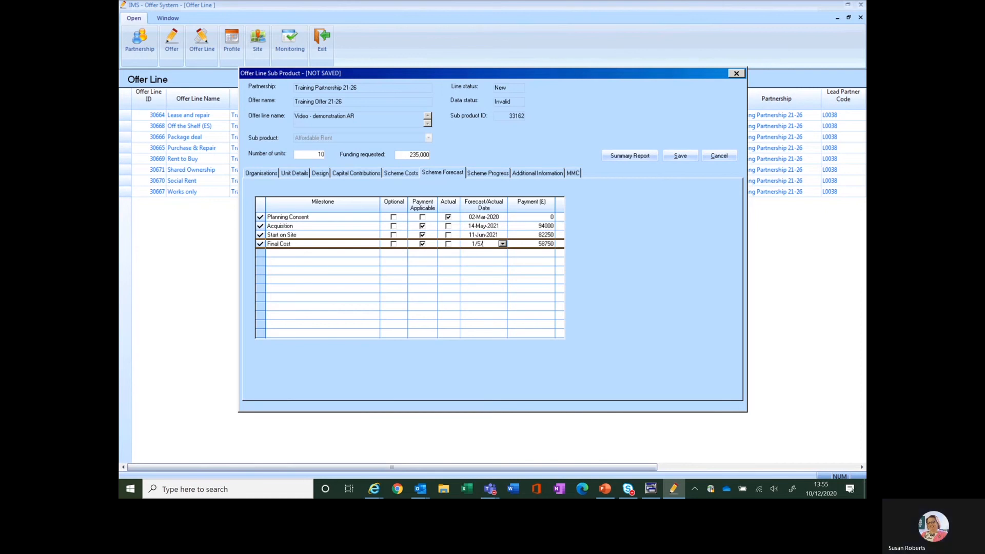
text(33)
click(491, 172)
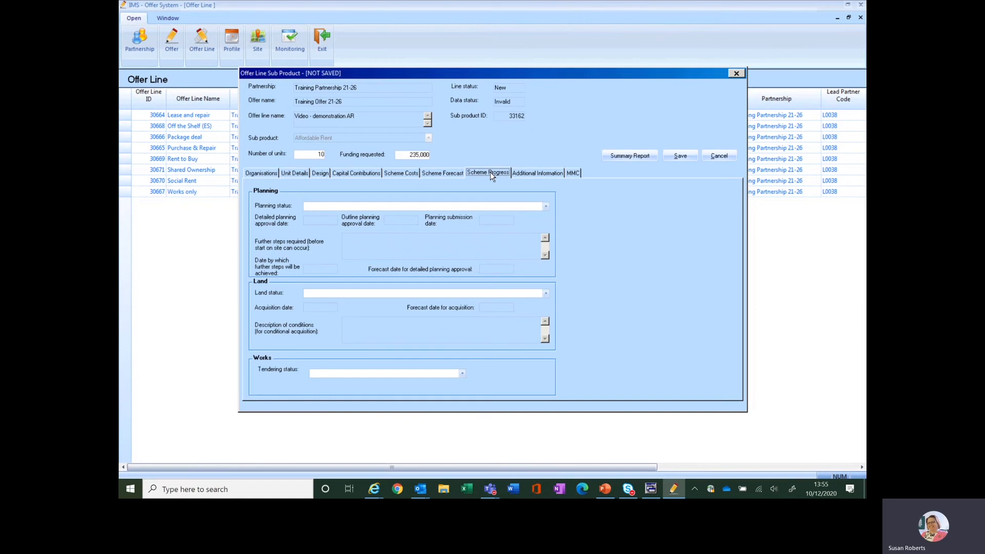
click(445, 174)
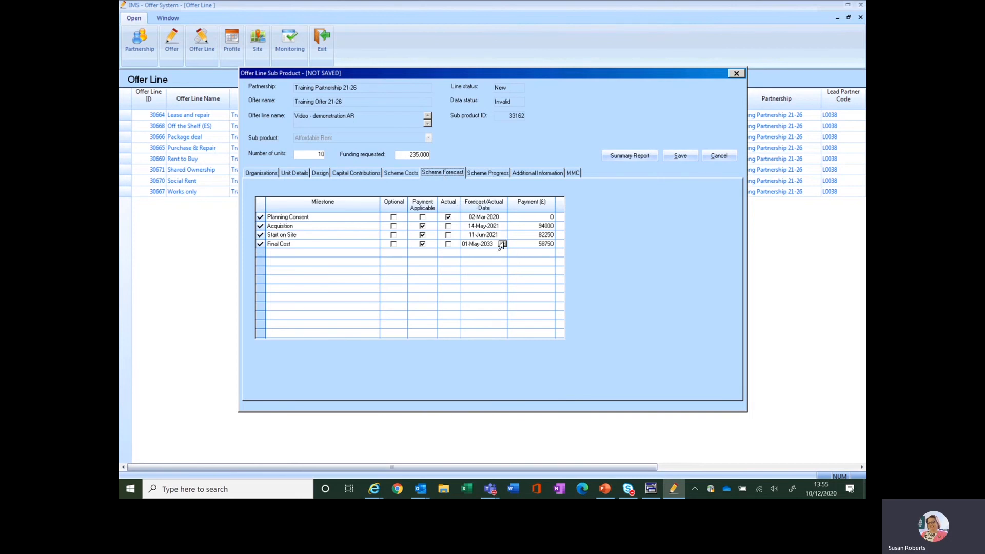
Step: In the scheme progress, set planning status to Detailed Planning Approval granted with no further steps required before start on site, approved 02-Mar-2020
click(489, 174)
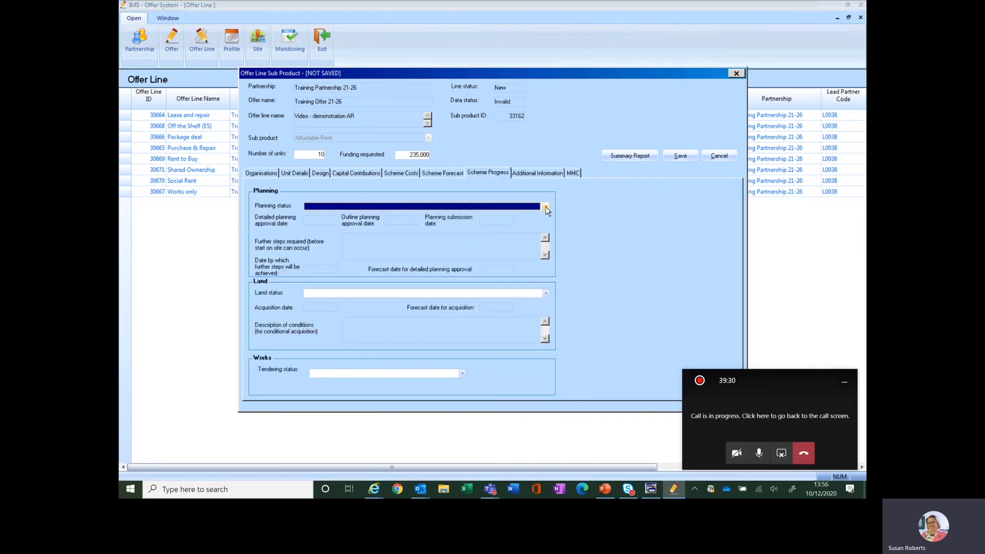
click(546, 207)
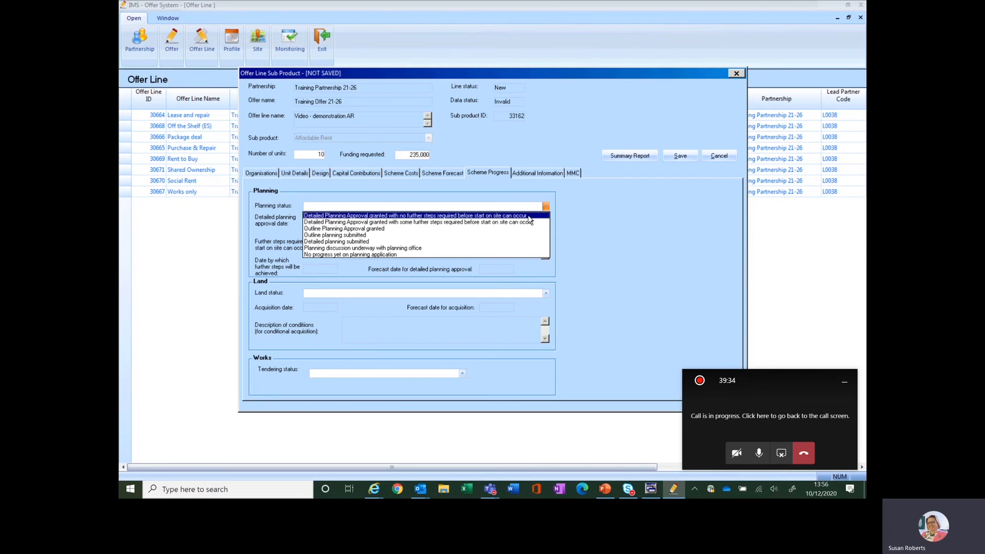
click(528, 216)
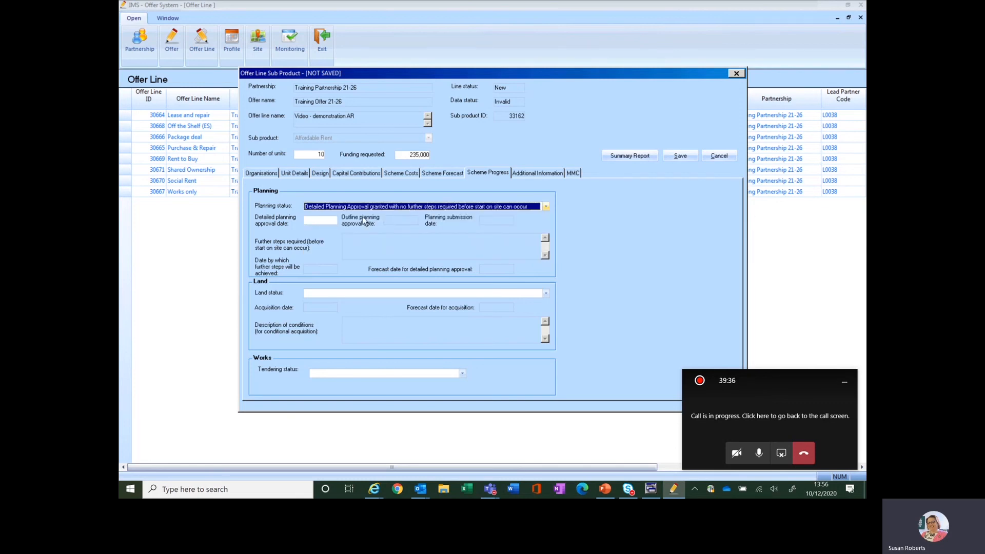
click(322, 218)
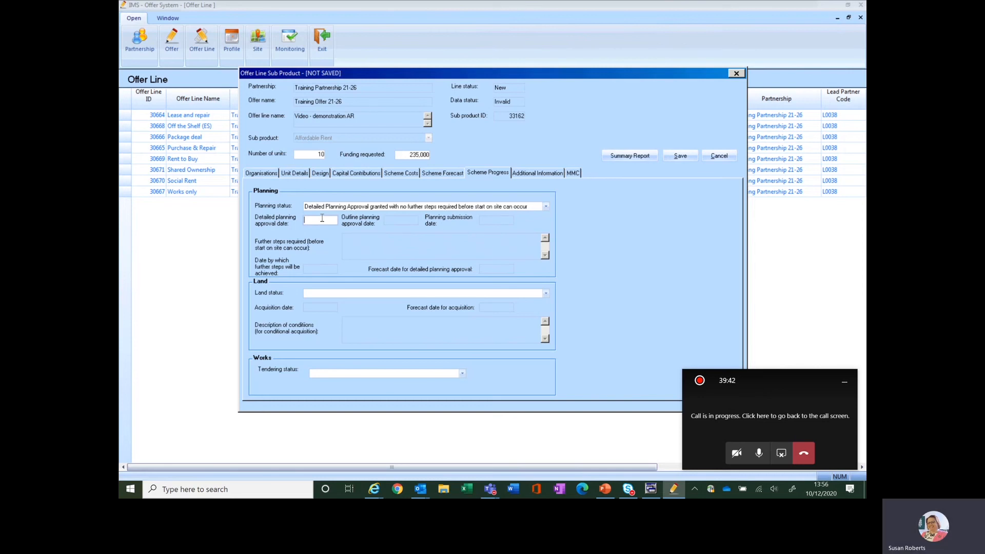
text(2/3/20)
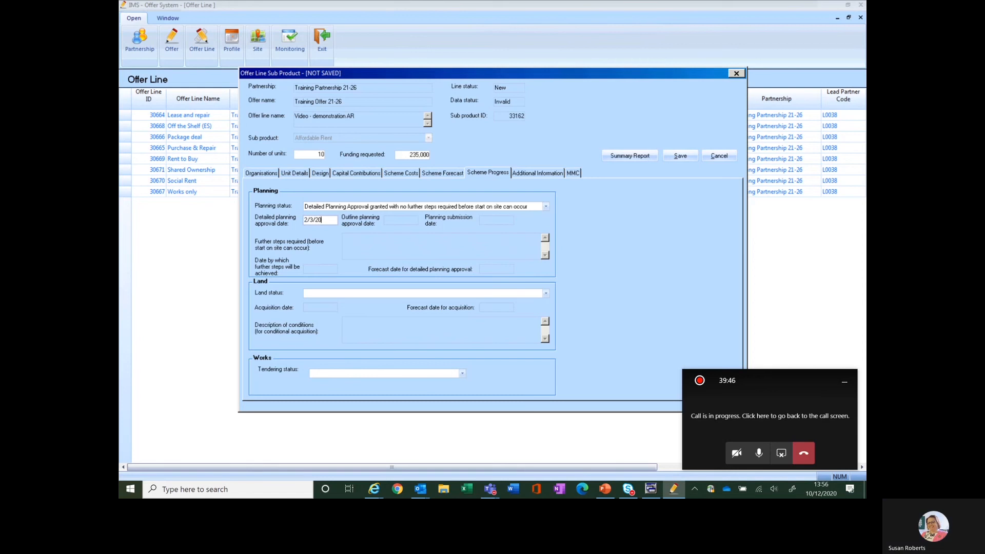
key(Tab)
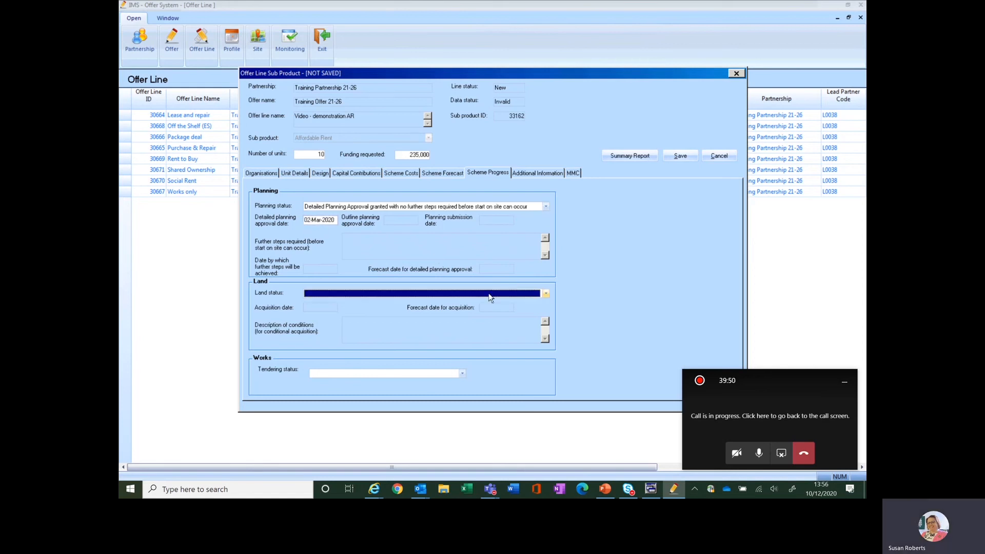
Step: Set the land status to Land identified but purchase negotiations not yet started, forecast acquisition 14-May-2021, and the tendering status to Works contracting process not yet begun
click(546, 296)
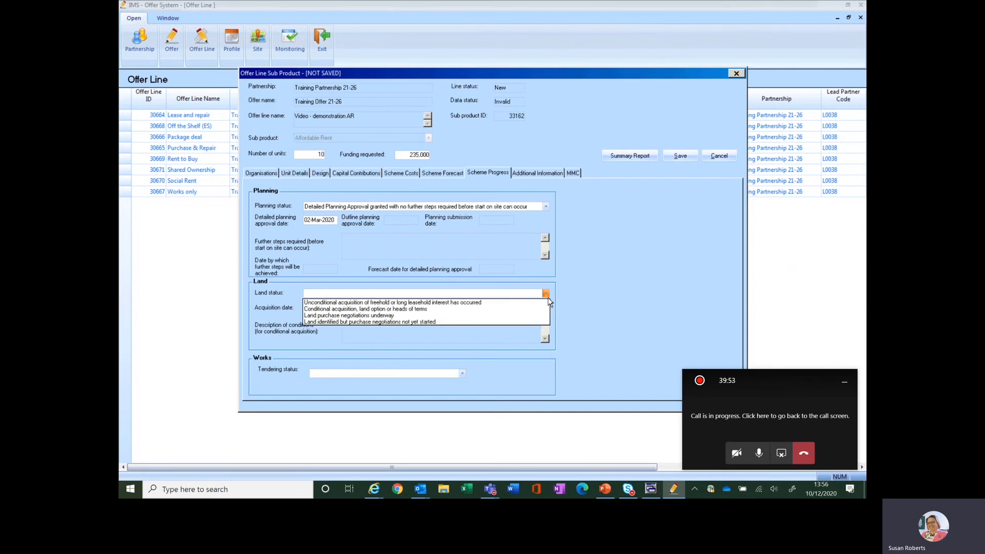
click(466, 324)
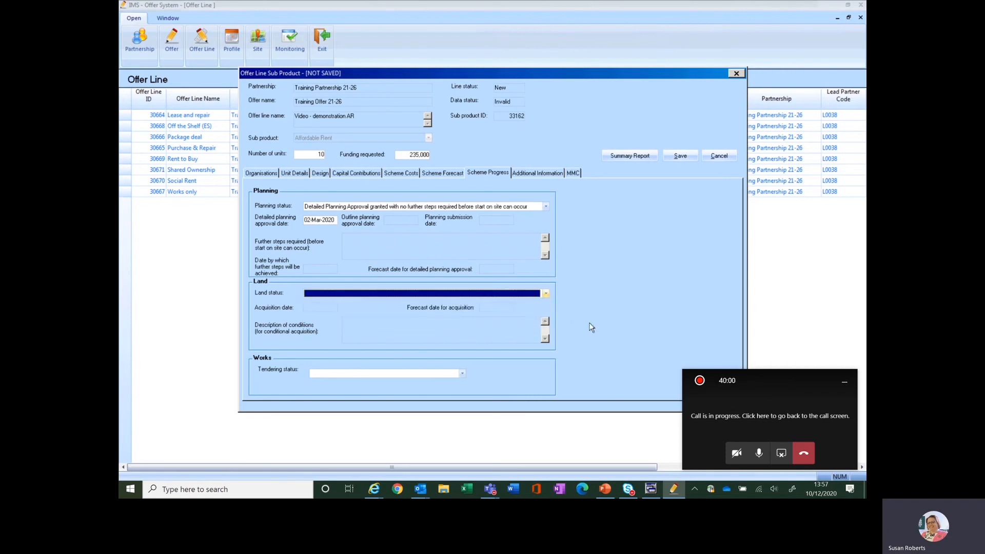
click(545, 294)
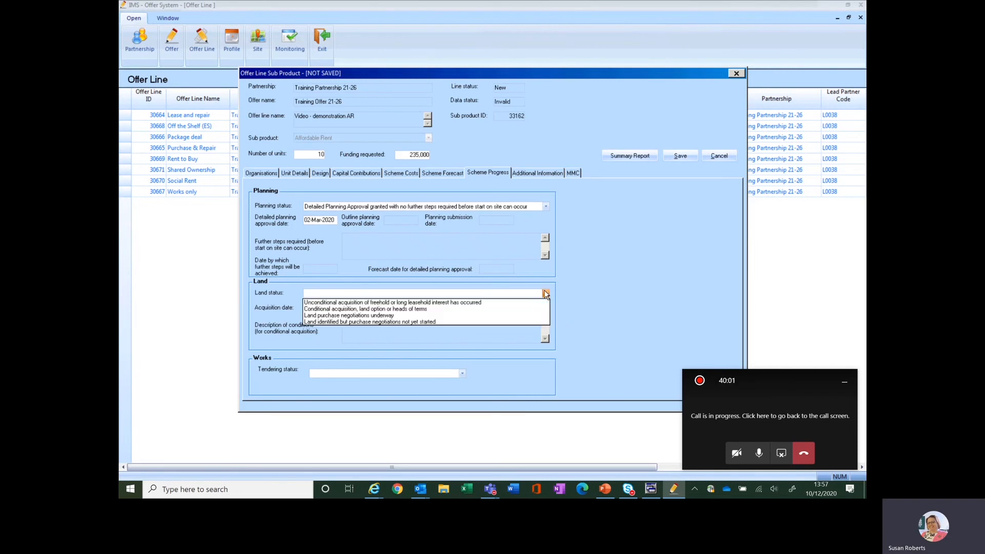
click(414, 322)
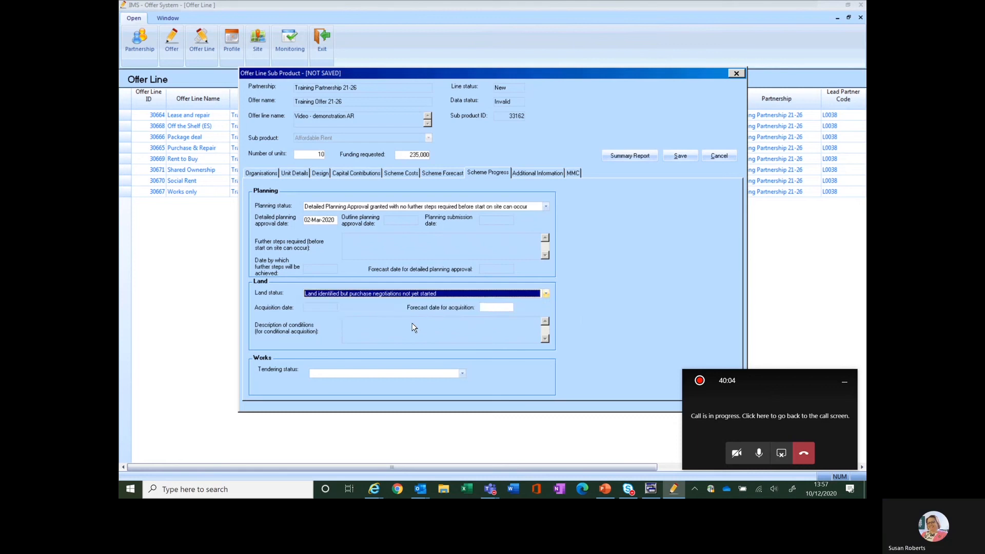
click(490, 308)
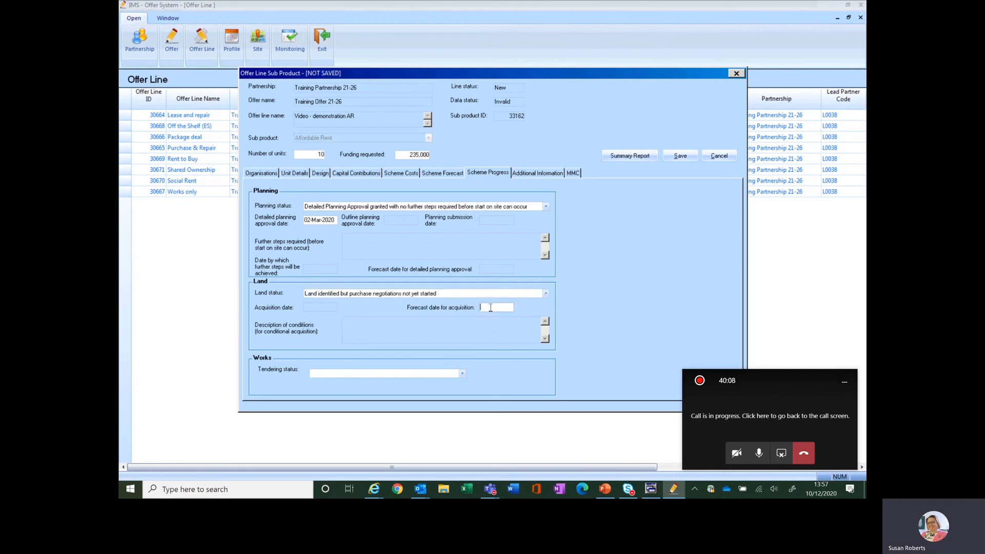
text(14/5/21)
click(461, 374)
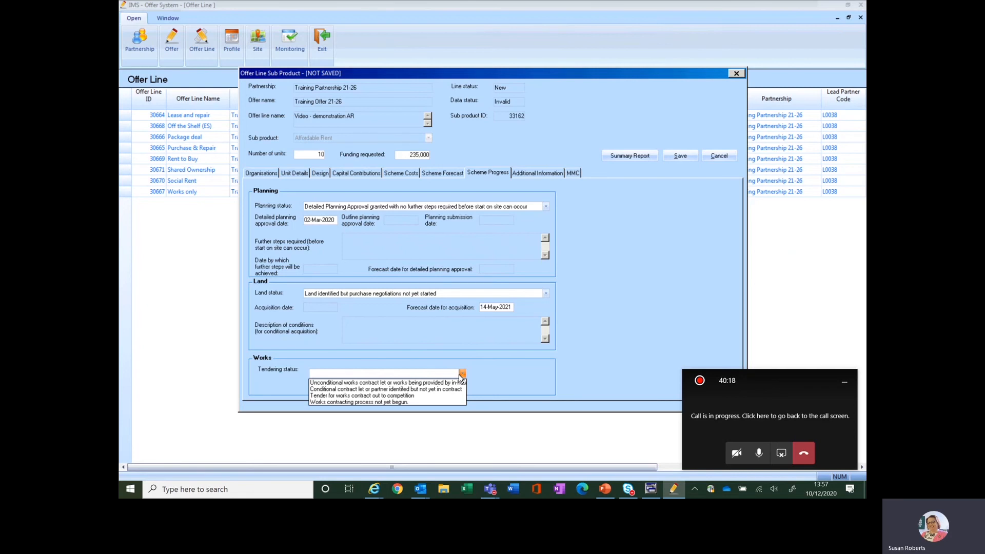
click(410, 402)
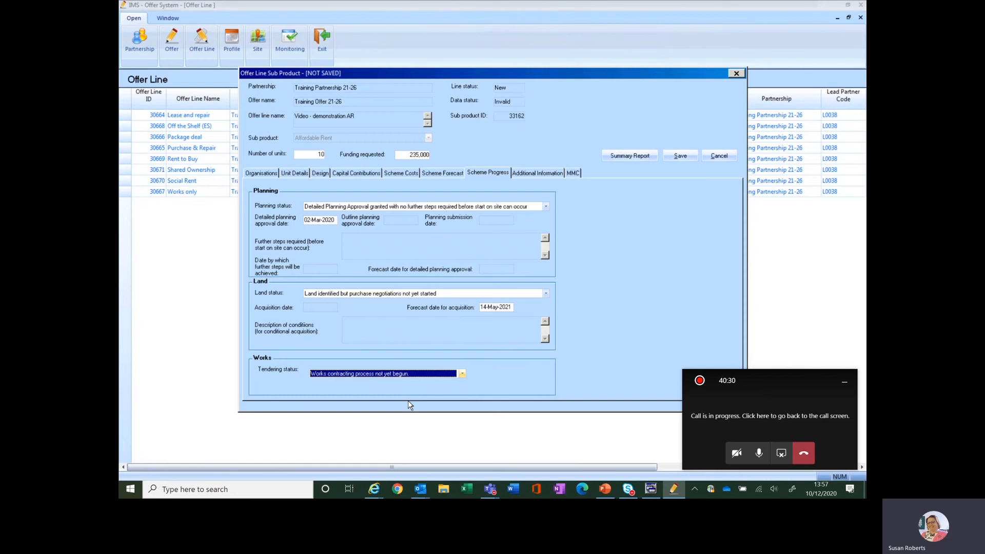
Step: Review the additional information questions and view the Environmental Sustainability response editor without entering a response
click(526, 175)
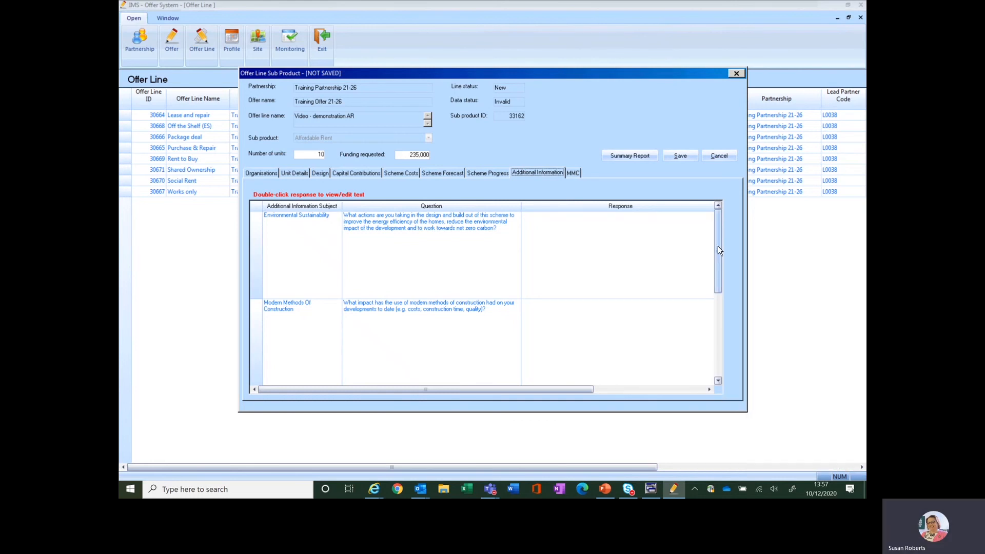
drag(719, 250, 723, 279)
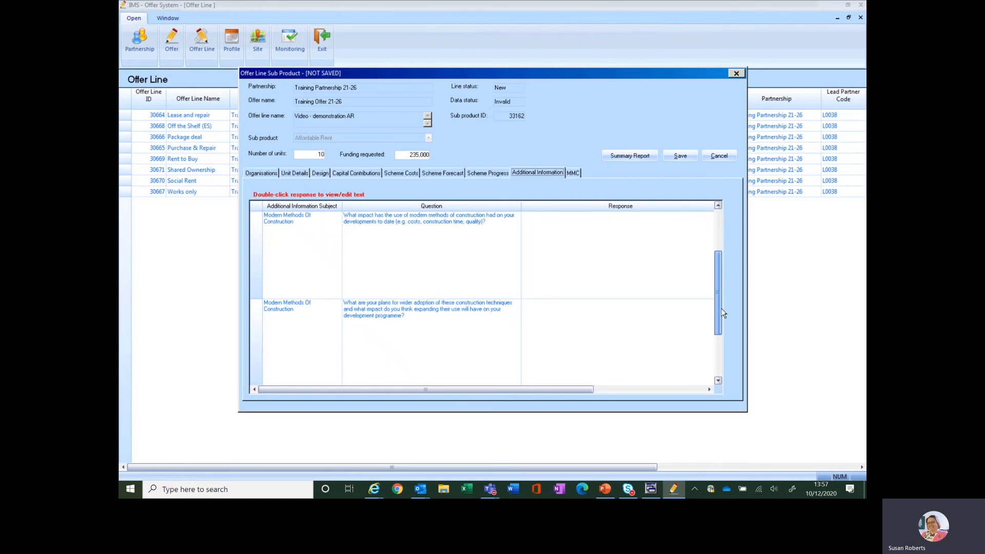
drag(723, 313, 716, 241)
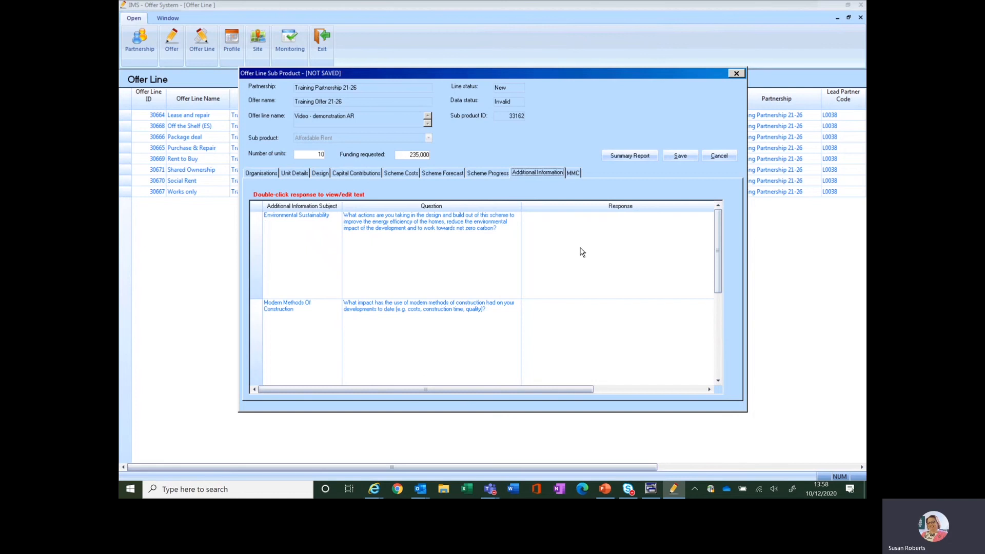
double_click(581, 250)
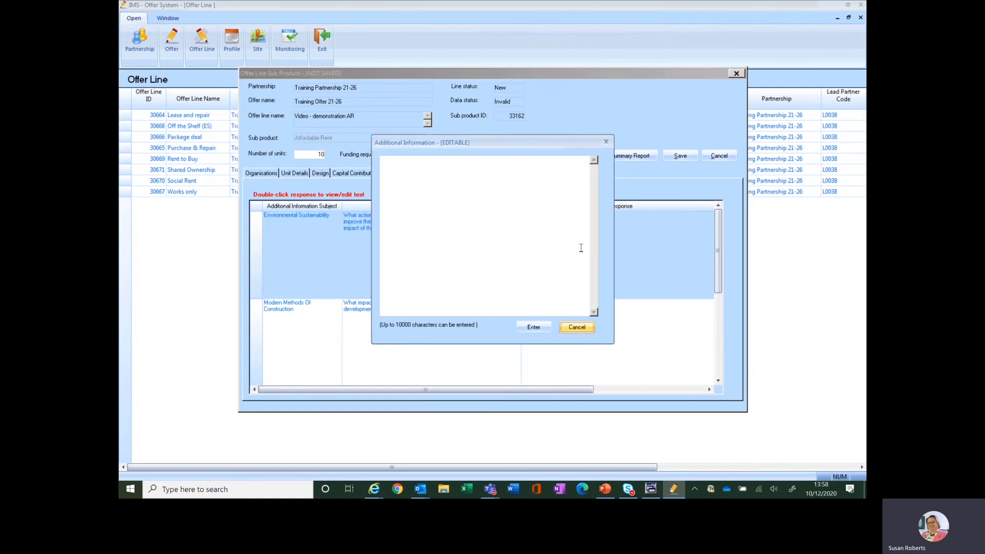
click(577, 328)
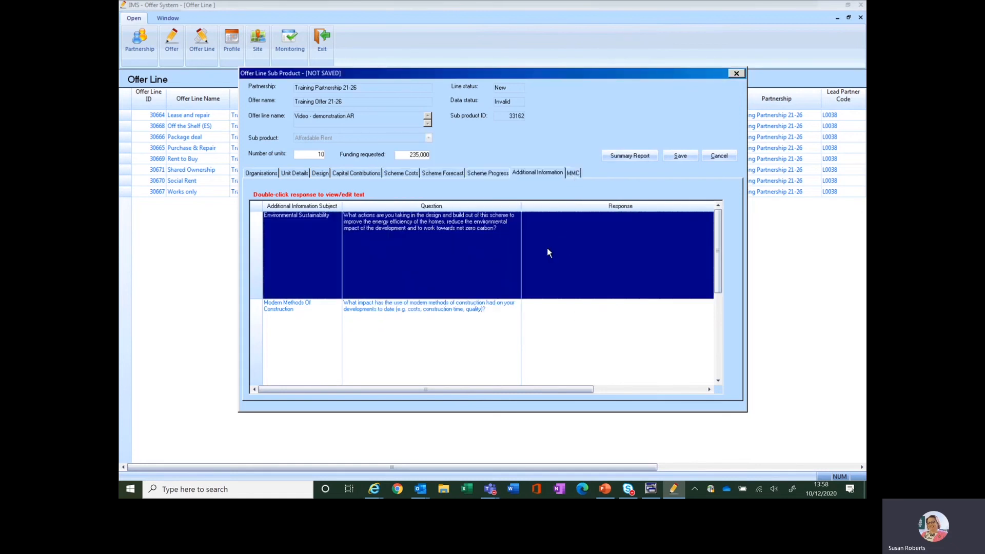
Step: In the MMC details, set both the primary and non-primary structure to Not determined, and save and close the sub product
click(573, 174)
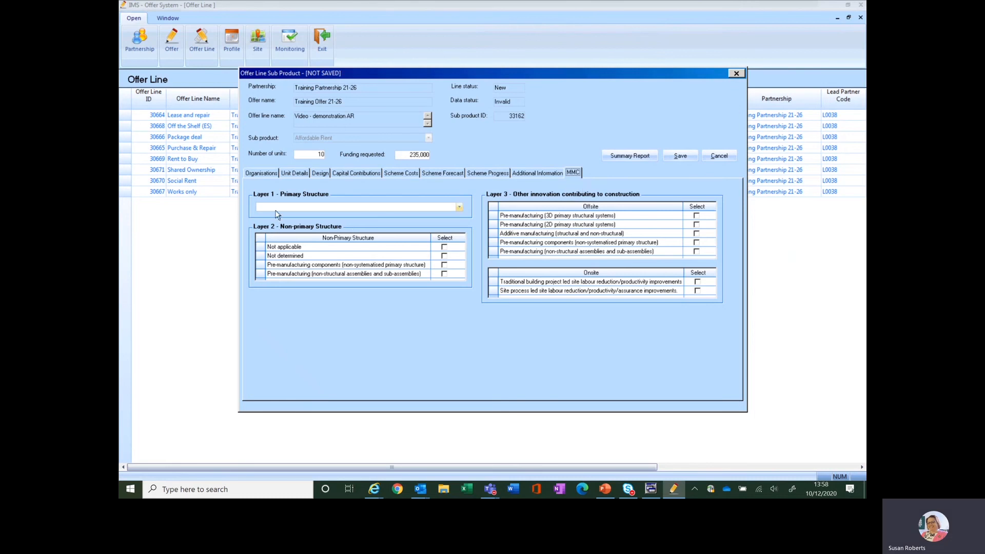
click(459, 207)
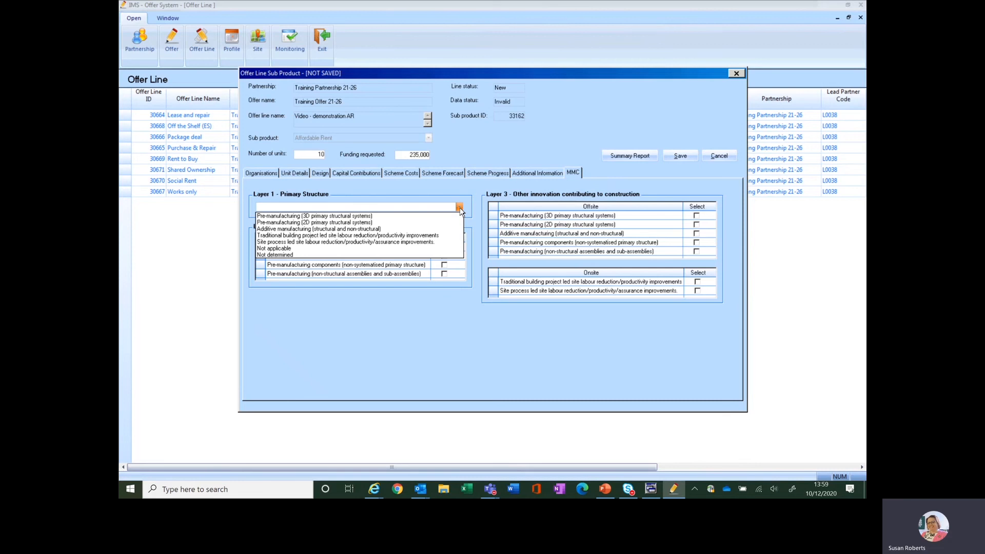
click(423, 265)
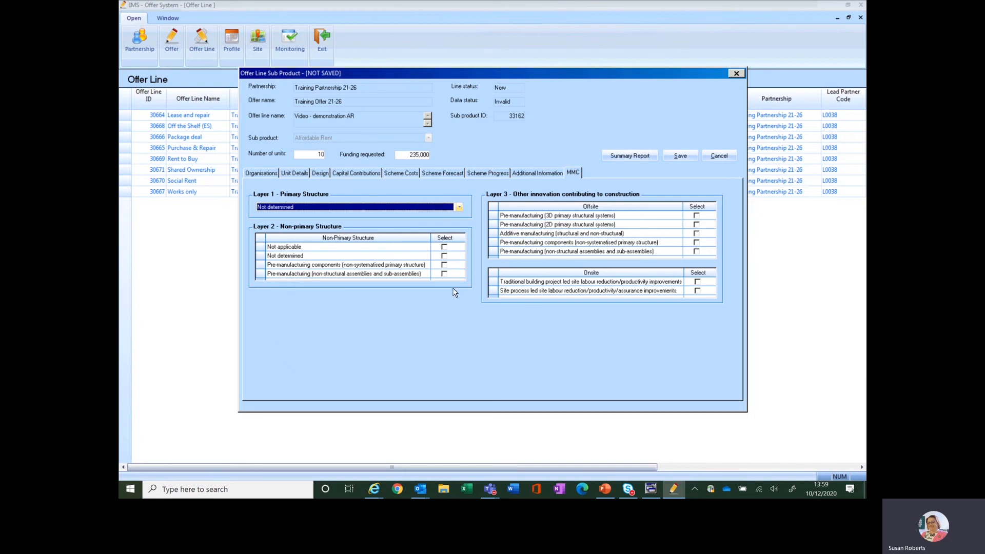
click(446, 257)
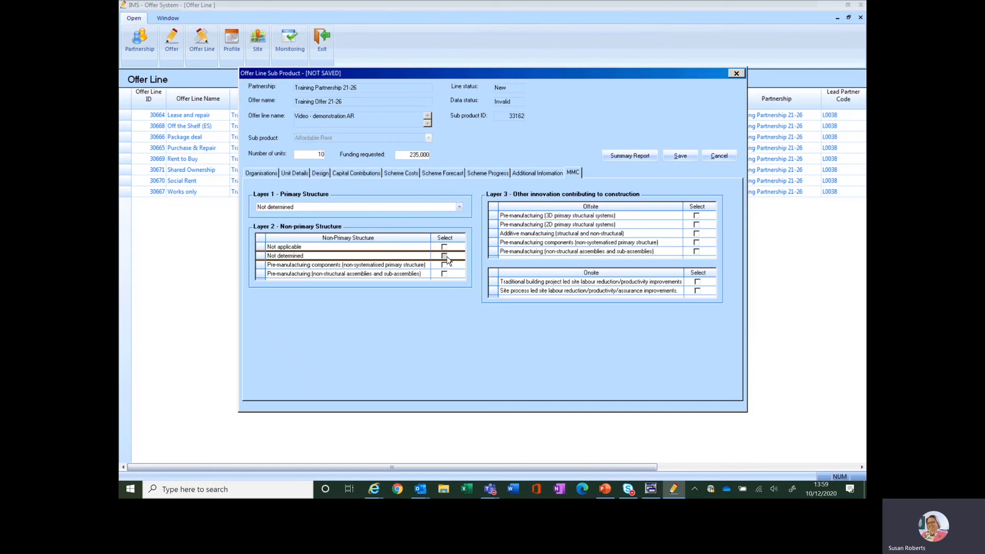
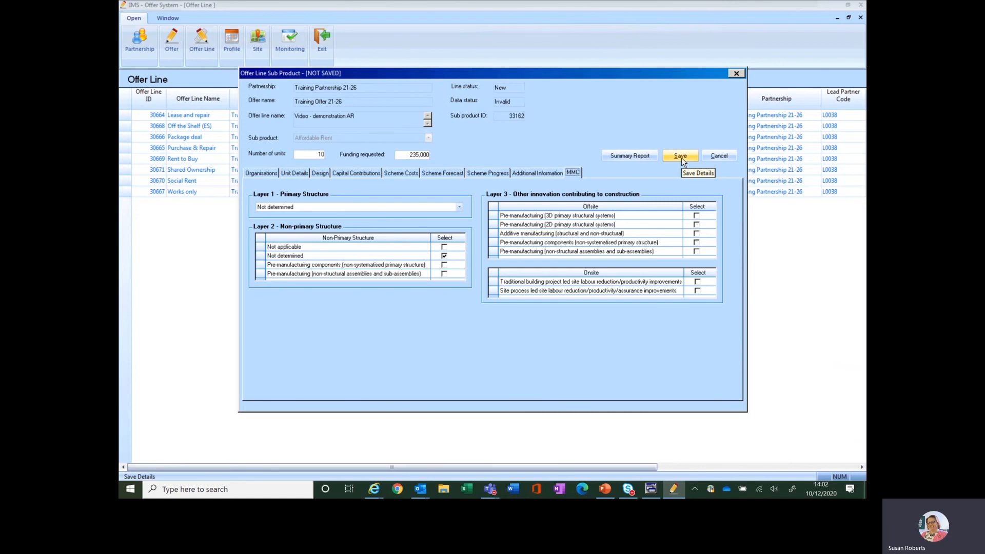
click(680, 156)
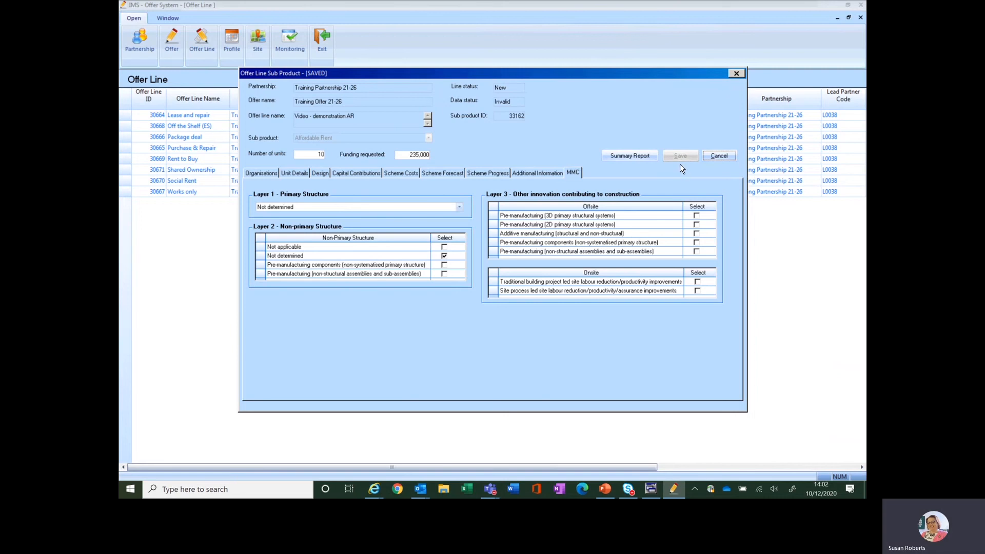
click(720, 156)
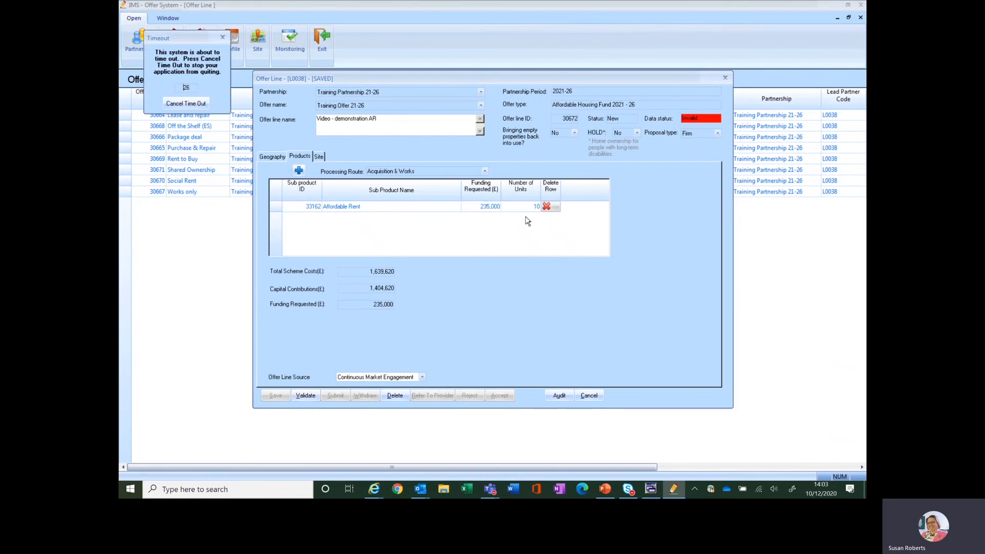
Step: Validate the Video - demonstration AR offer line and close it
click(306, 396)
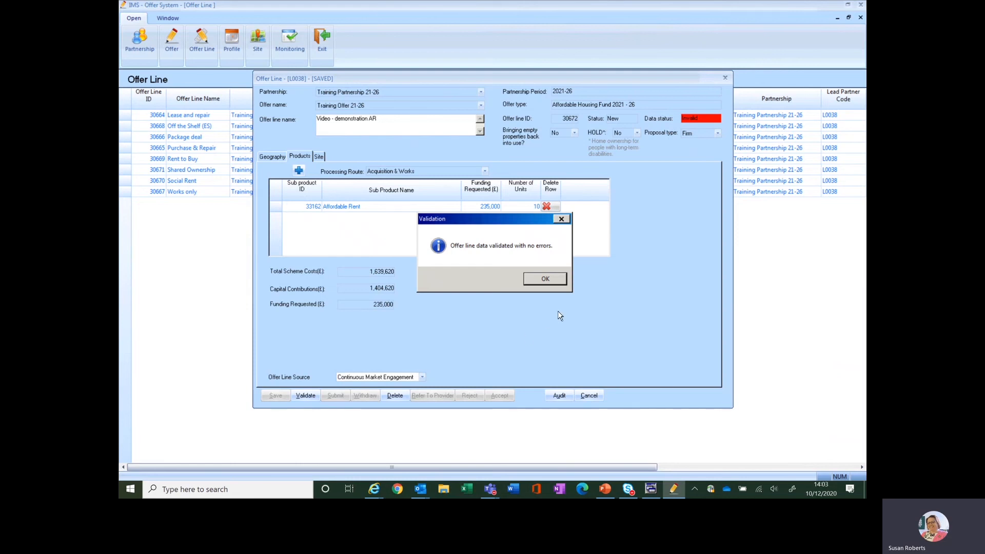
click(549, 280)
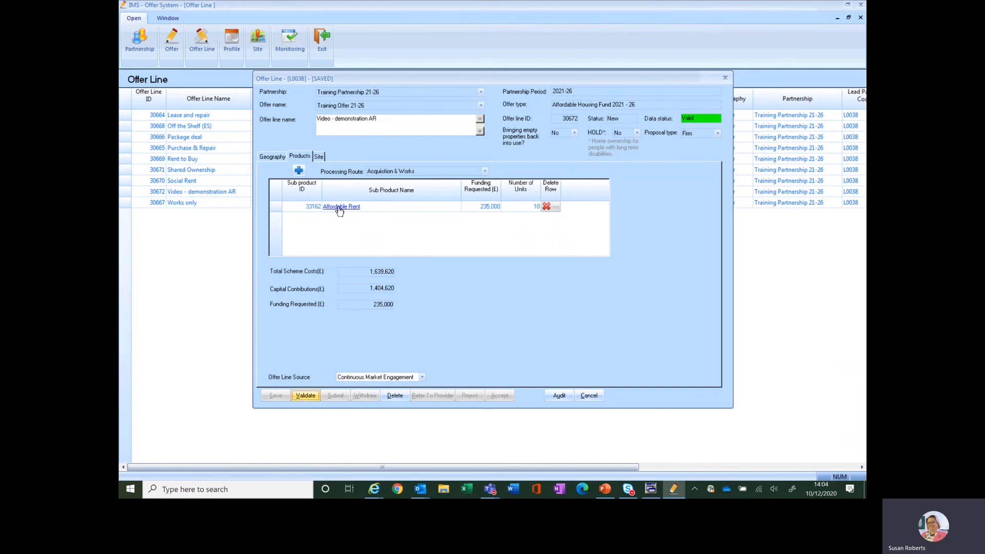
click(594, 396)
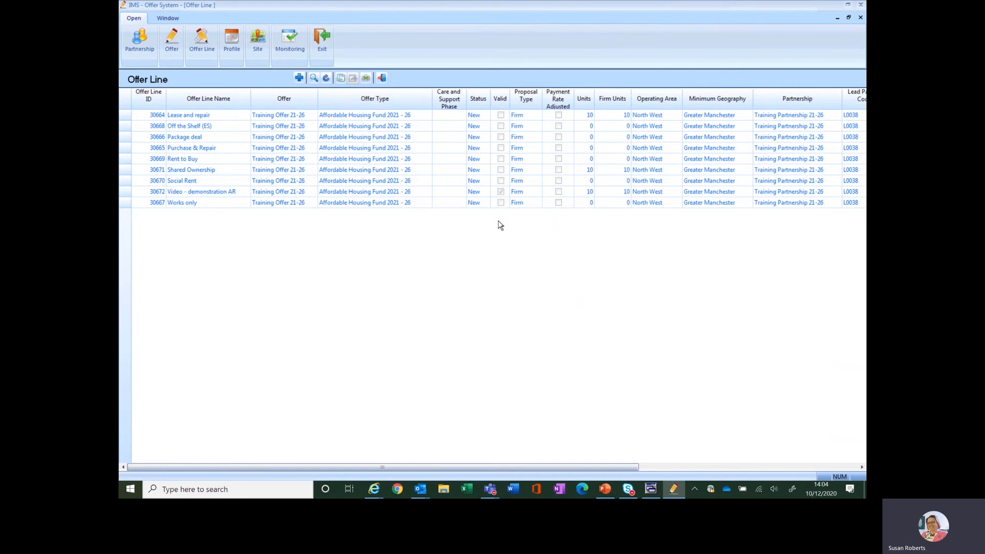
key(alt+Tab)
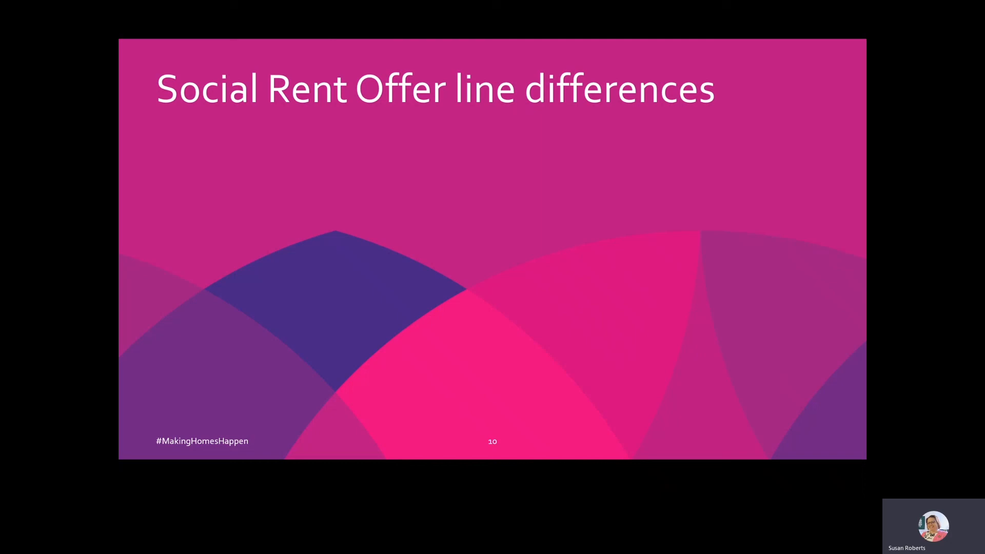
key(Right)
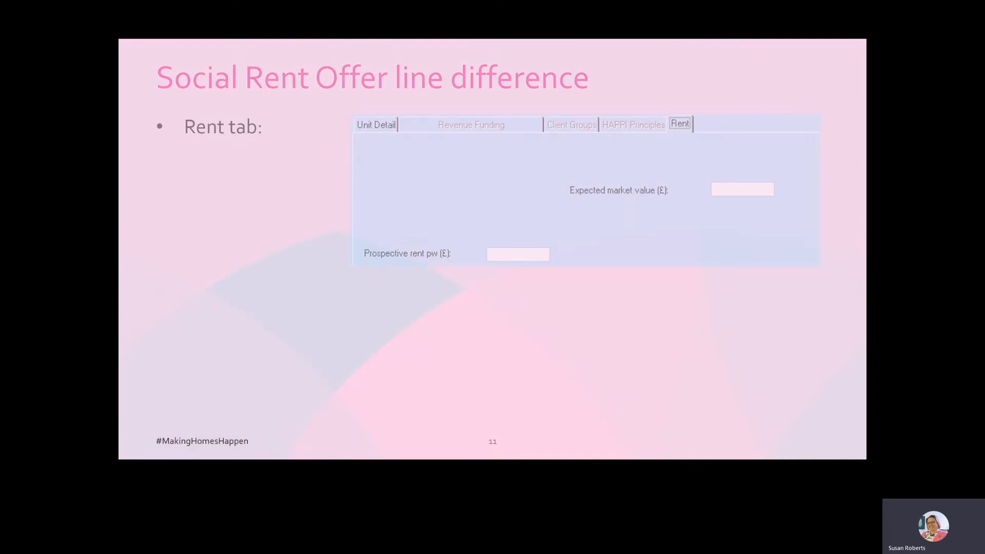
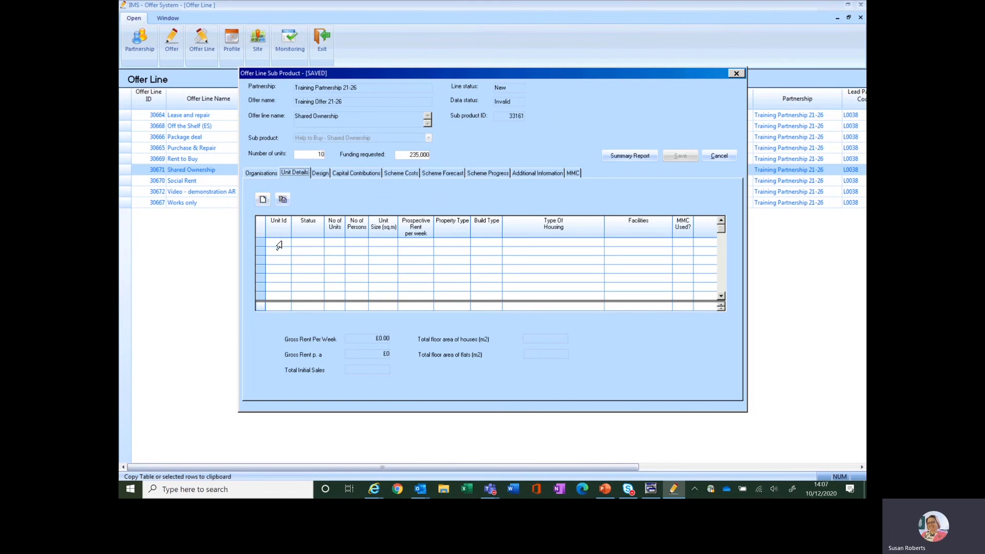
Step: Add a unit entry to the Shared Ownership sub product with market value 145,000, average initial sale 25% and rent 57.00 per week, and save it
double_click(279, 247)
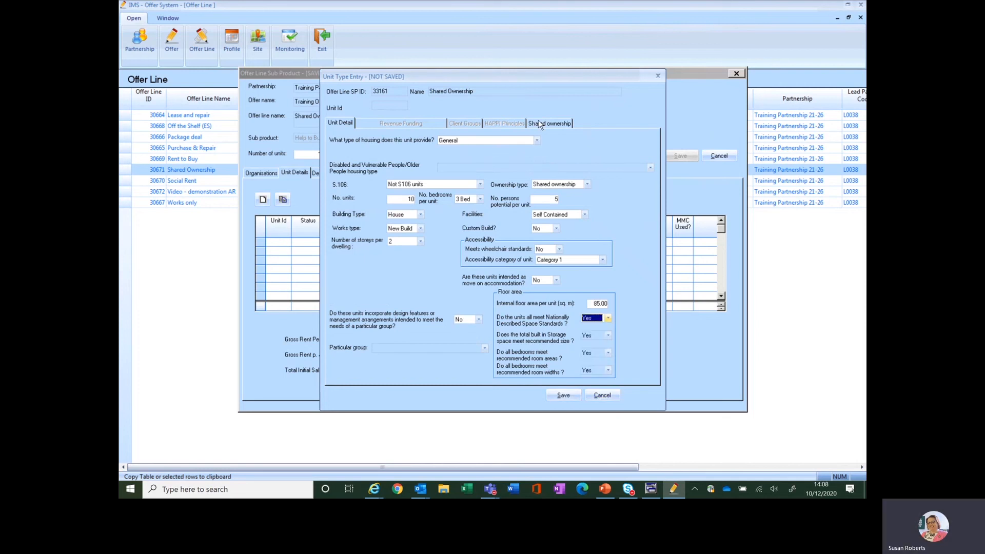
click(550, 123)
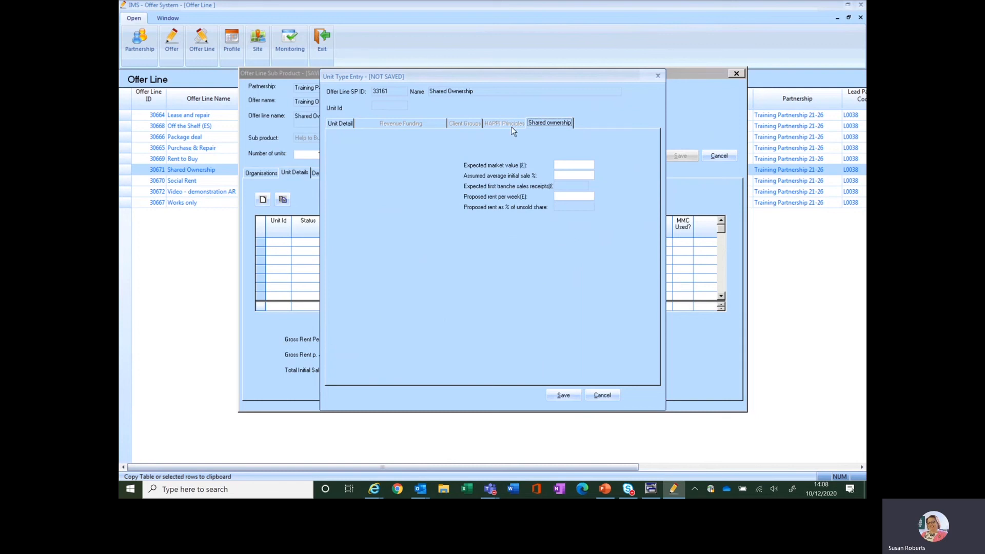
click(565, 167)
text(145000)
click(575, 176)
text(5)
click(593, 196)
text(57)
click(564, 396)
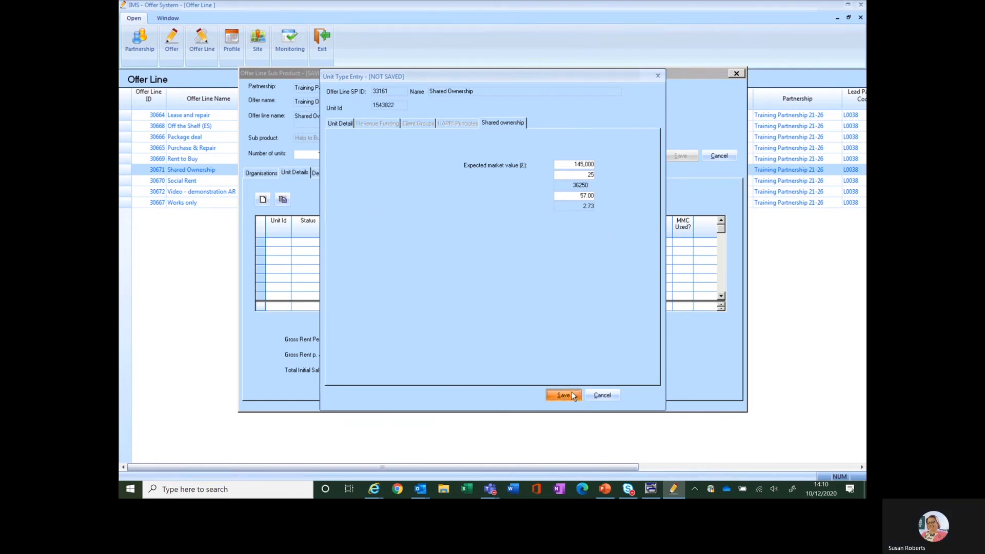
click(602, 396)
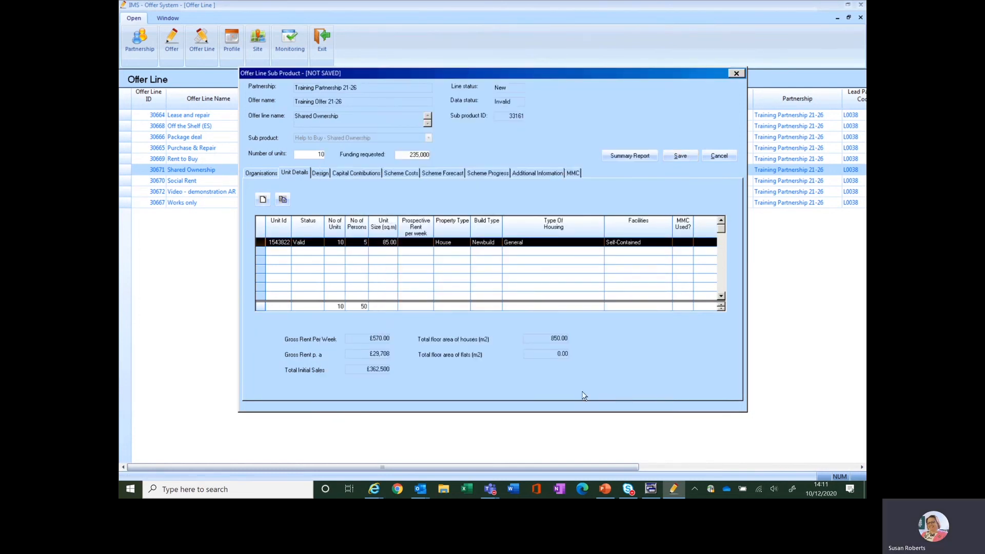
Step: Reopen the saved shared ownership unit and try Older People as its housing type
double_click(367, 243)
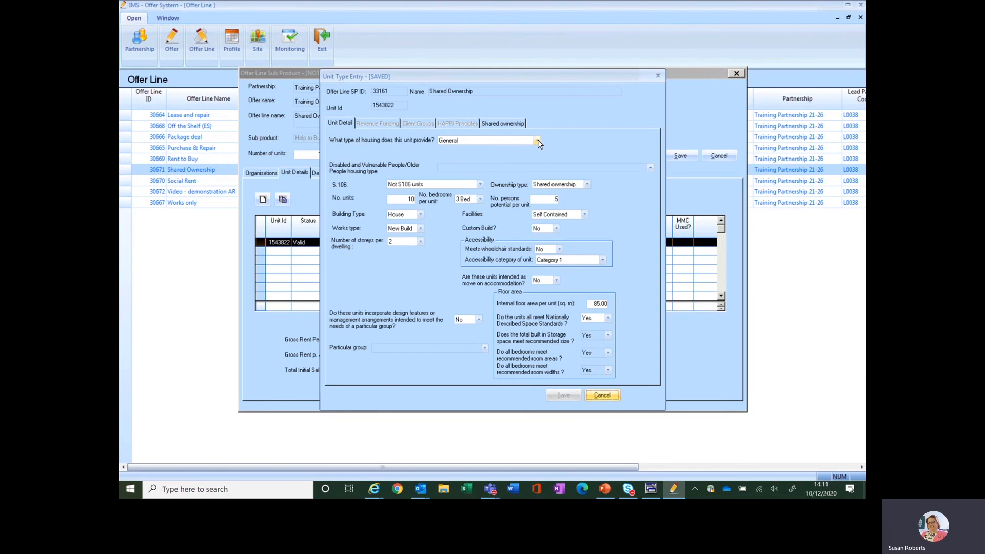
click(537, 141)
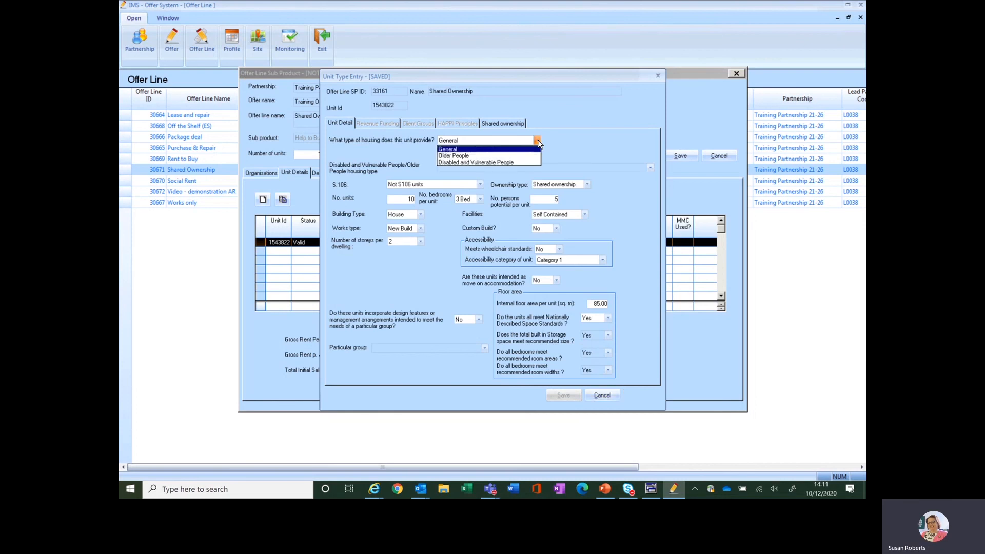
click(512, 157)
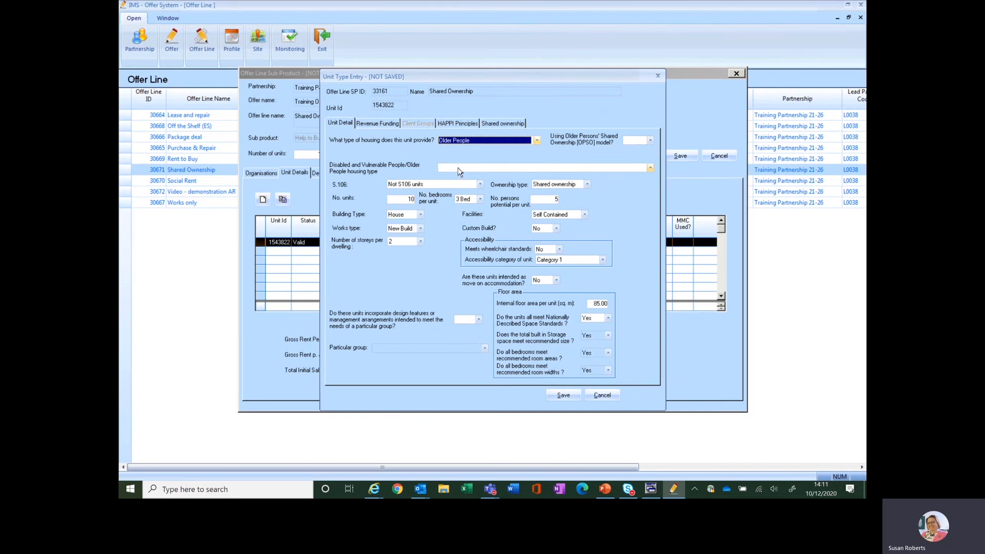
Step: Return the unit's housing type to General and answer No to design features or management arrangements for a particular group
click(537, 140)
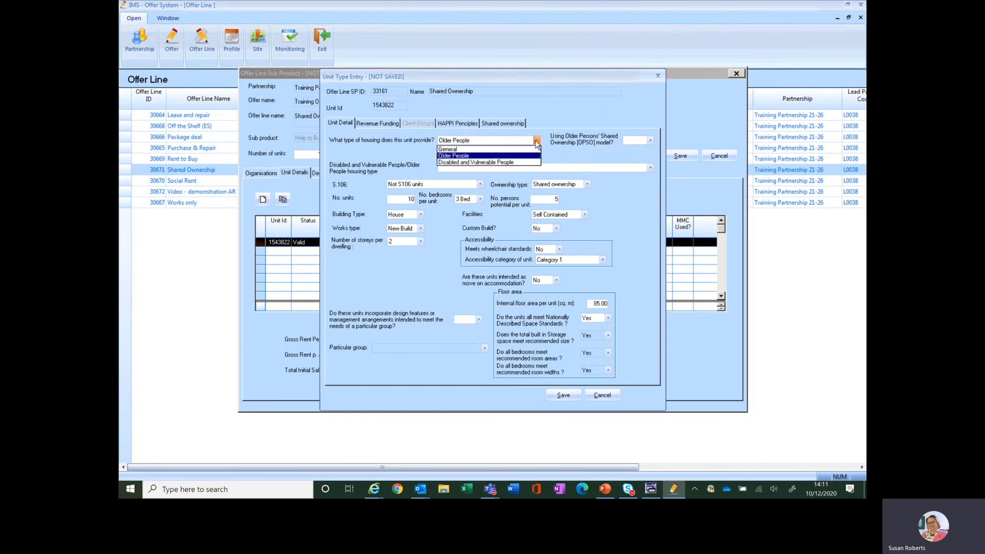
click(470, 151)
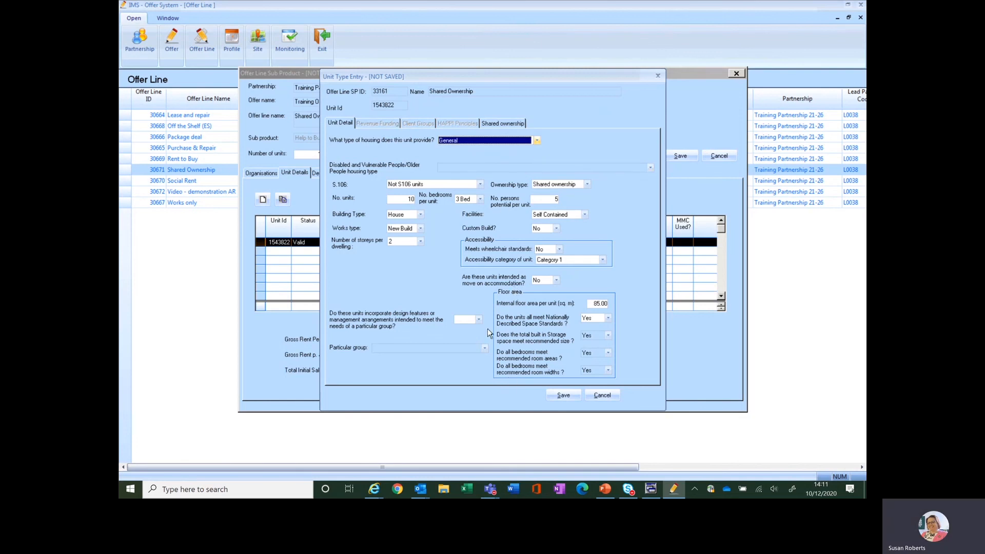
click(479, 319)
click(461, 334)
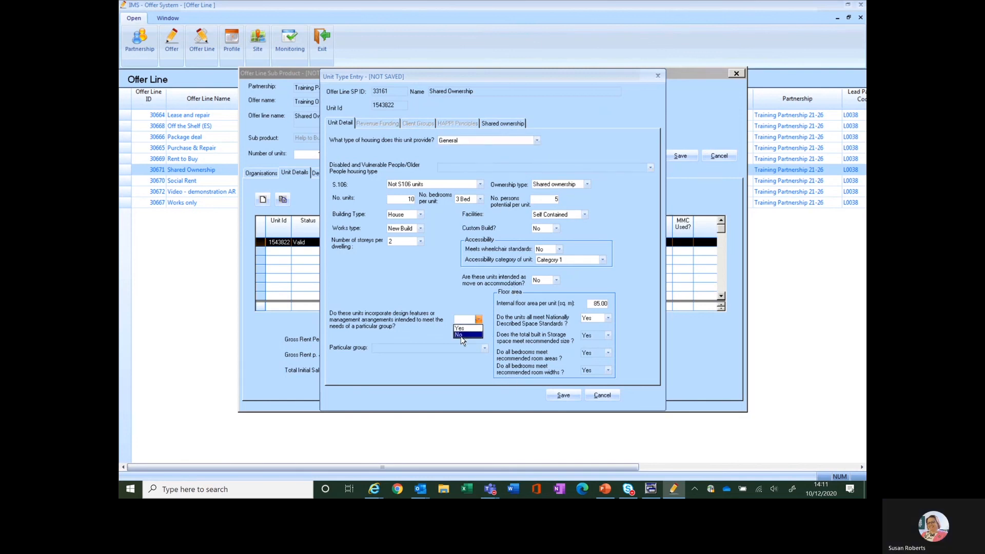
Step: Save the shared ownership unit entry and close it
click(561, 394)
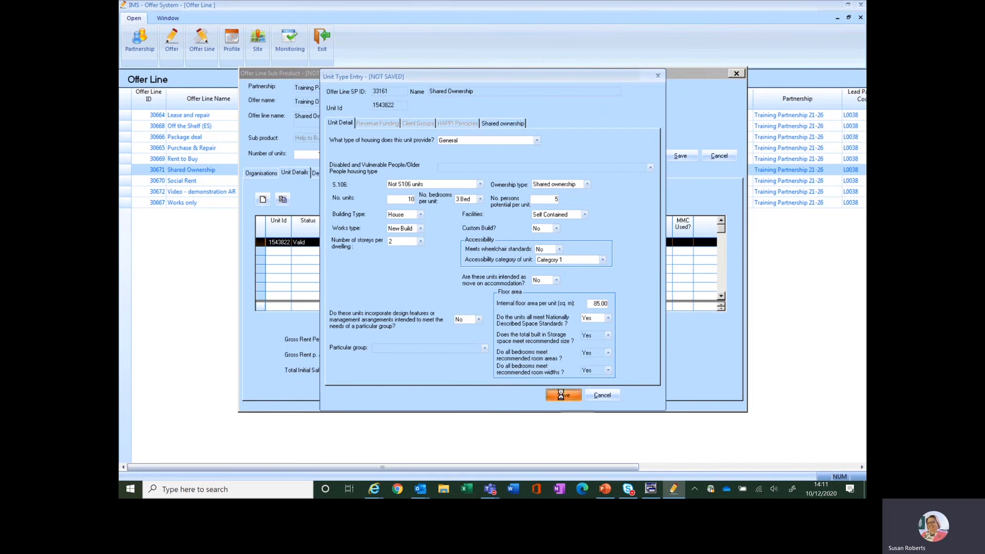
click(601, 395)
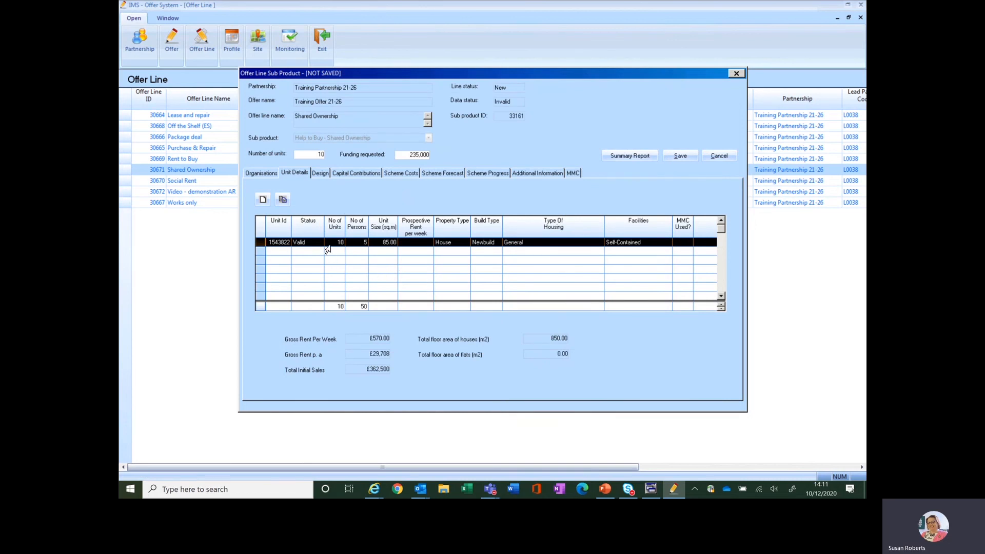
Step: Select the total initial sales income row in the sub product's capital contributions and try to save the sub product
click(350, 176)
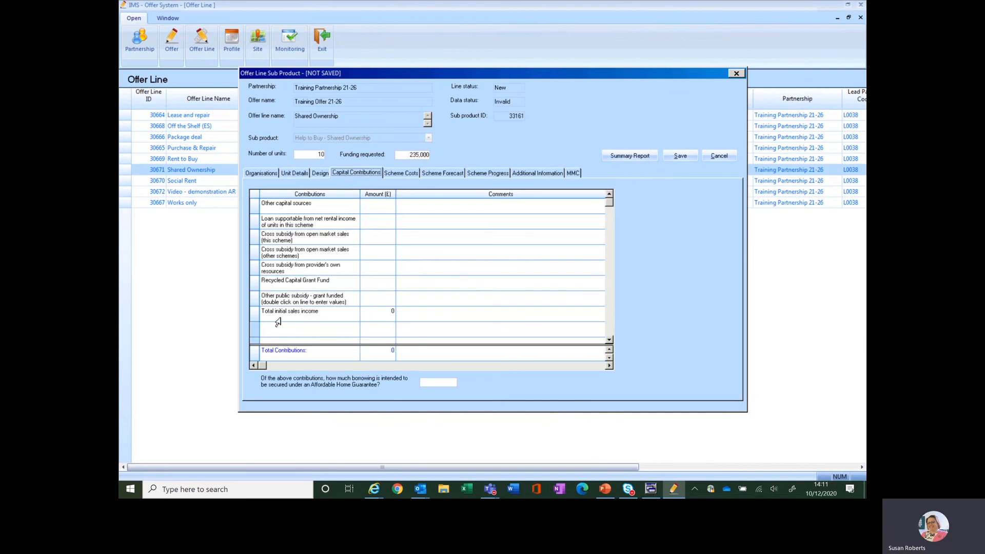
click(390, 312)
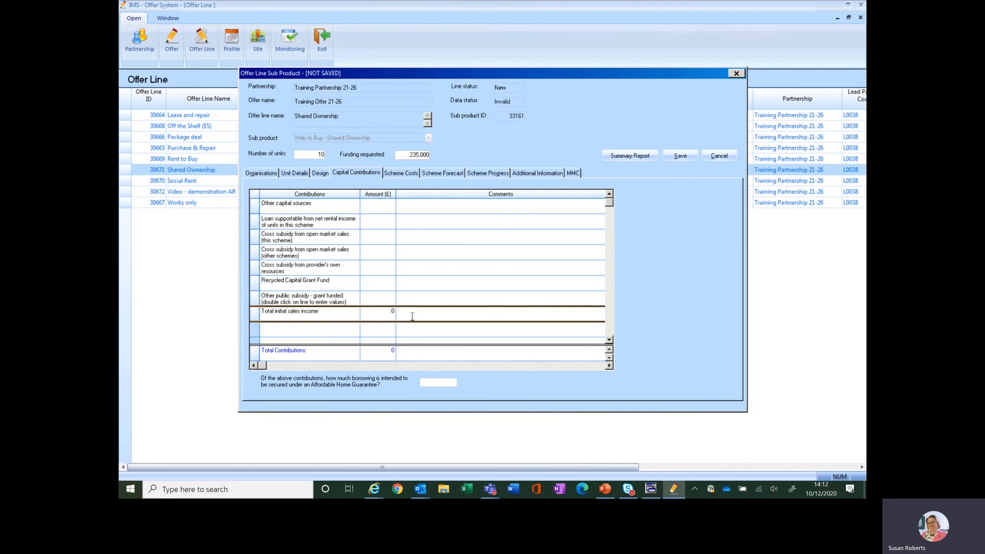
click(681, 156)
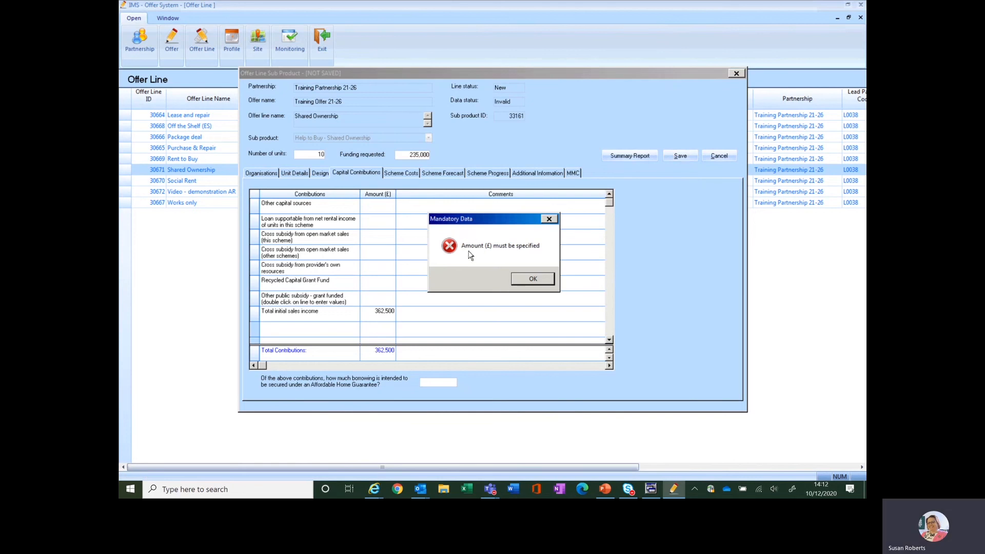
click(530, 284)
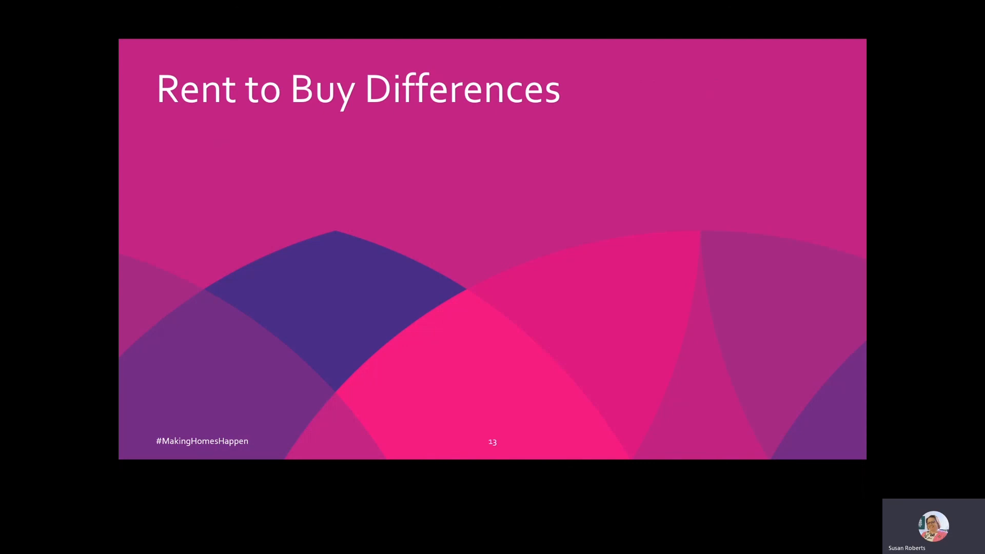
key(Right)
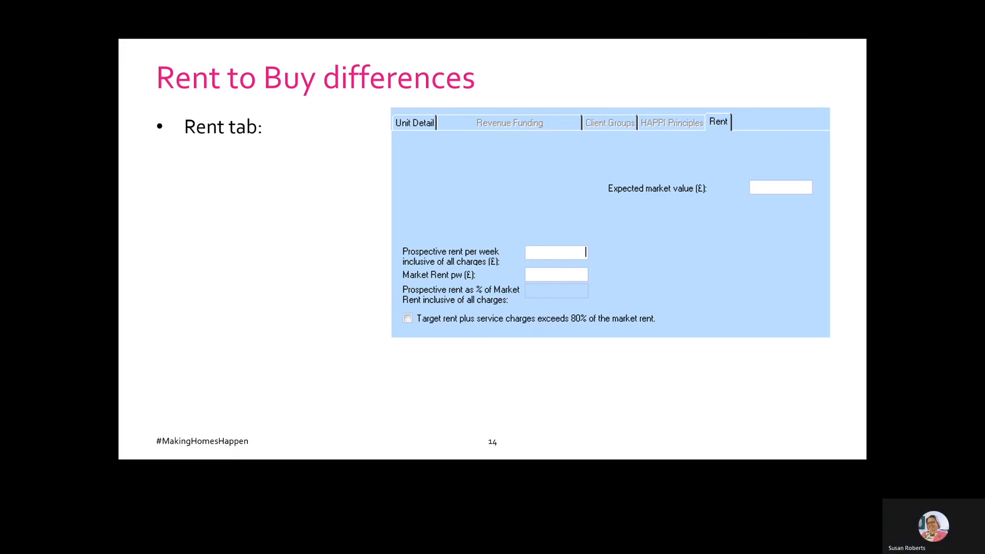
key(Right)
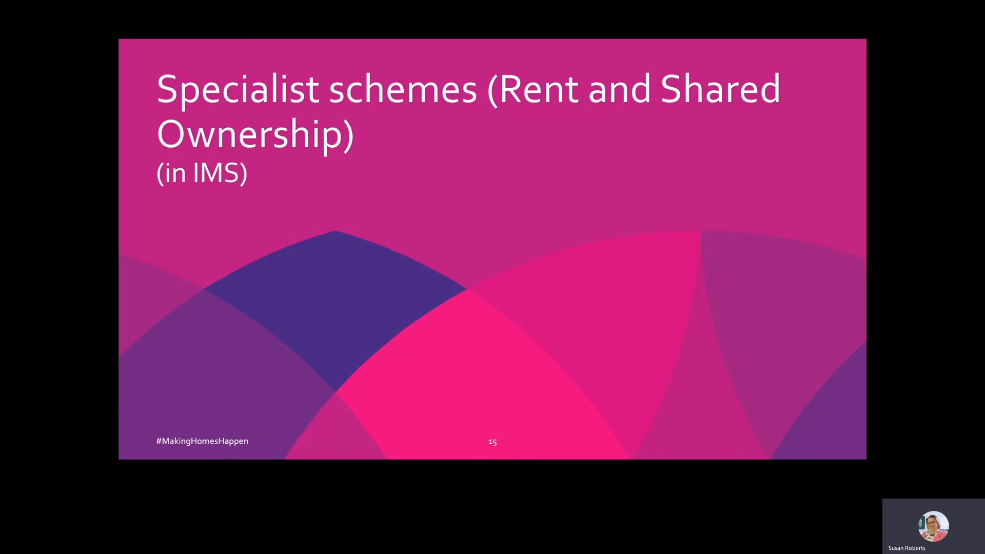
Step: Switch to the IMS Offer System and open the saved unit in the Video - demonstration AR line's Affordable Rent sub product
key(alt+Tab)
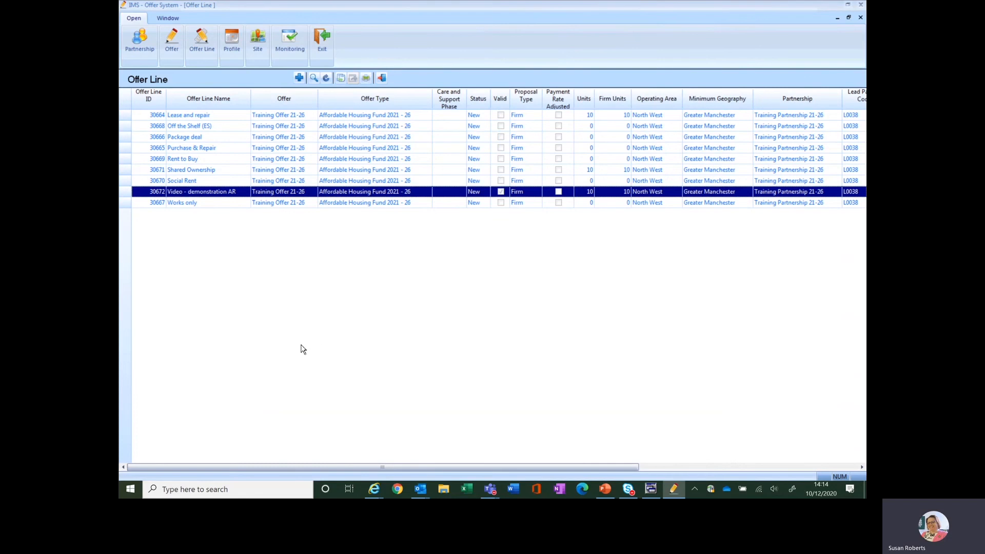
click(210, 193)
double_click(209, 194)
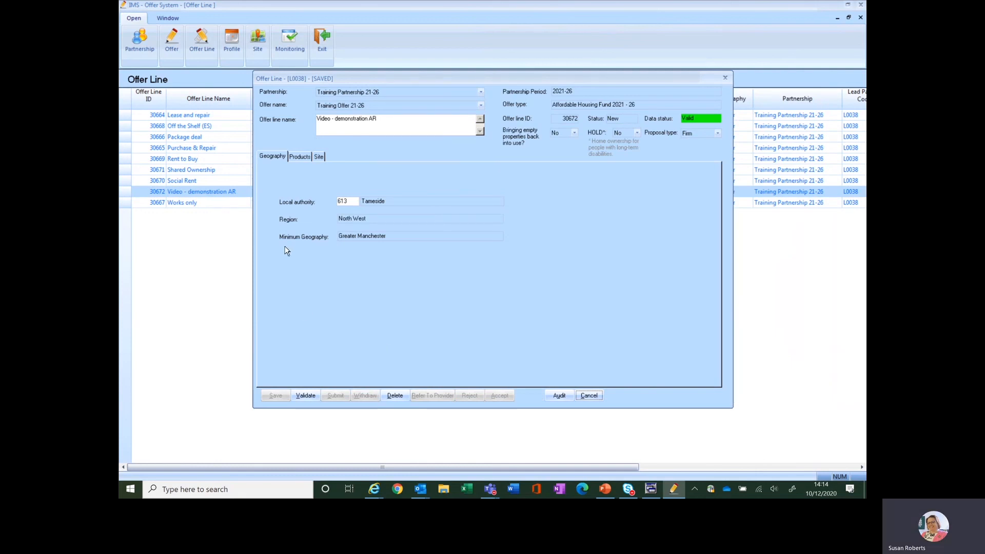
click(301, 158)
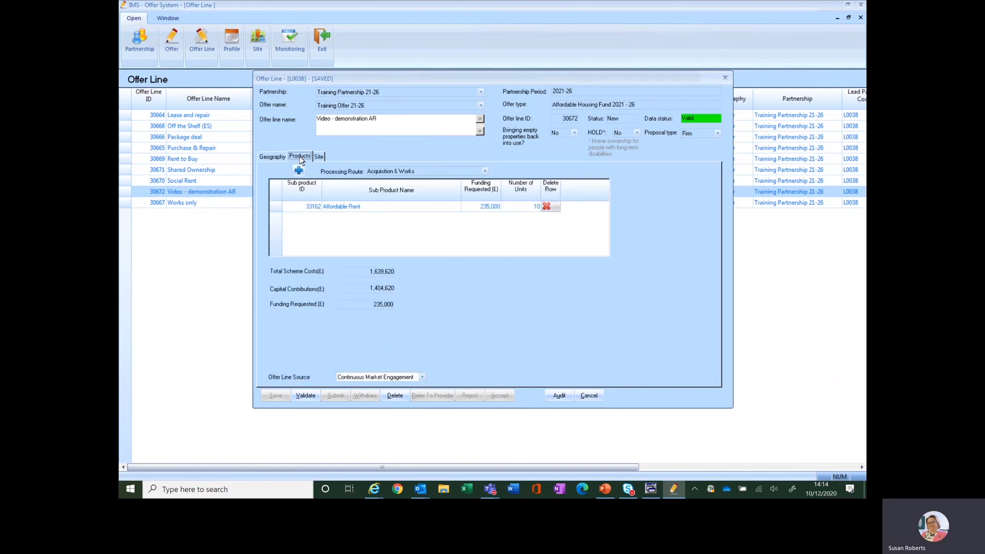
click(342, 207)
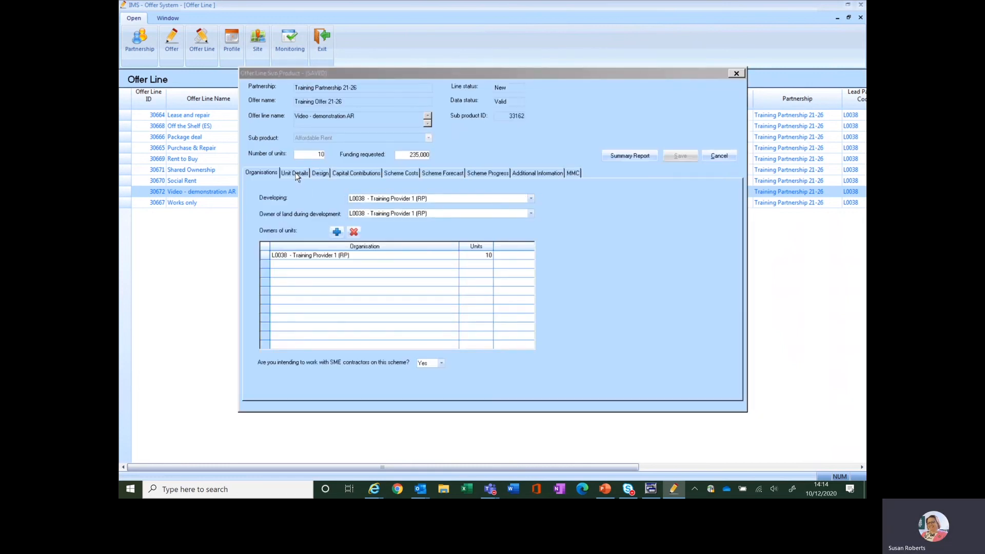
click(295, 174)
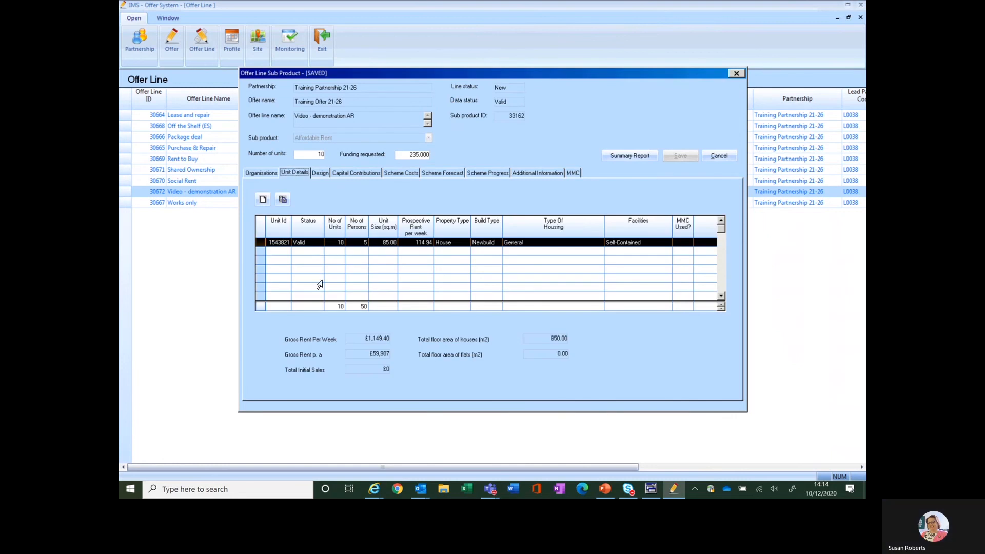
double_click(318, 245)
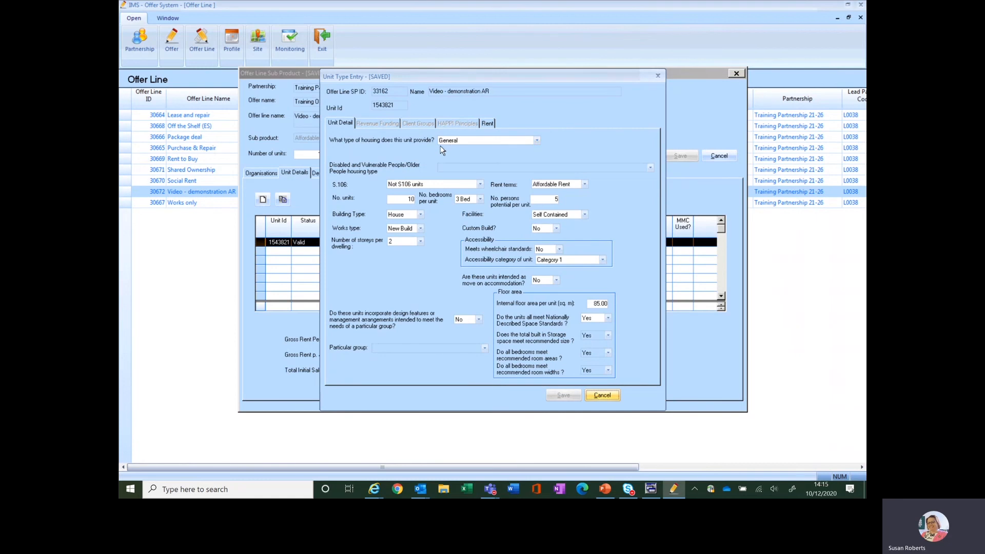
Step: Try Older People as the unit's housing type, with the subtype Housing for Older People with All Special Design Features
click(537, 143)
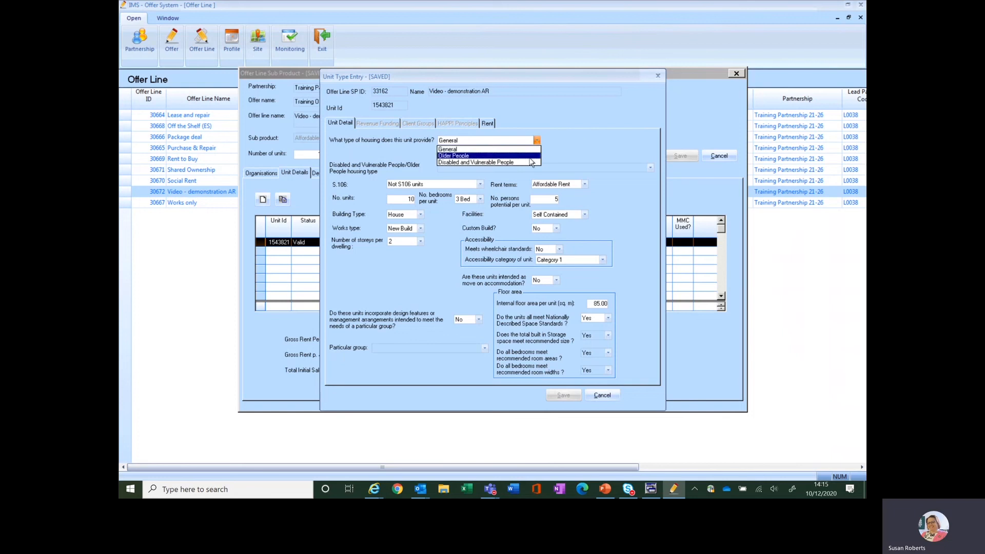
click(530, 157)
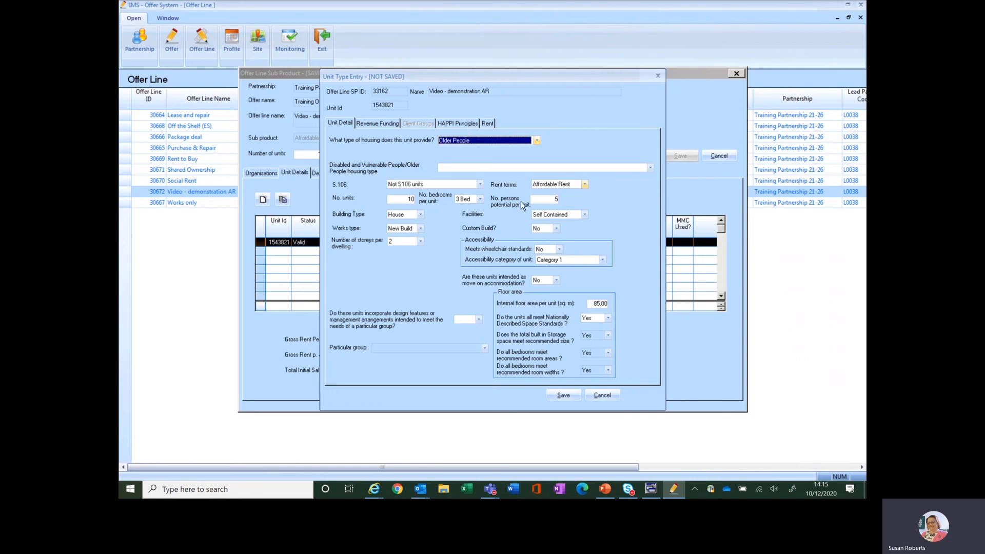
click(650, 168)
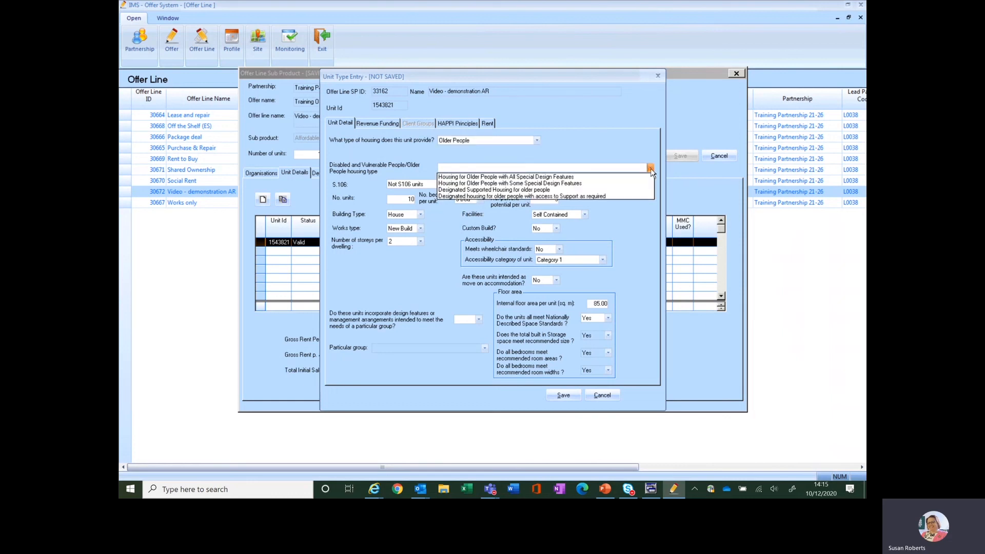
click(598, 176)
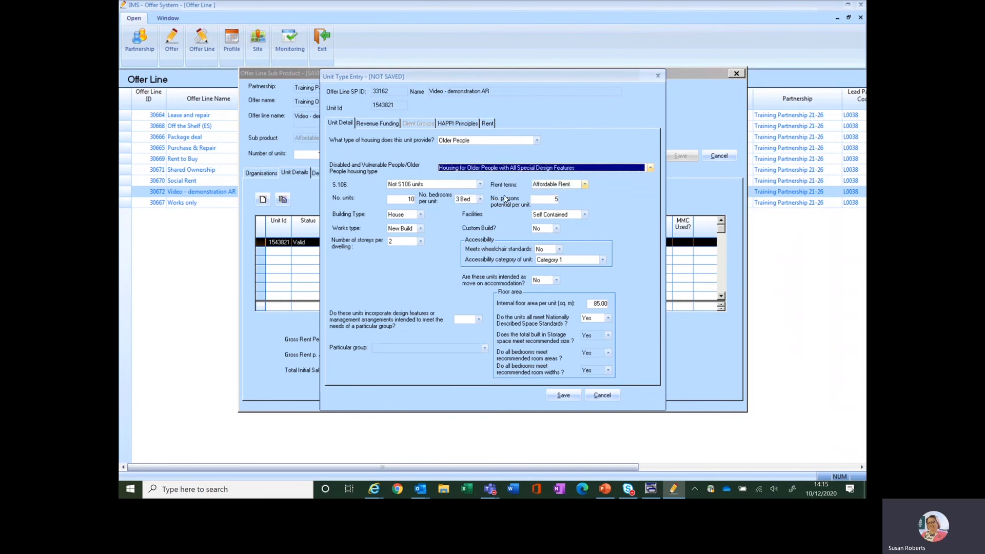
Step: Set the housing type to Disabled and Vulnerable People, with the subtype Purpose-designed supported housing for disabled and vulnerable people
click(536, 139)
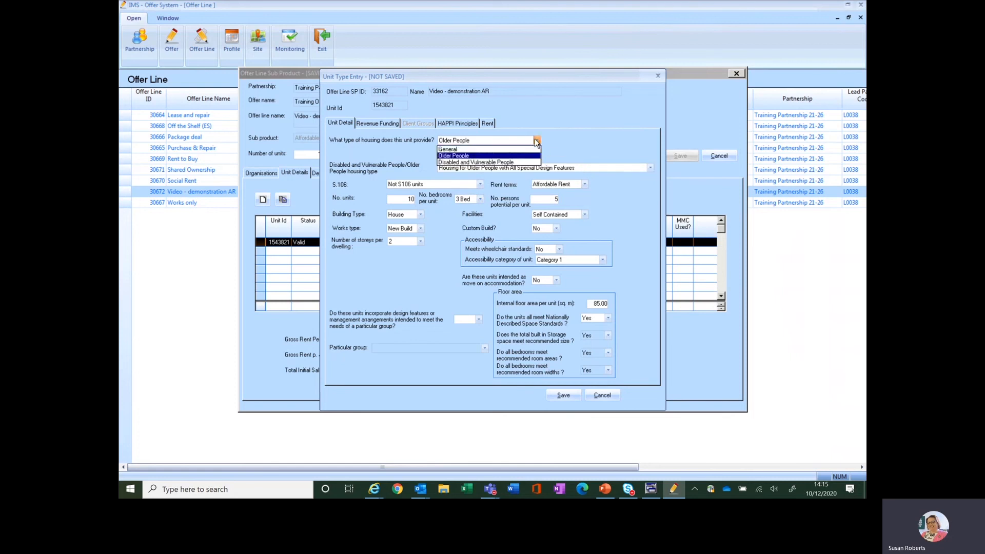
click(511, 162)
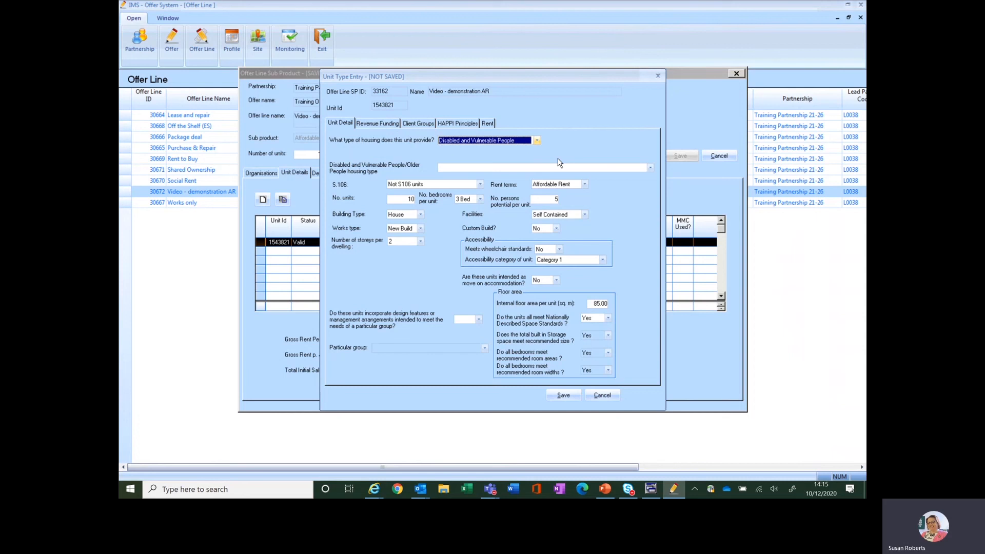
click(649, 169)
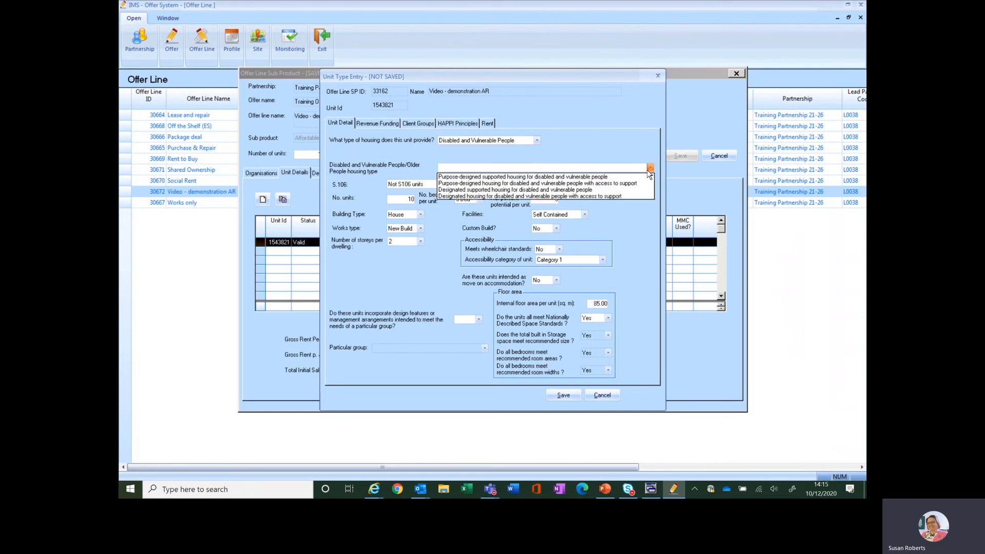
click(621, 178)
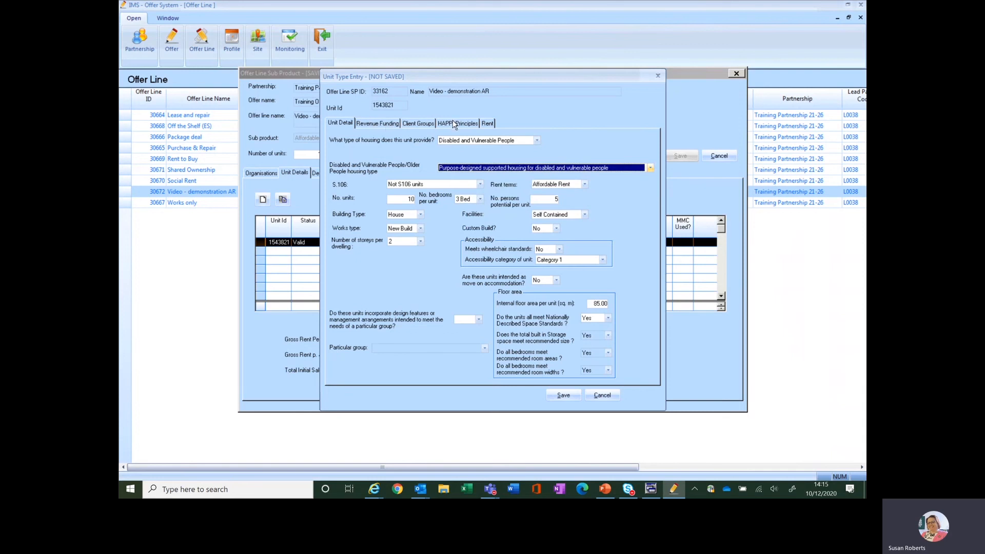
Step: Choose NHS England, Health and Well Being Board and Probation as revenue funding sources and Rough Sleepers as the client group
click(375, 123)
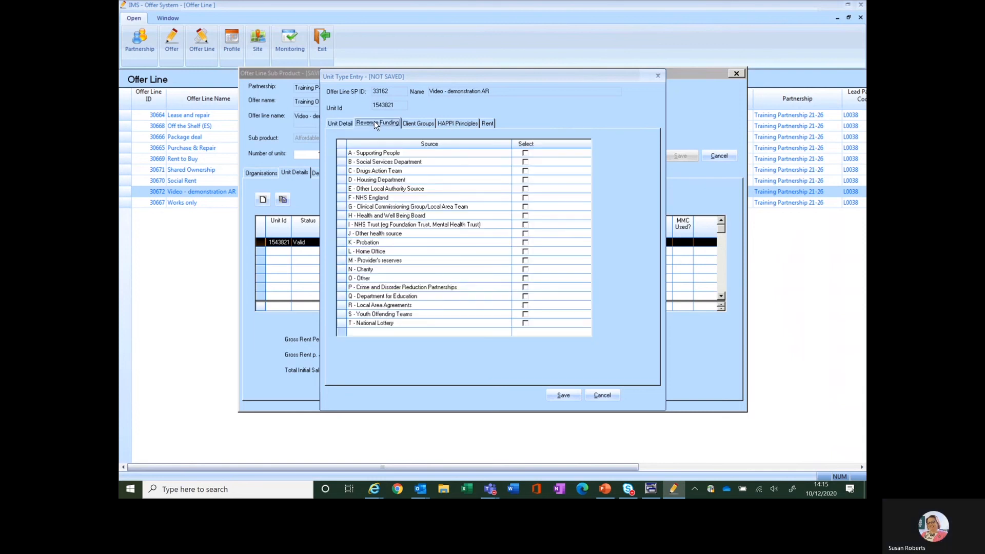
click(524, 199)
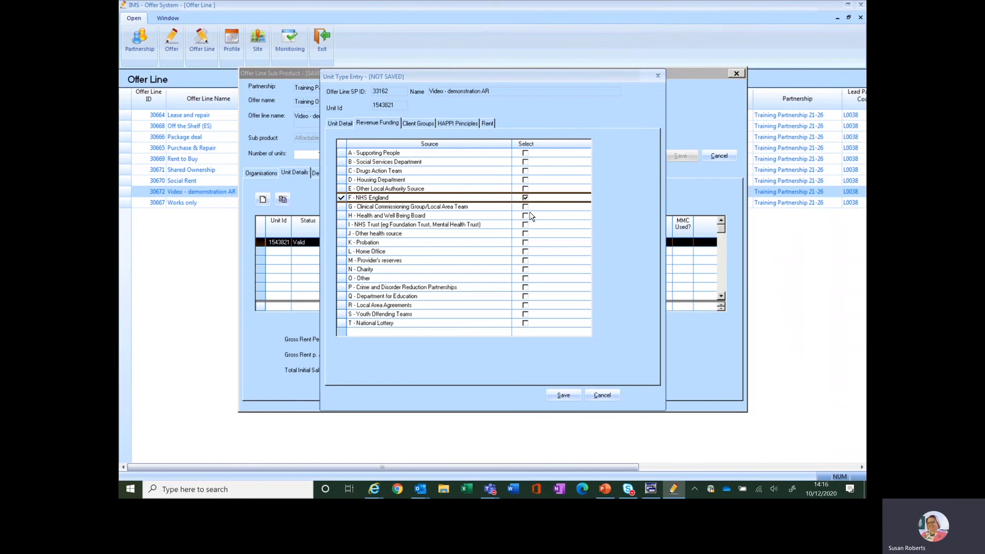
click(527, 217)
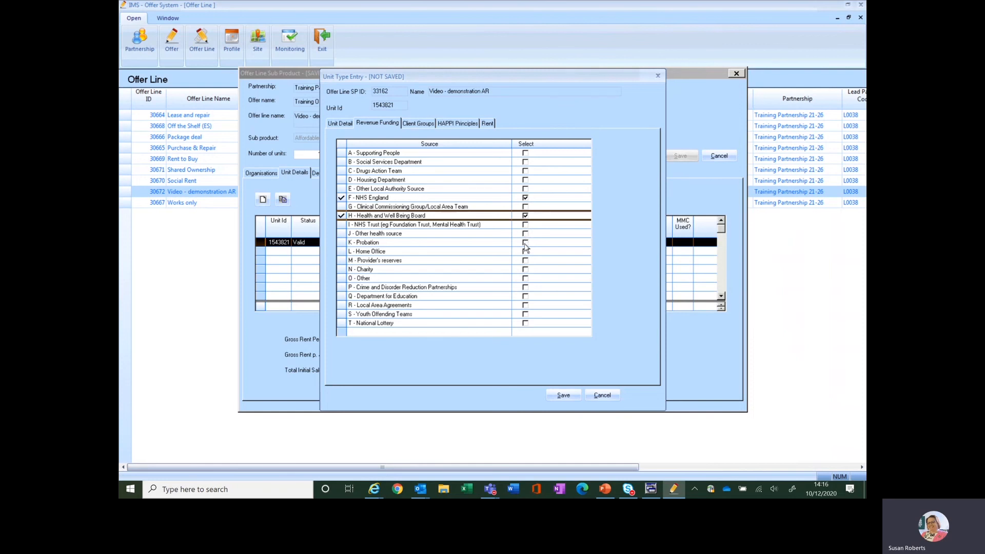
click(525, 243)
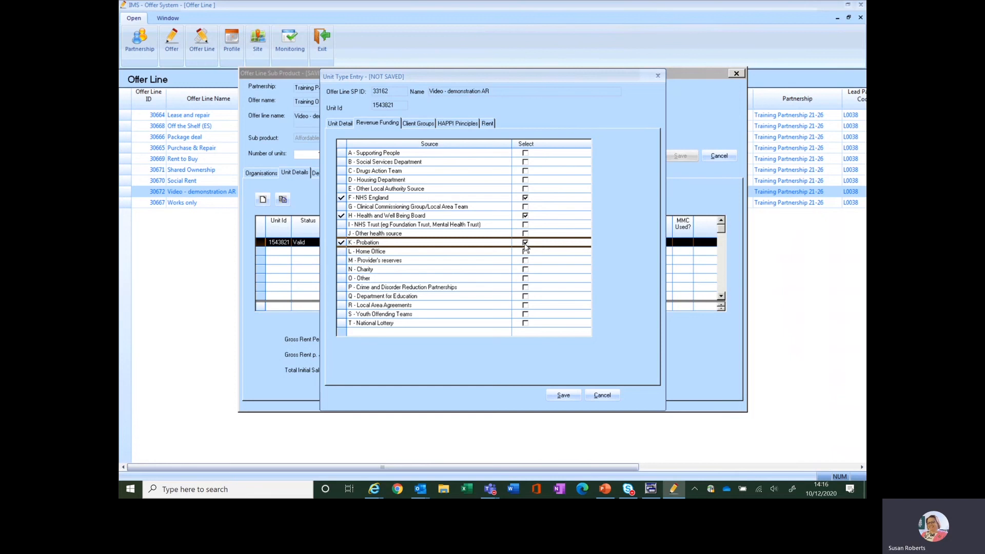
click(419, 122)
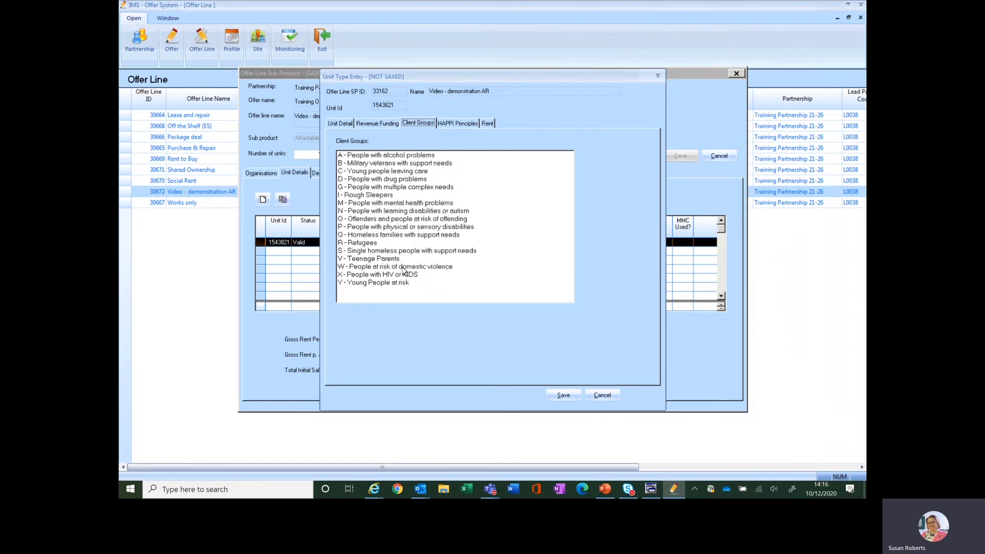
click(366, 196)
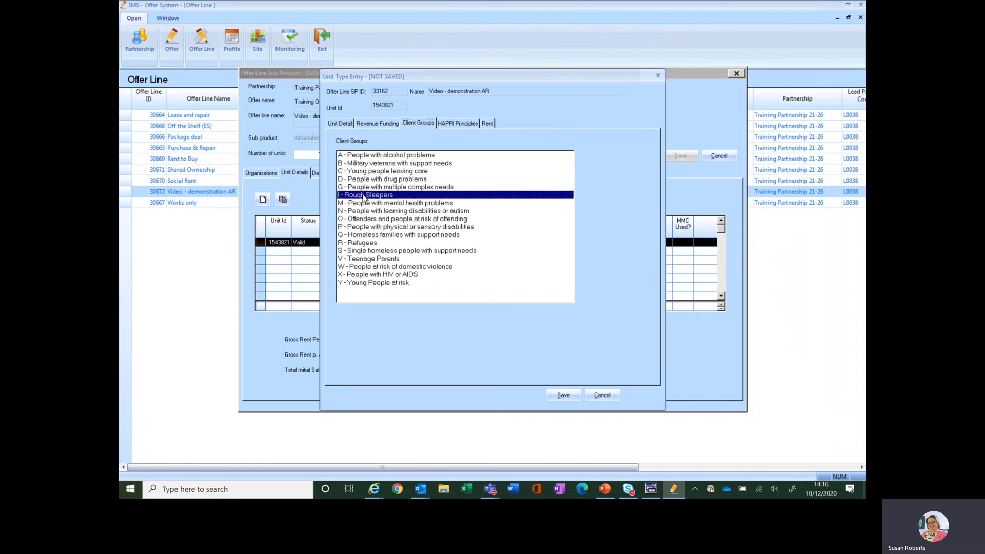
Step: Mark HAPPI principles A (Space and flexibility), D (Adaptability and 'care ready' design) and G (Plants, trees and the natural environment), and save and close the unit
click(453, 126)
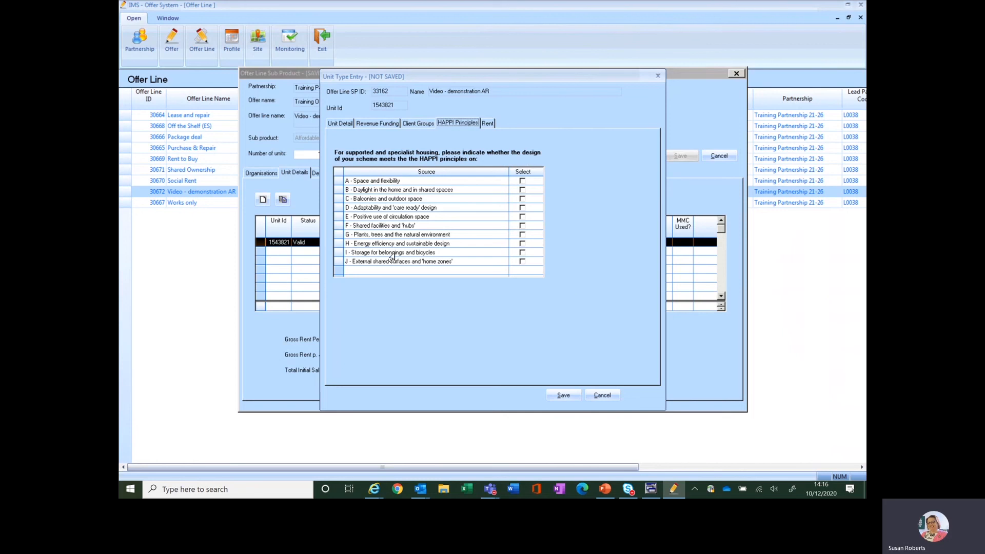
click(524, 183)
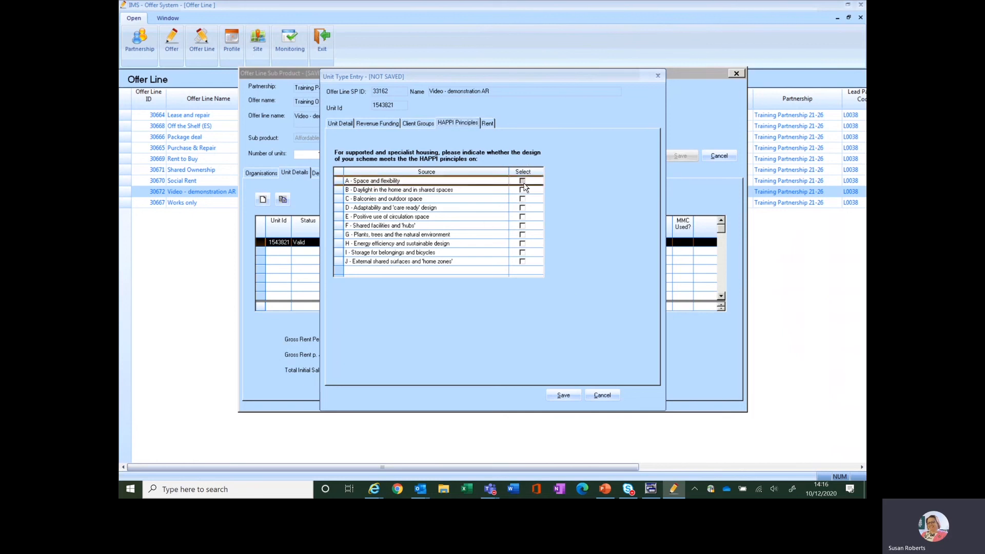
click(524, 183)
click(521, 208)
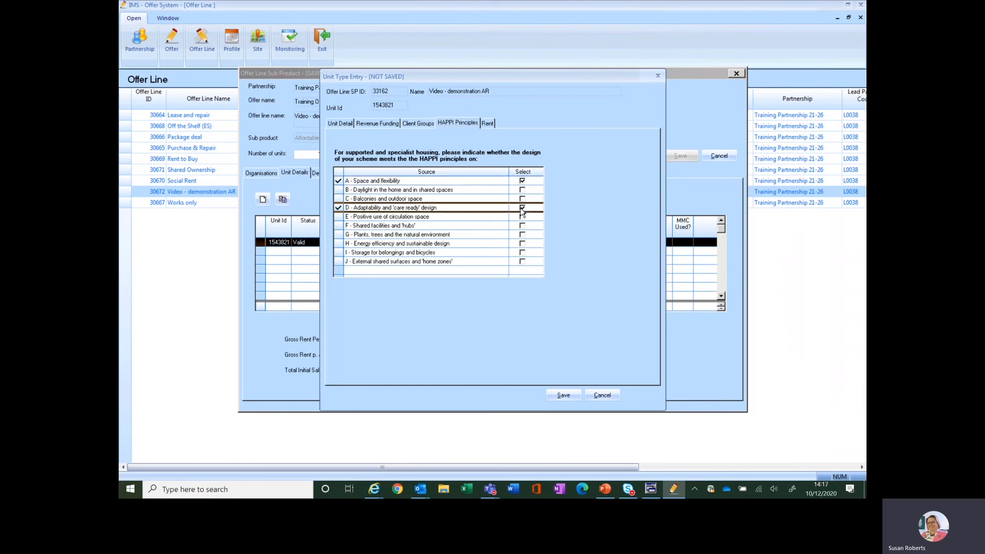
click(524, 235)
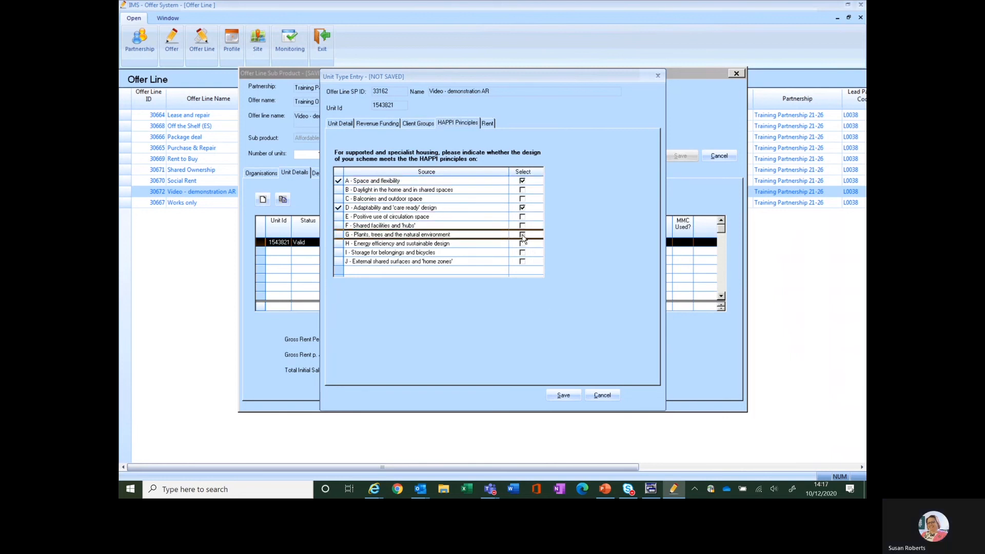
click(523, 235)
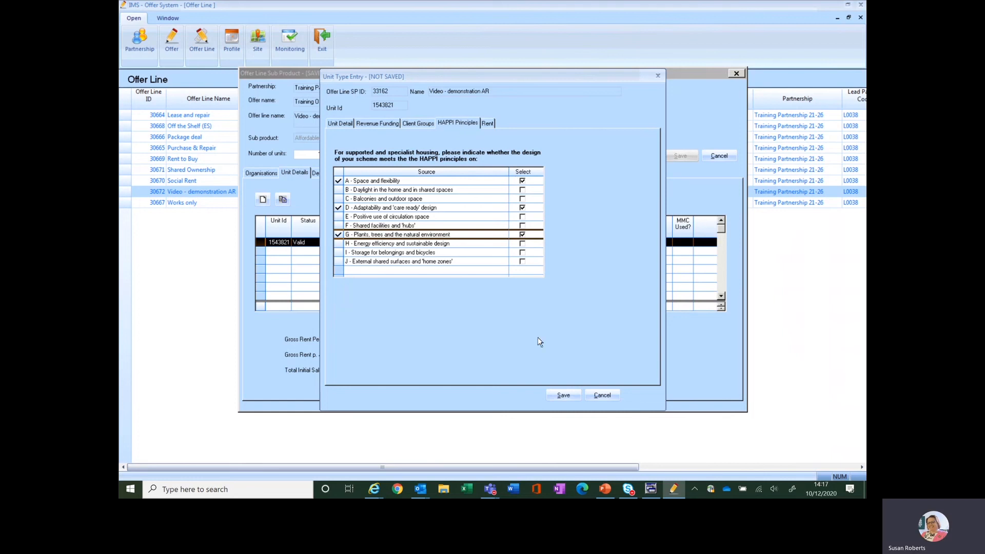
click(563, 395)
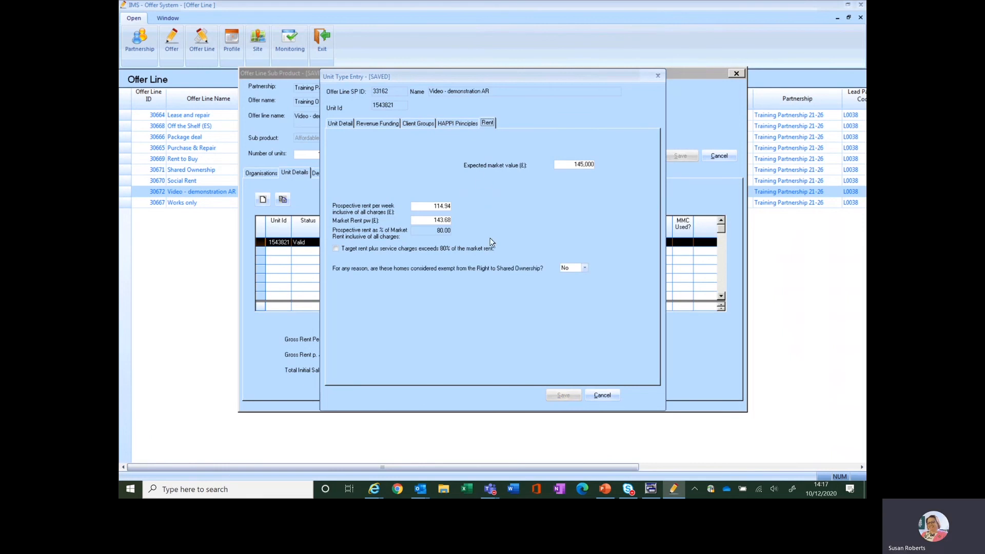
click(603, 395)
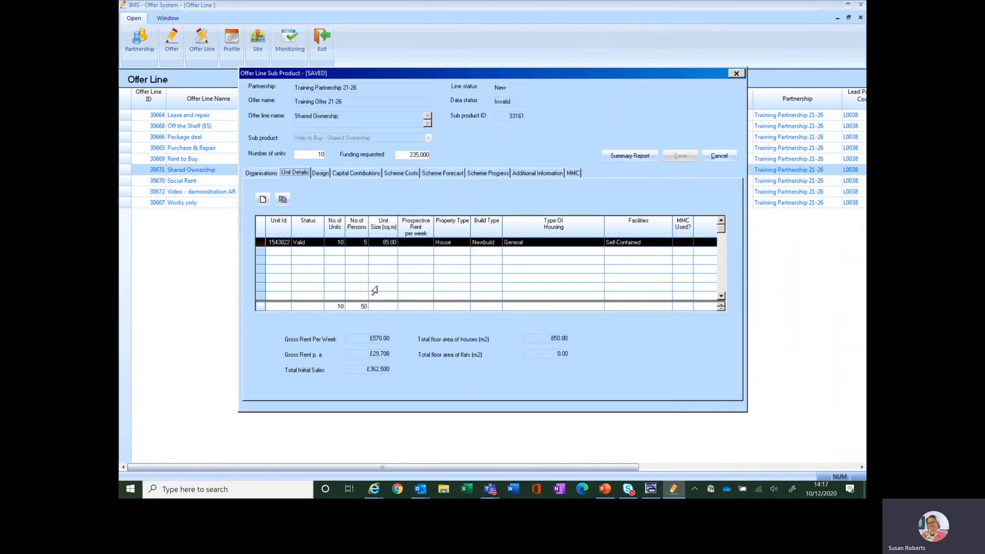
Step: Try Older People housing with the OPSO model set to No on the Shared Ownership unit, and switch its housing type to Disabled and Vulnerable People
double_click(318, 243)
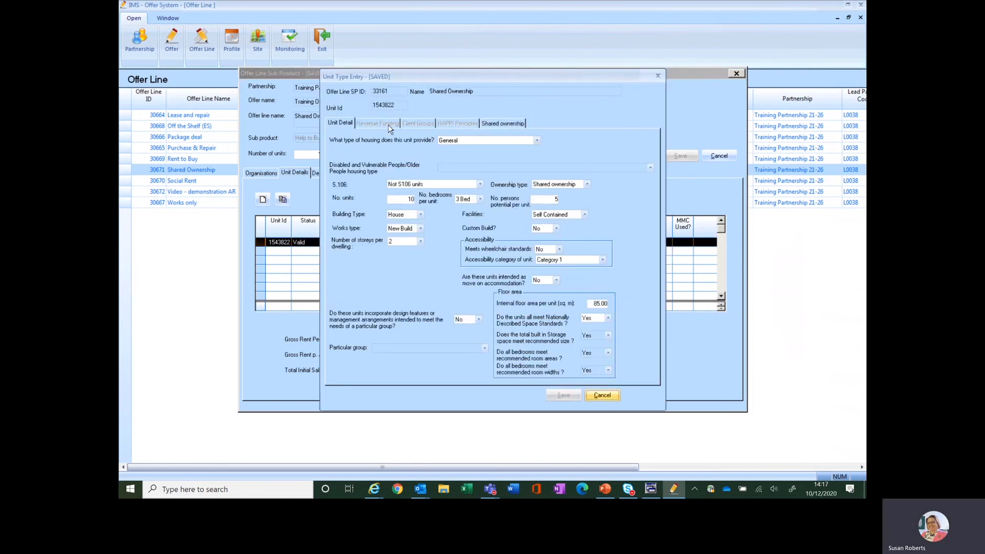
click(537, 142)
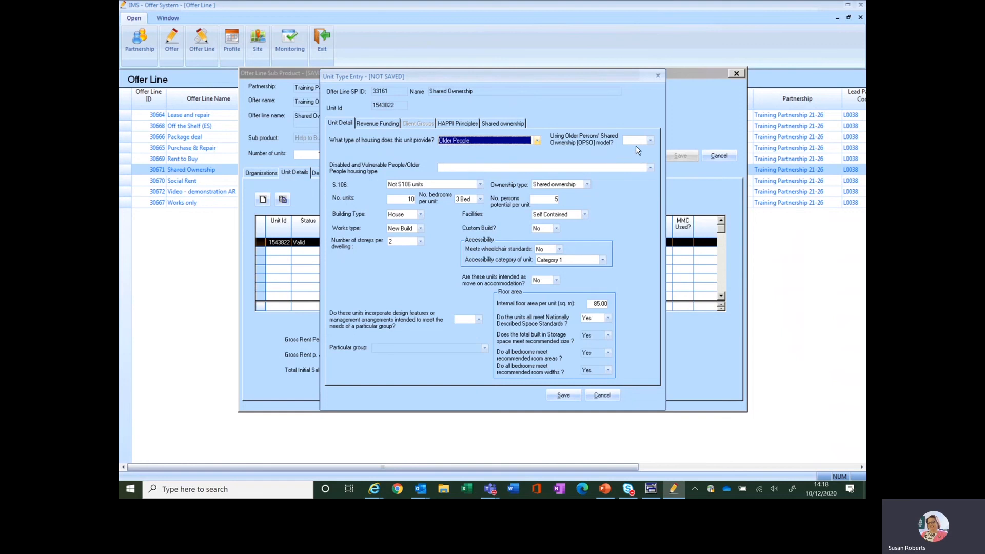
click(651, 141)
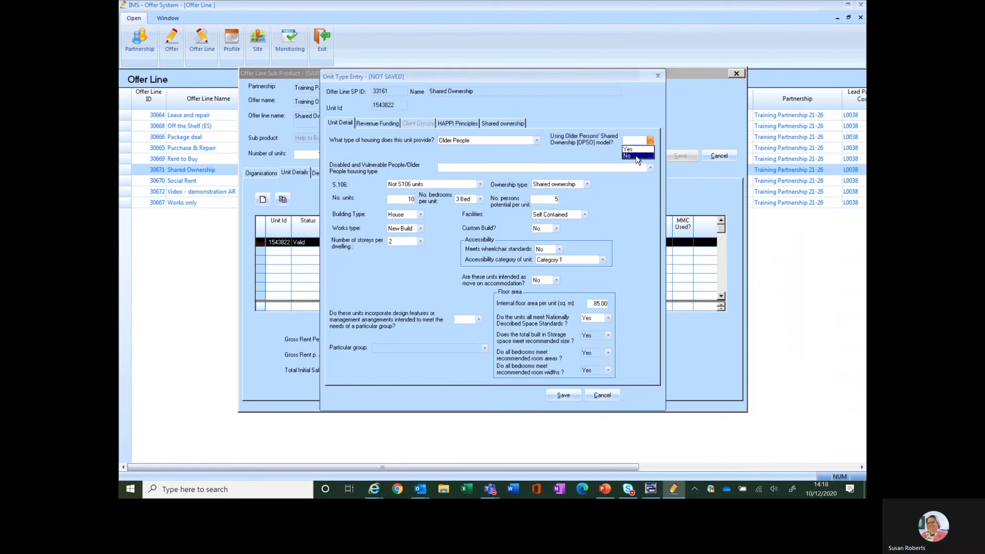
click(633, 156)
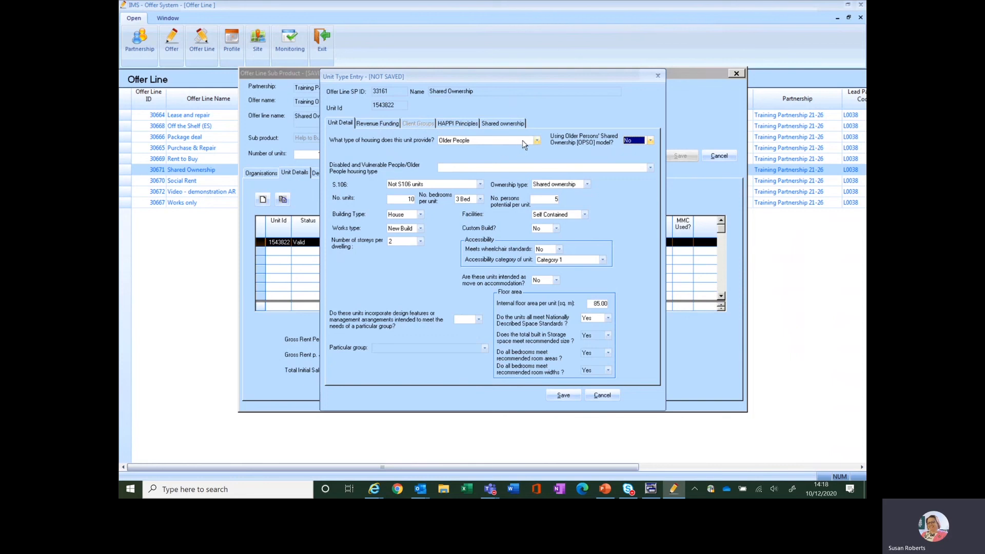
click(537, 140)
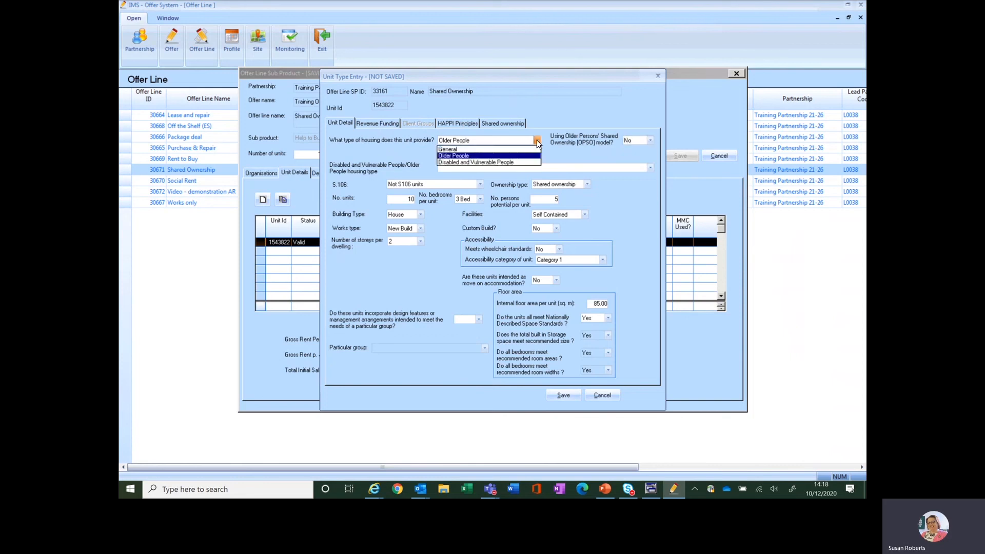
click(492, 163)
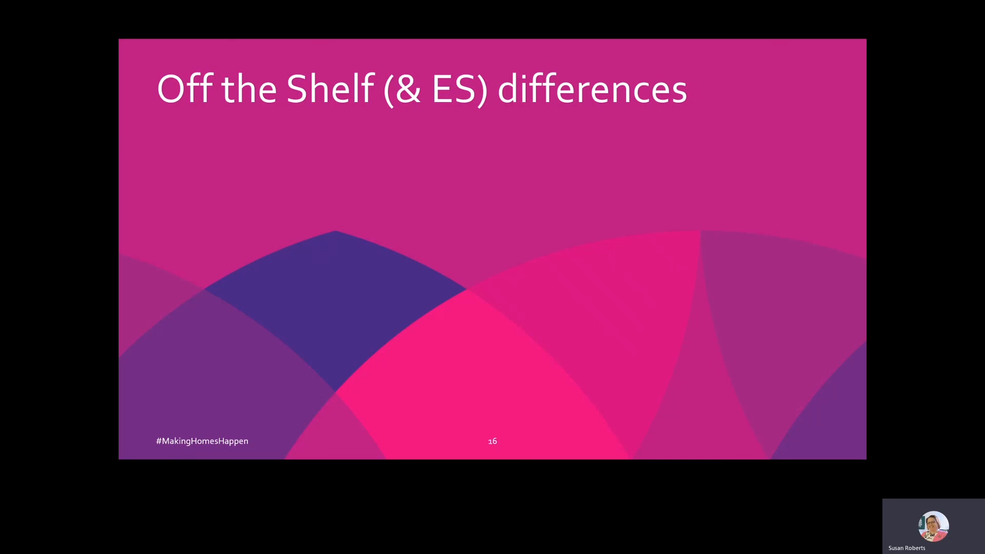
key(Right)
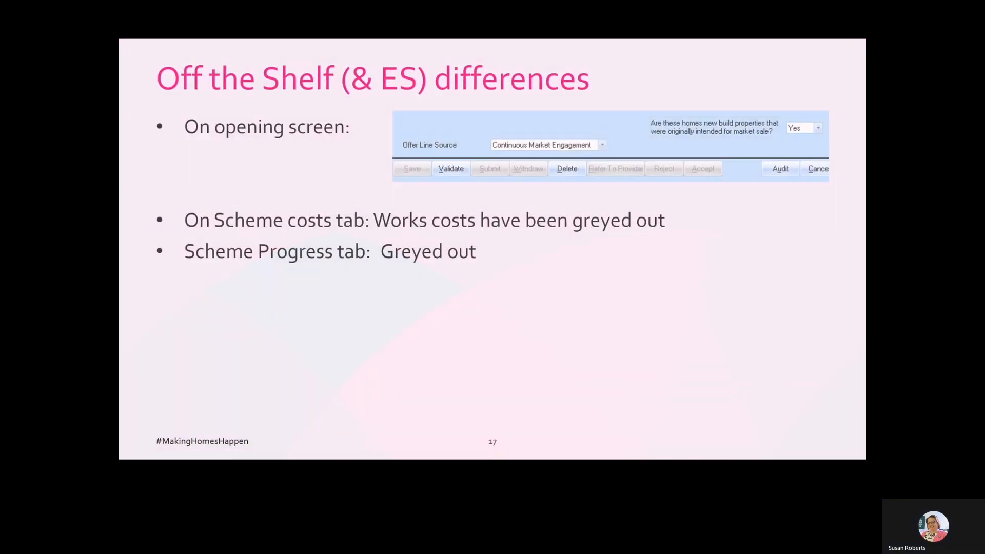
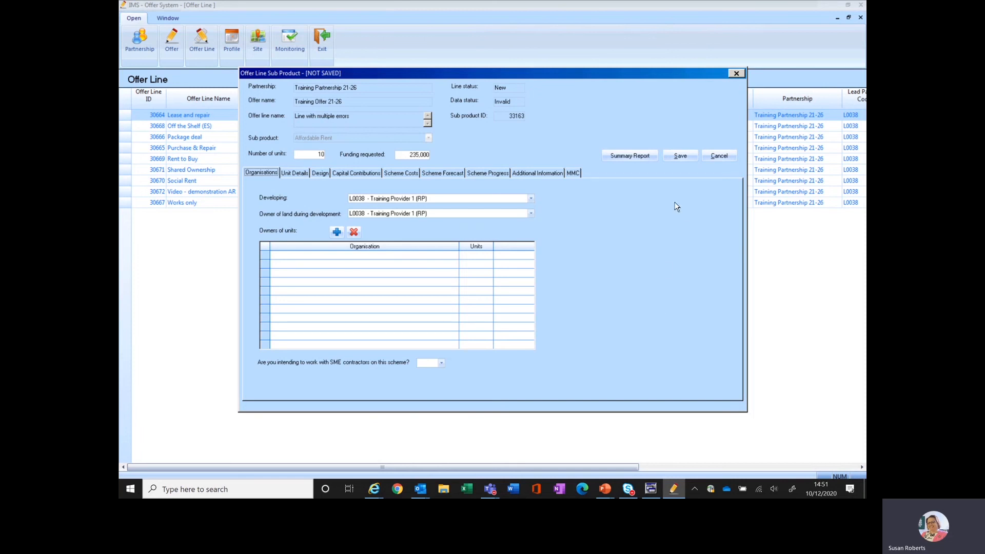
Step: Add Training Provider 1 (RP) as owner of 10 units on the 'Line with multiple errors' sub product and try to save it
click(681, 156)
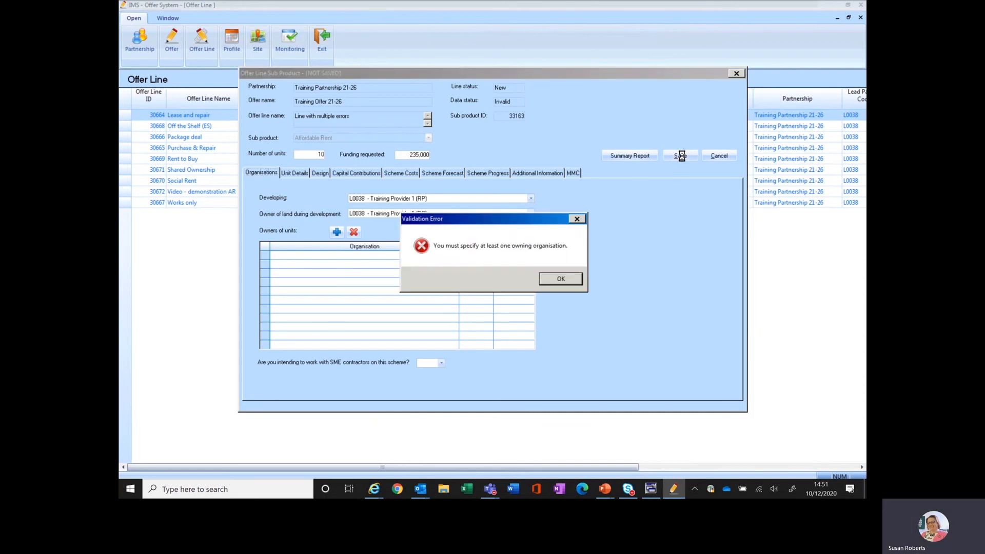
click(560, 279)
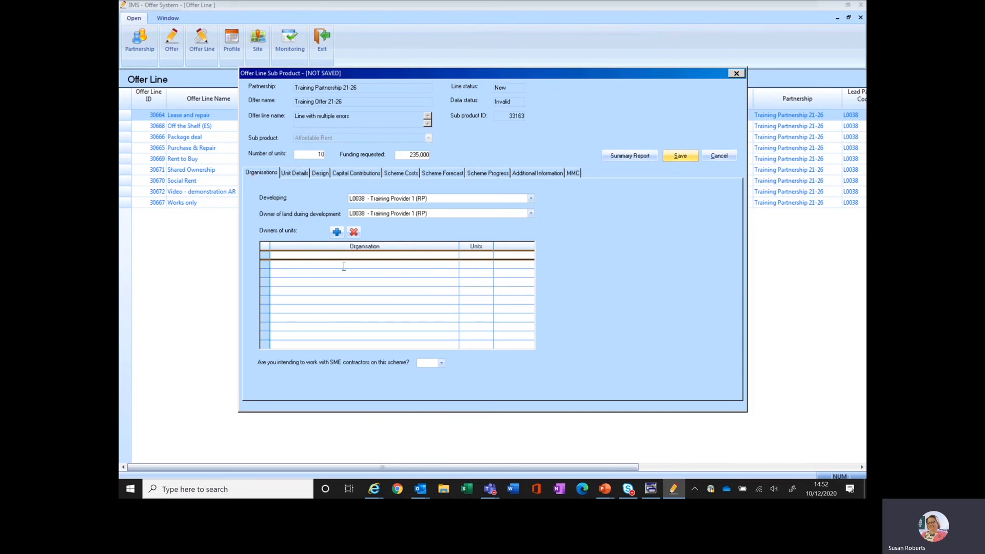
click(337, 232)
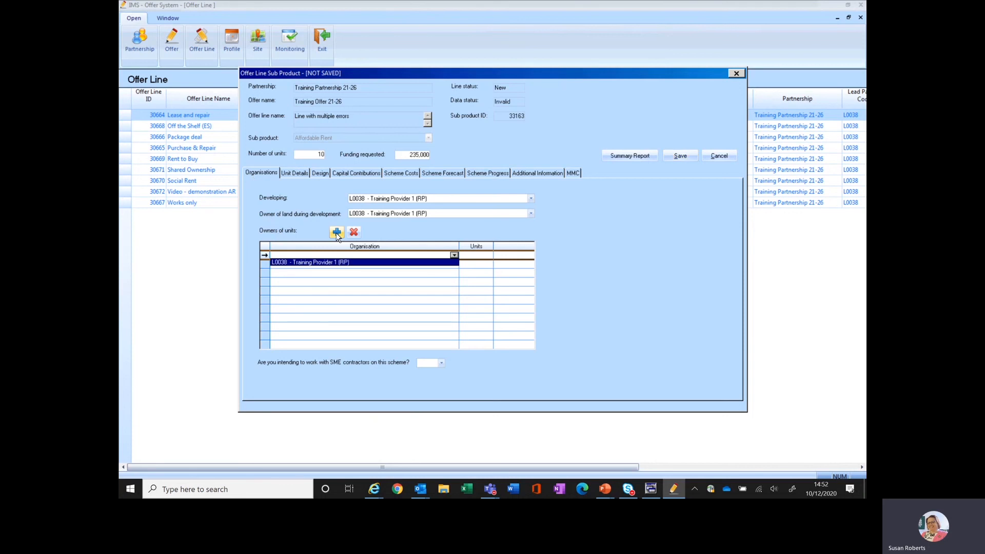
click(325, 262)
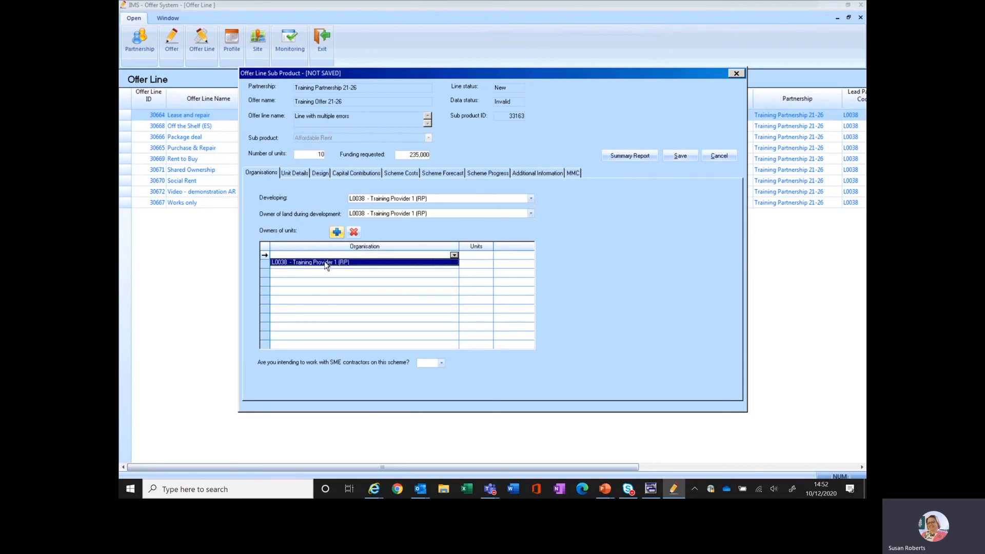
click(682, 156)
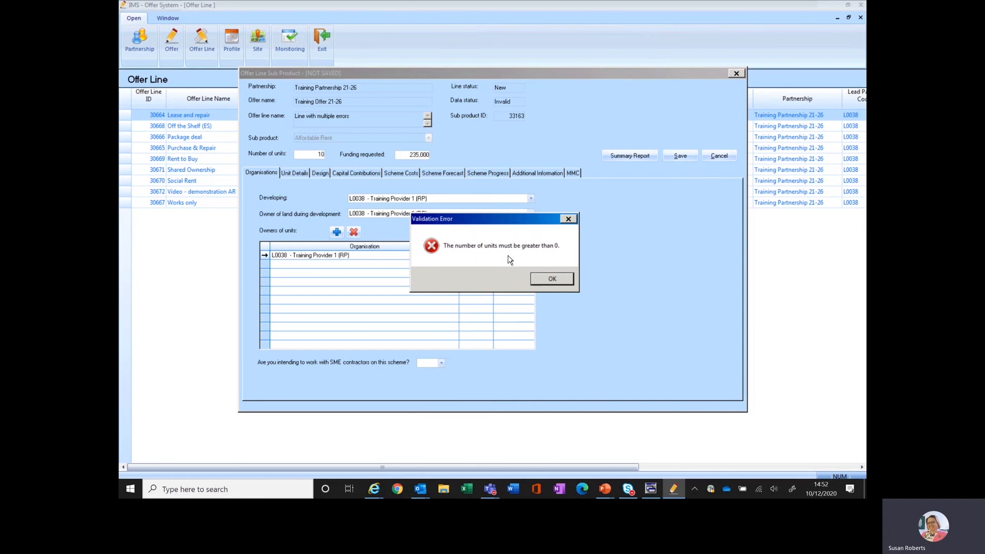
click(558, 281)
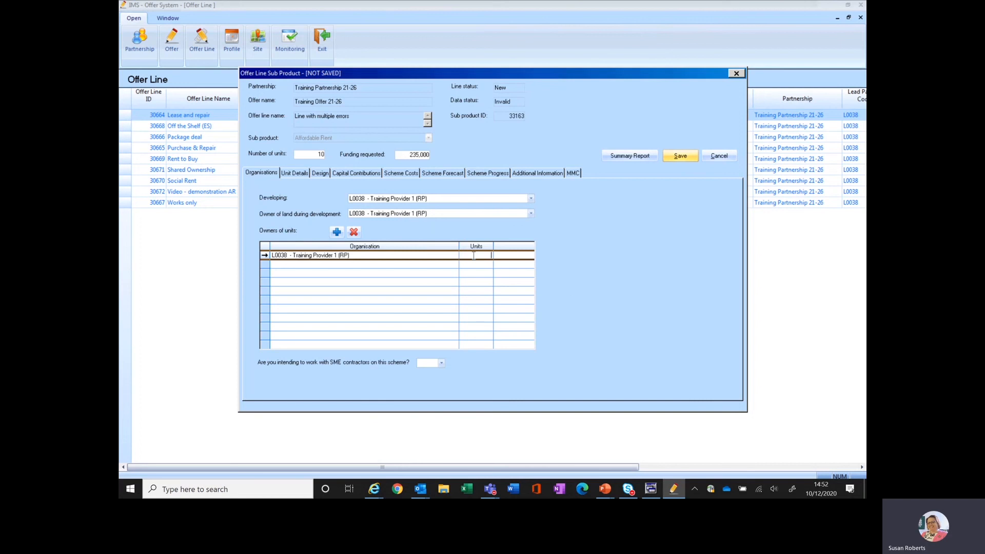
text(10)
click(680, 155)
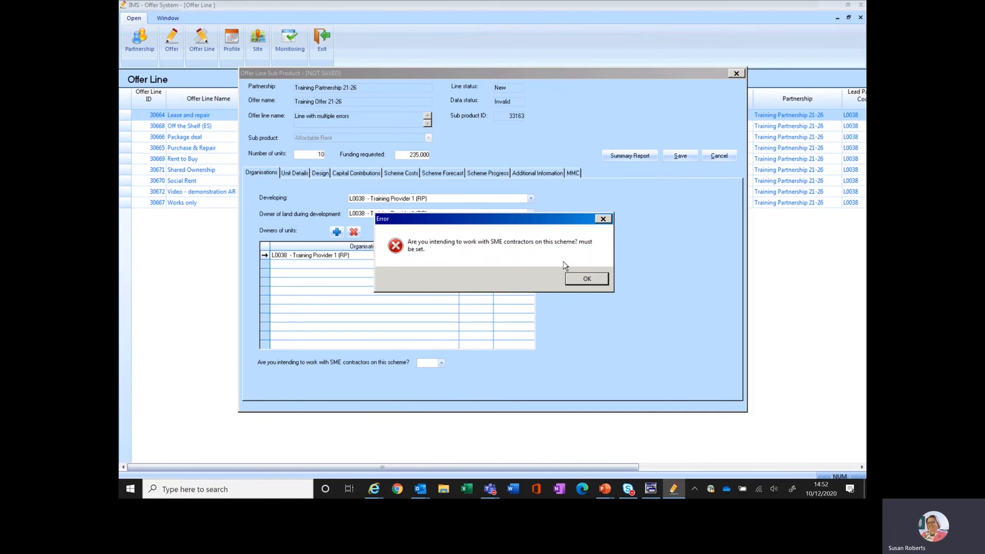
click(586, 281)
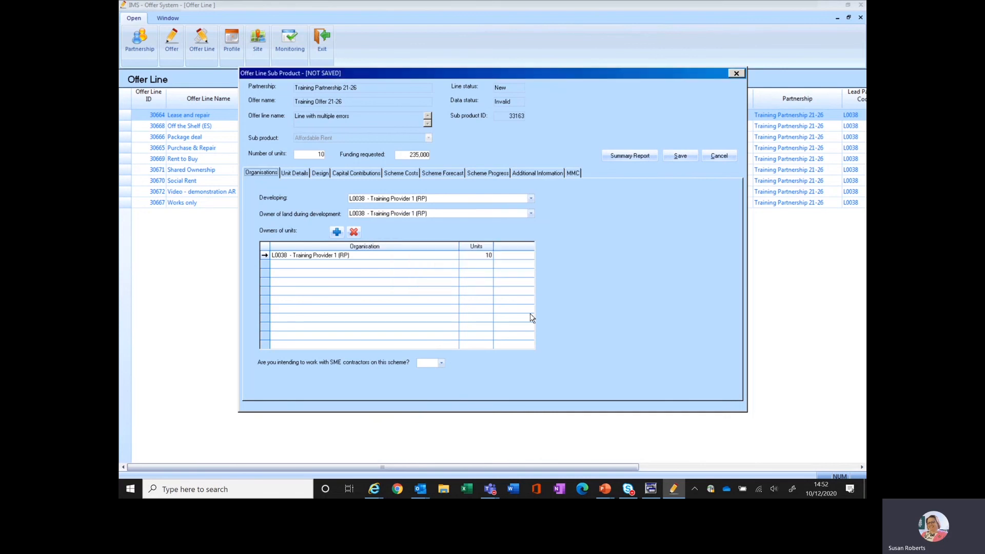
Step: Answer No to working with SME contractors on the scheme and try to save the sub product
click(440, 363)
click(680, 155)
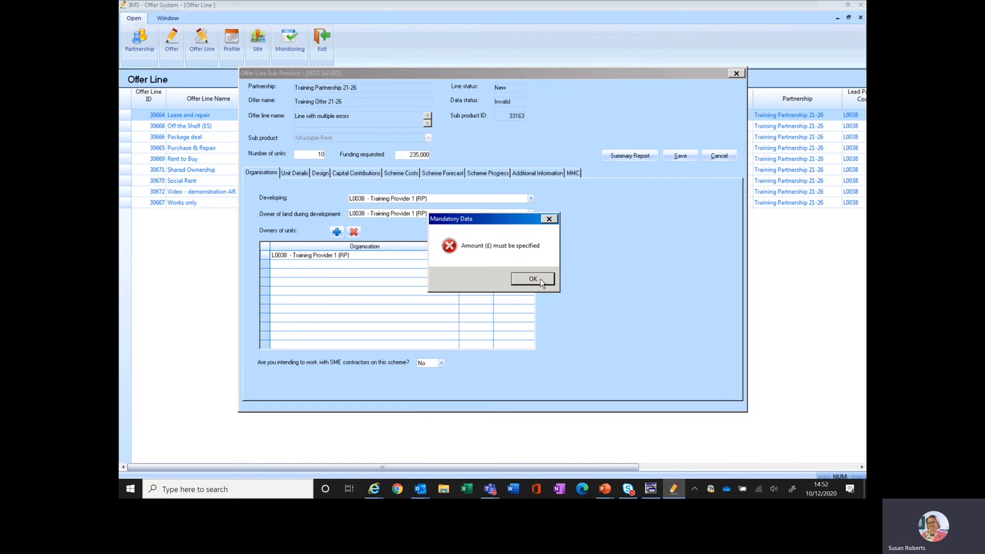
click(533, 279)
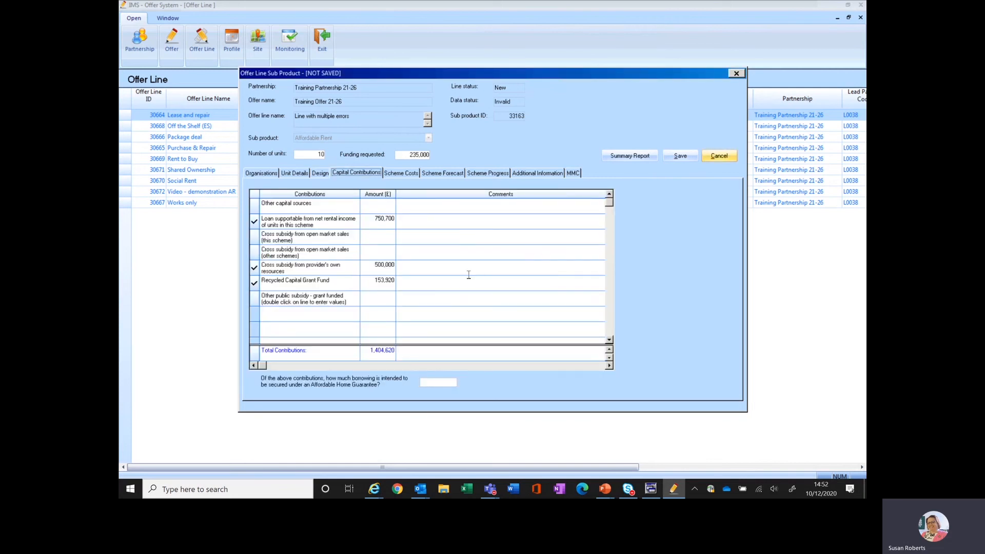
Step: Set other capital sources and both open market sales cross subsidies to 0 in the capital contributions, and try to save
click(384, 207)
text(0)
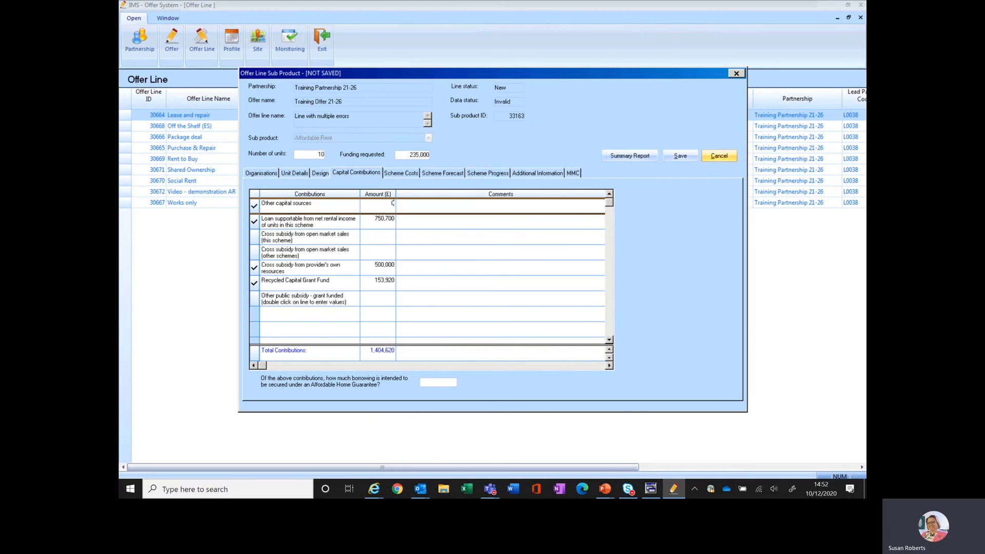
click(387, 235)
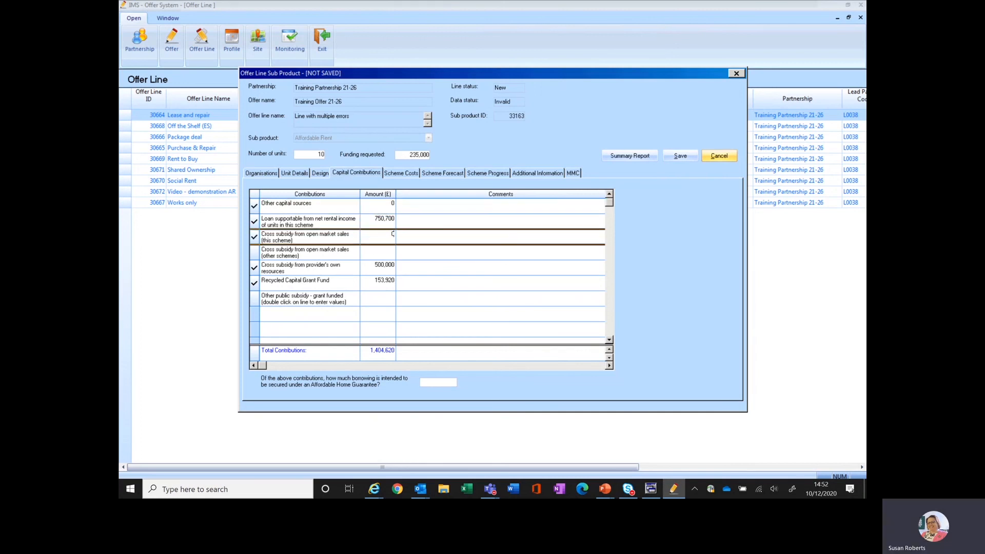
text(0)
click(385, 254)
text(0)
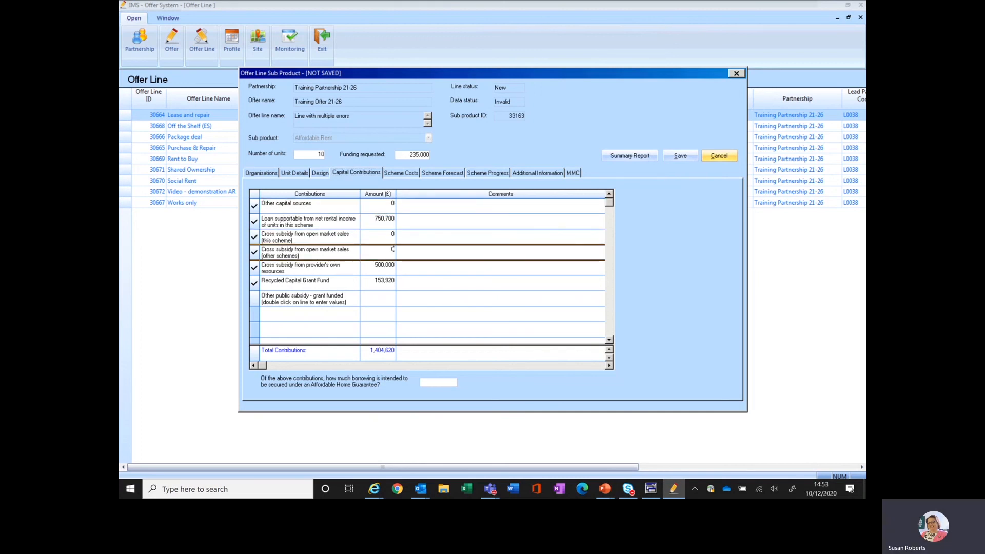
click(376, 301)
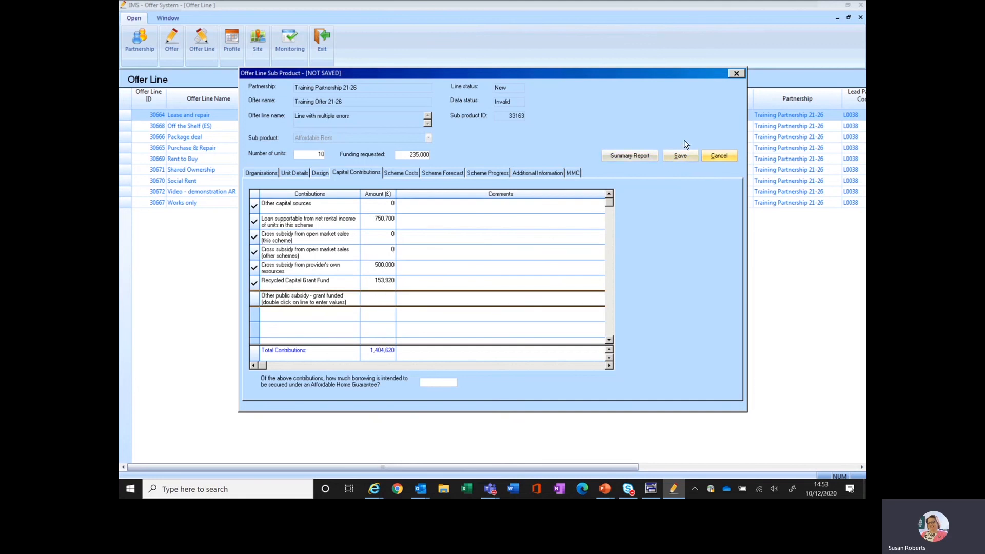
click(680, 156)
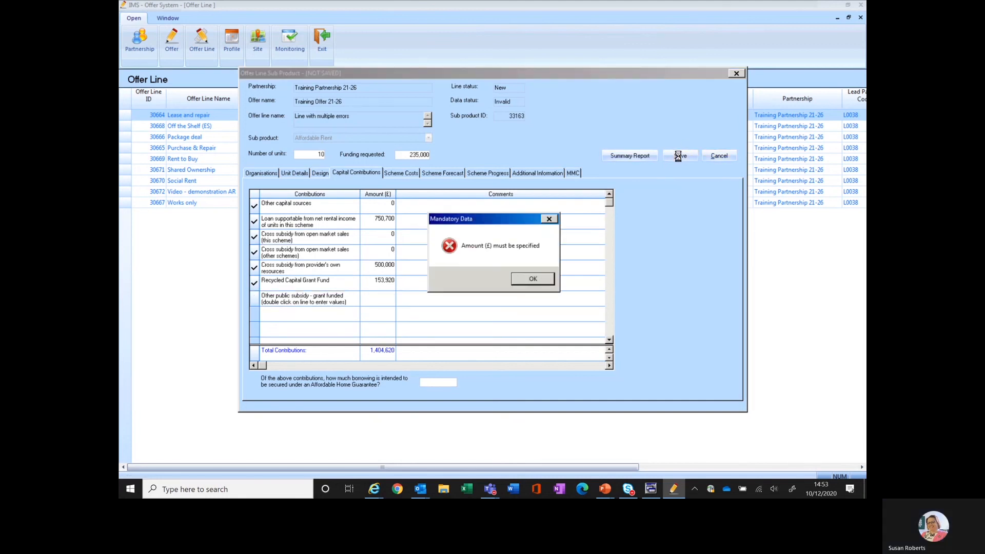
click(532, 279)
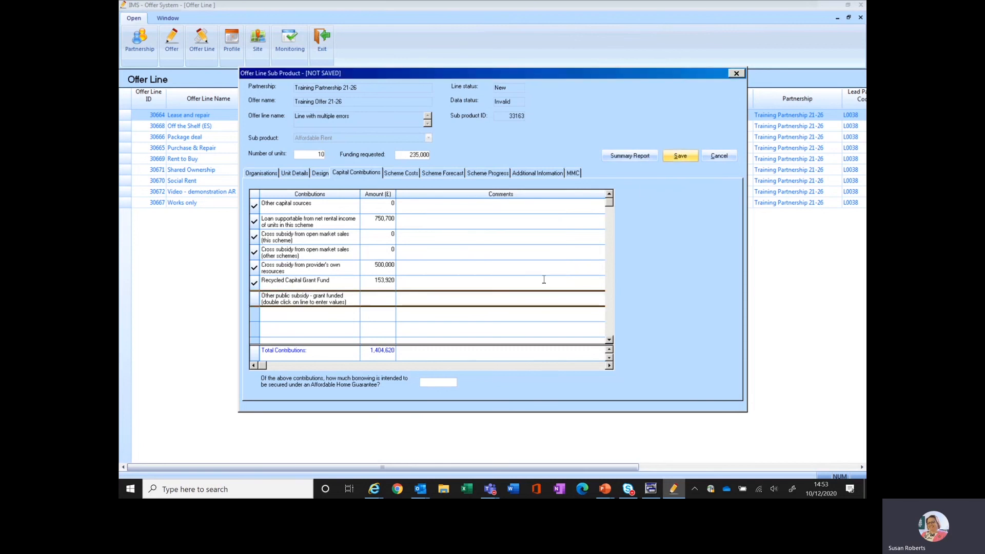
Step: Save the grant-funded other public subsidy breakdown with every amount at 0, and try to save the sub product
double_click(290, 303)
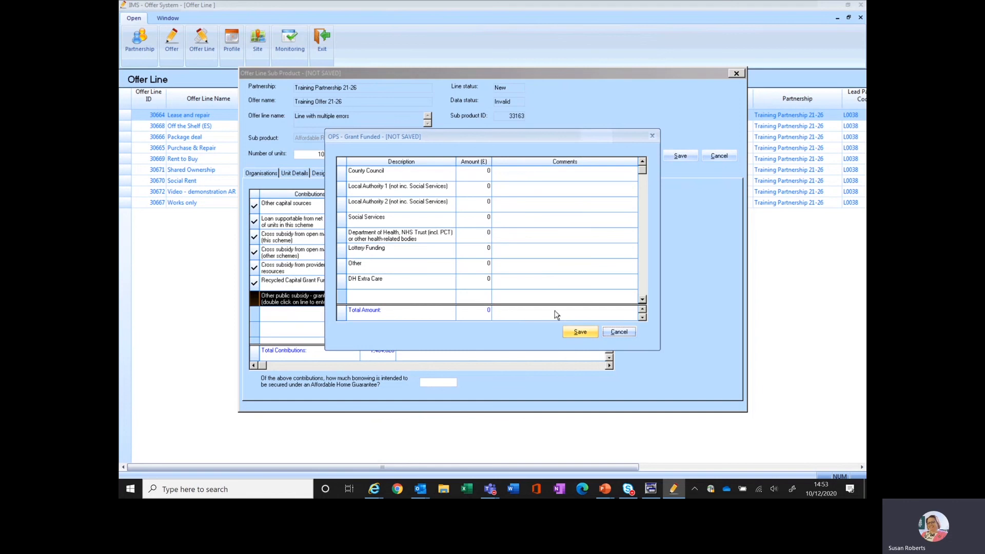
click(579, 332)
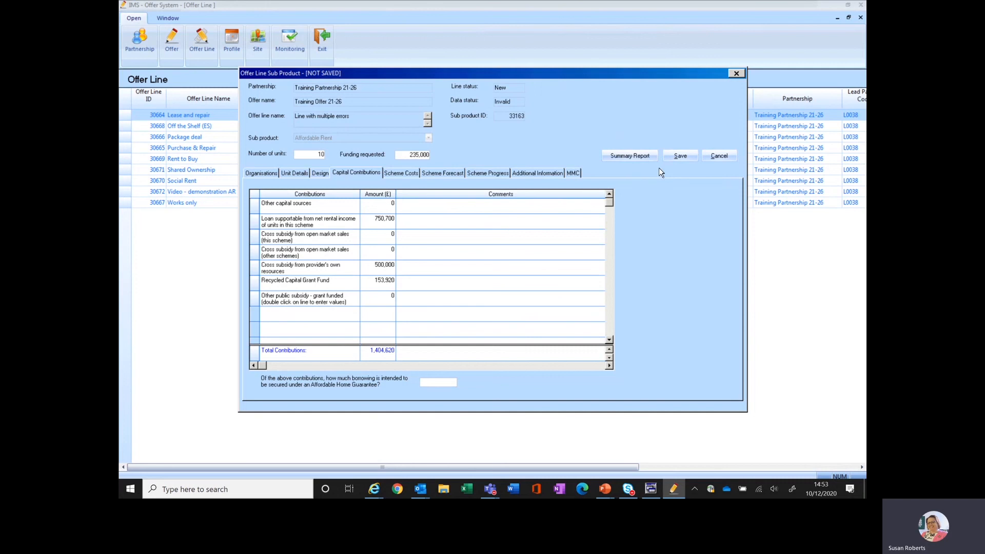
click(679, 157)
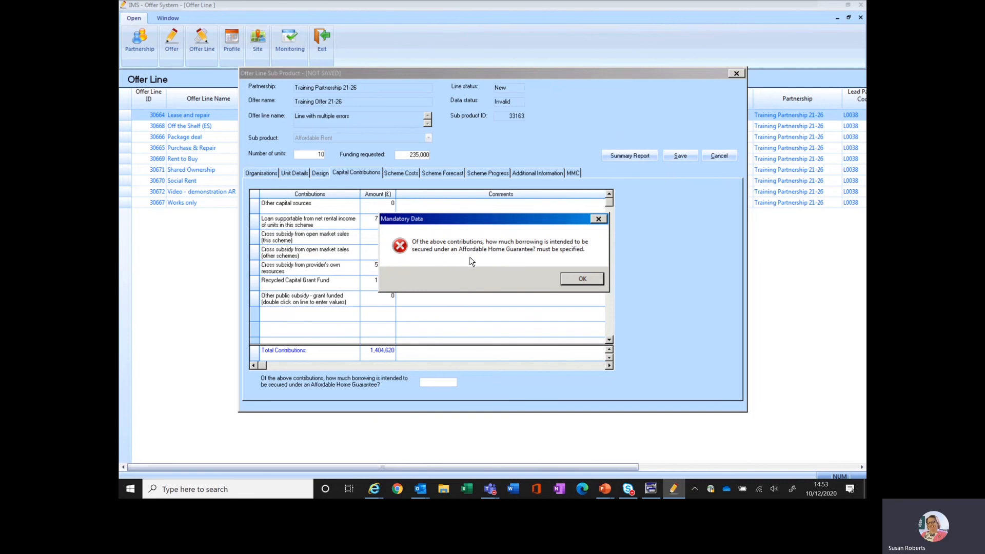
click(582, 279)
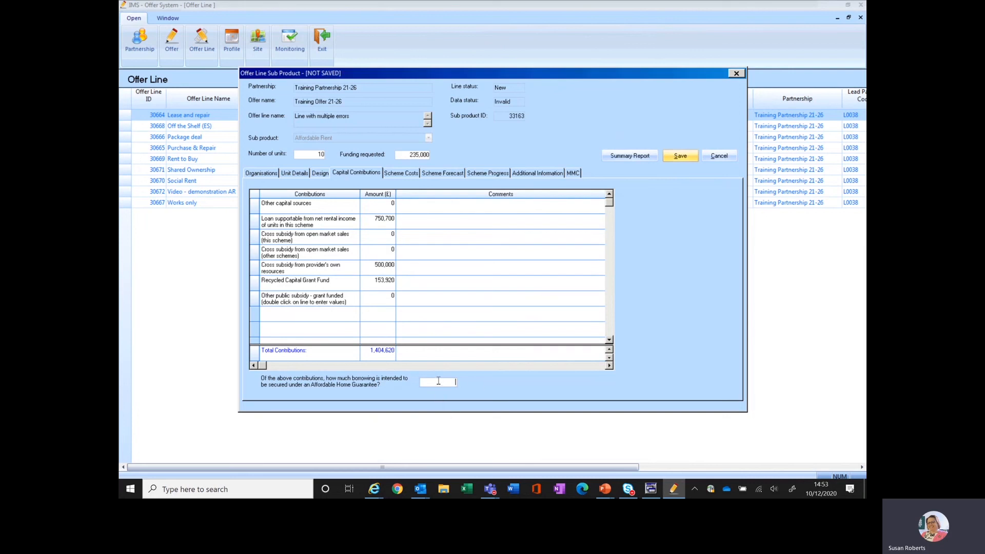
Step: Enter 0 as the borrowing secured under an Affordable Home Guarantee and save the sub product
text(0)
click(679, 157)
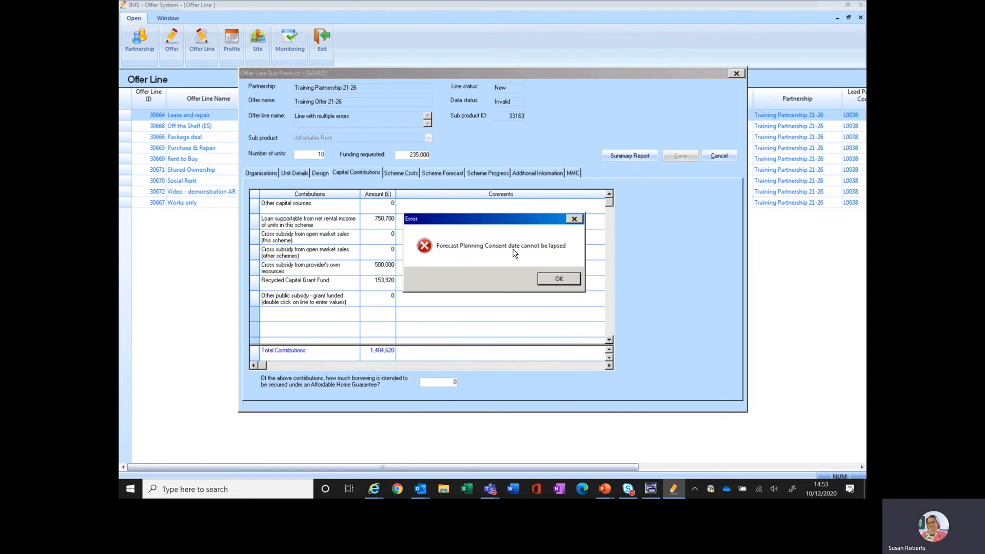
click(559, 279)
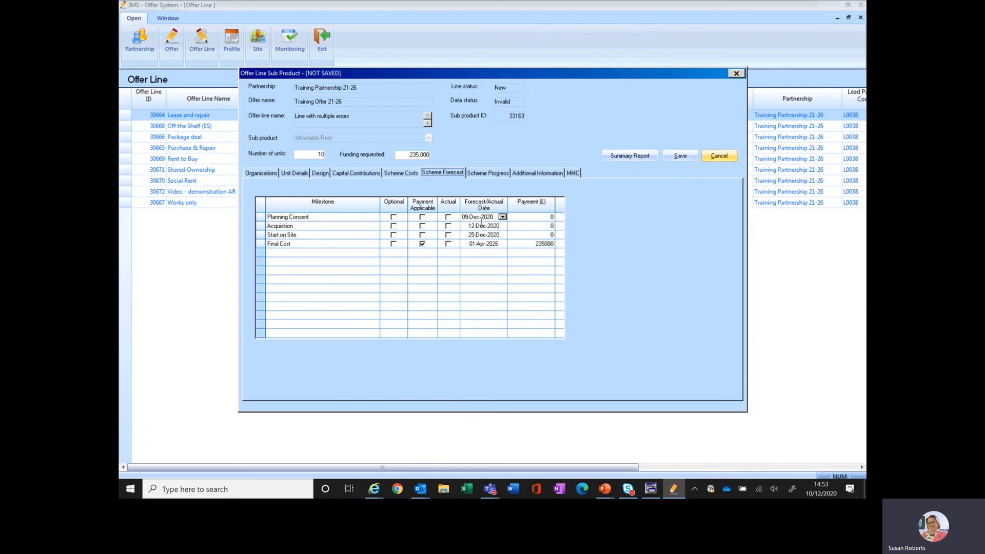
Step: Mark the Planning Consent milestone as actual in the scheme forecast and save the sub product
click(448, 217)
click(448, 218)
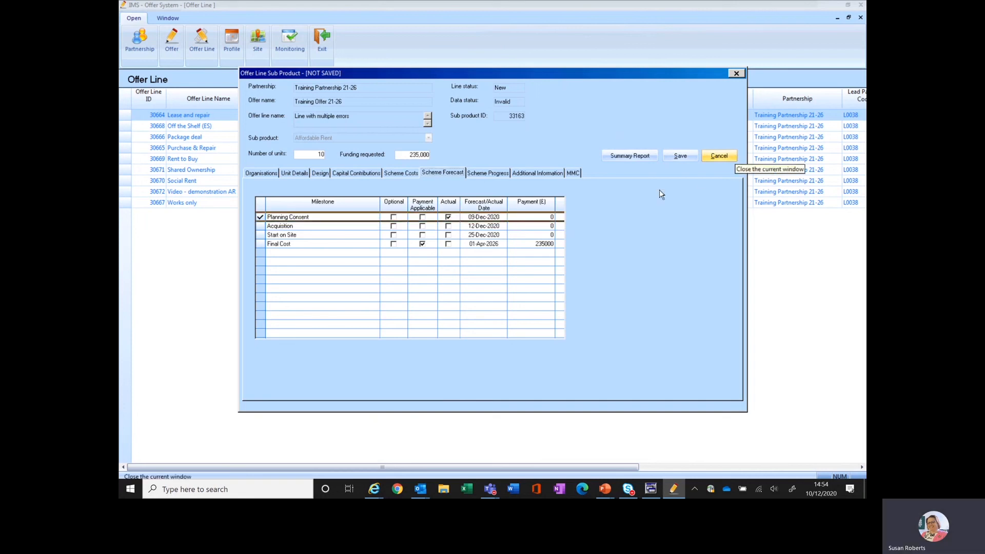
click(679, 157)
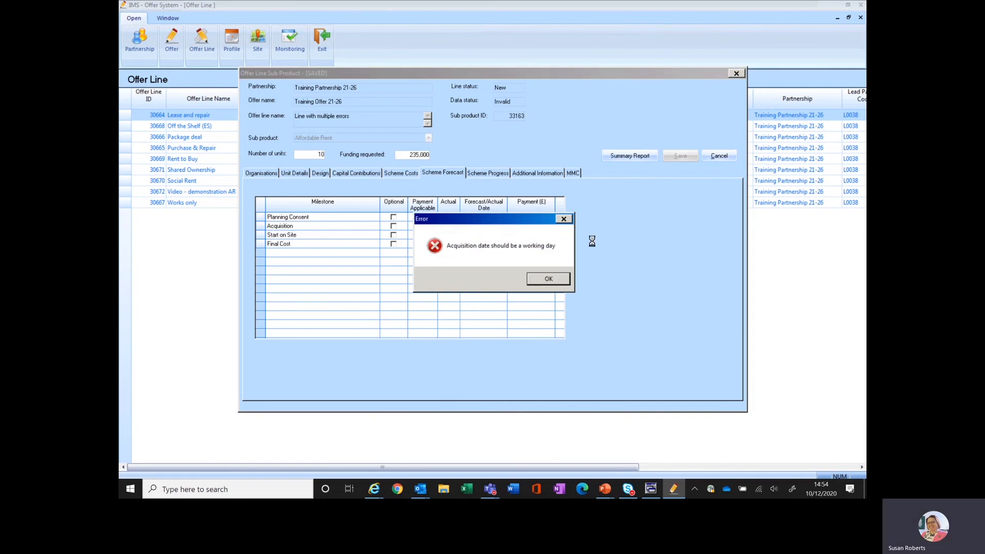
click(548, 279)
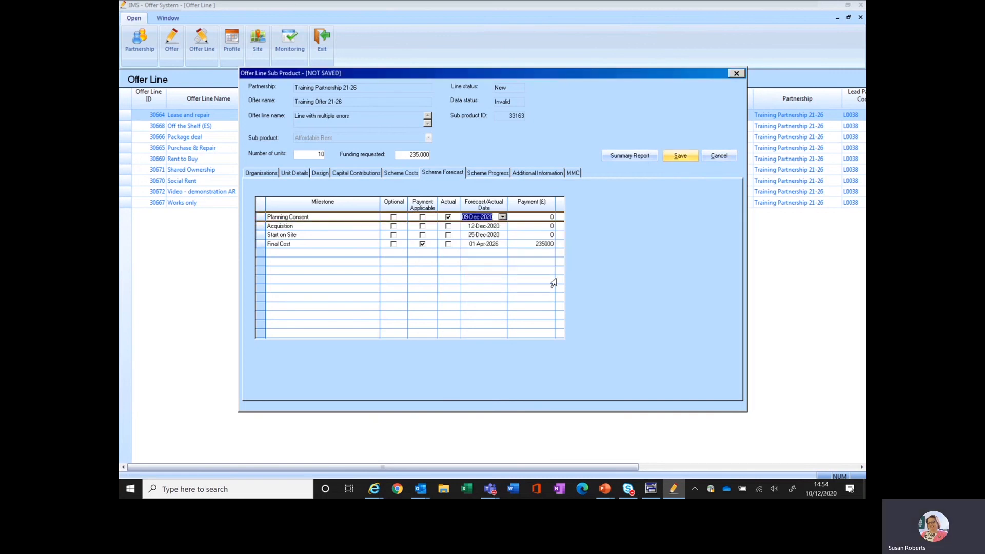
Step: Set the Acquisition milestone's forecast date to 14-Dec-2020 and try to save the sub product
click(501, 226)
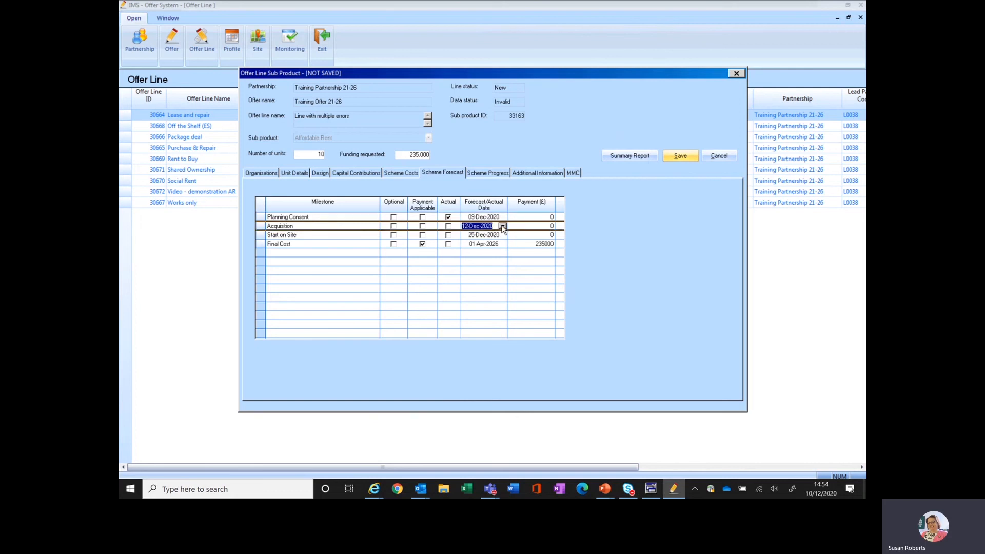
click(503, 226)
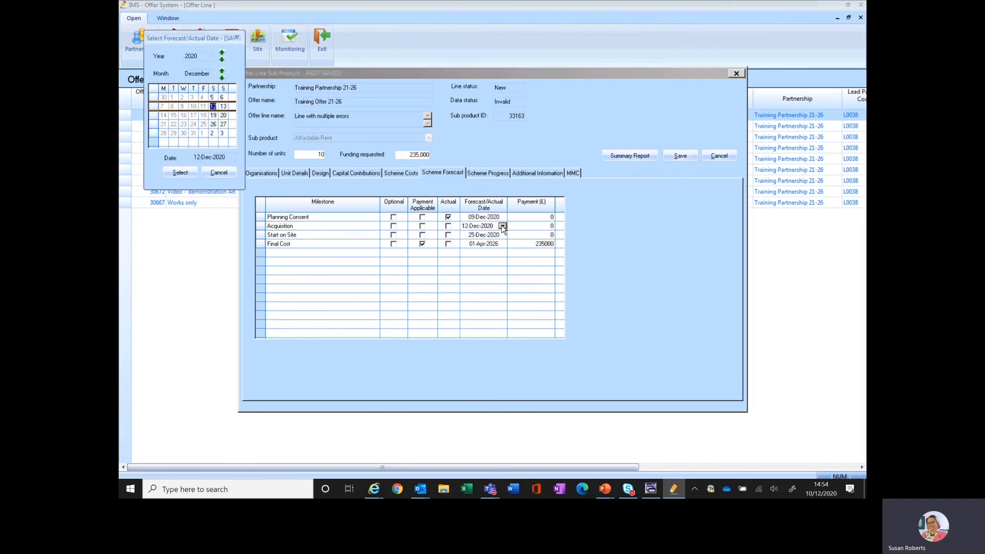
click(162, 115)
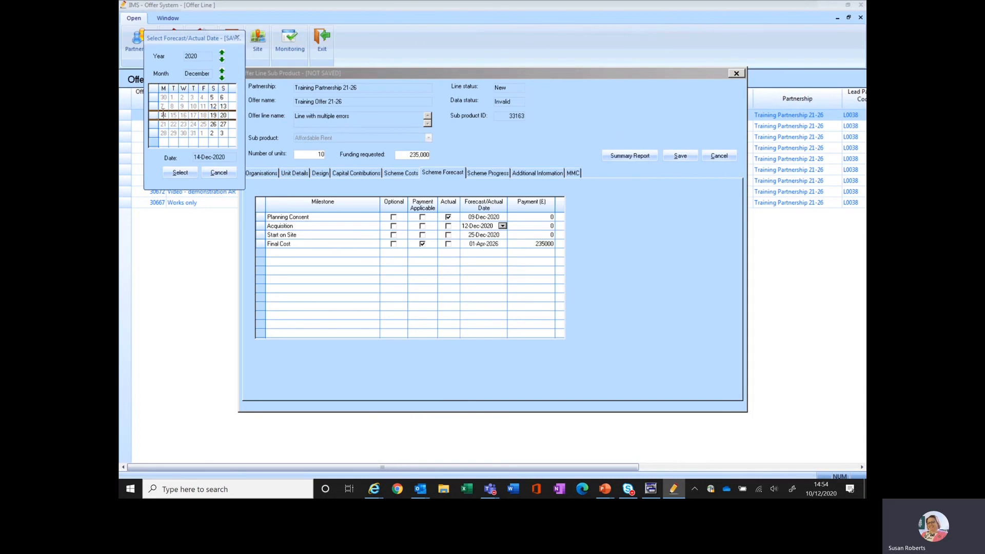
click(180, 174)
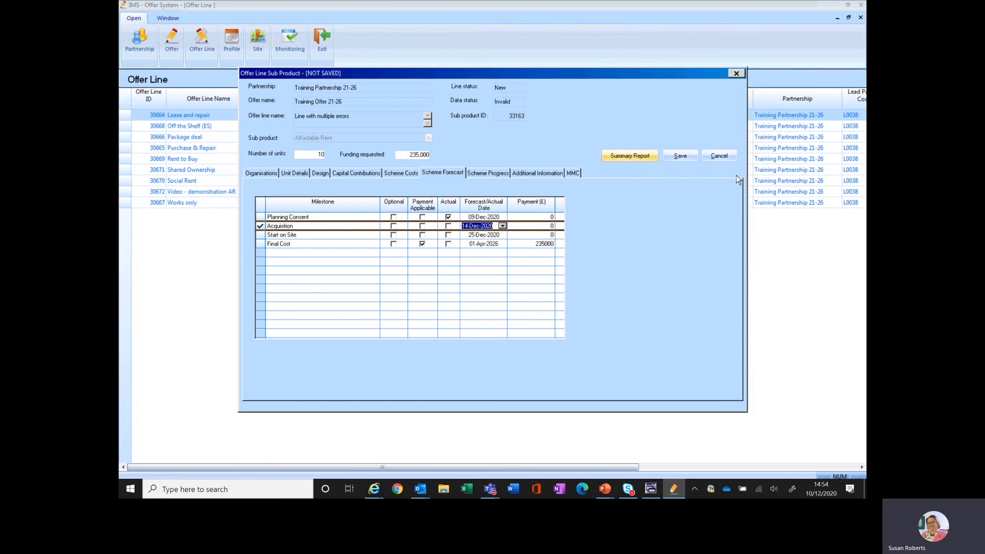
click(681, 156)
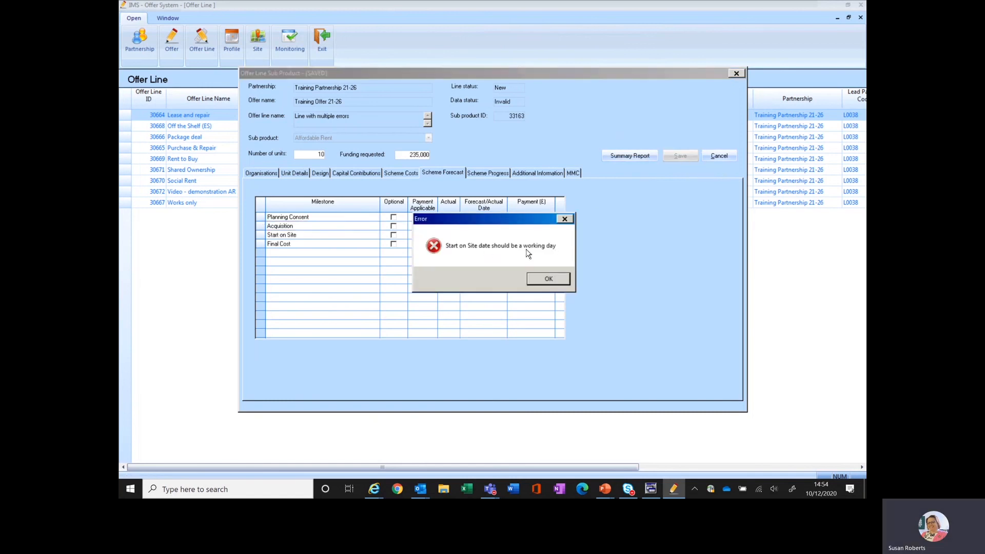
click(547, 281)
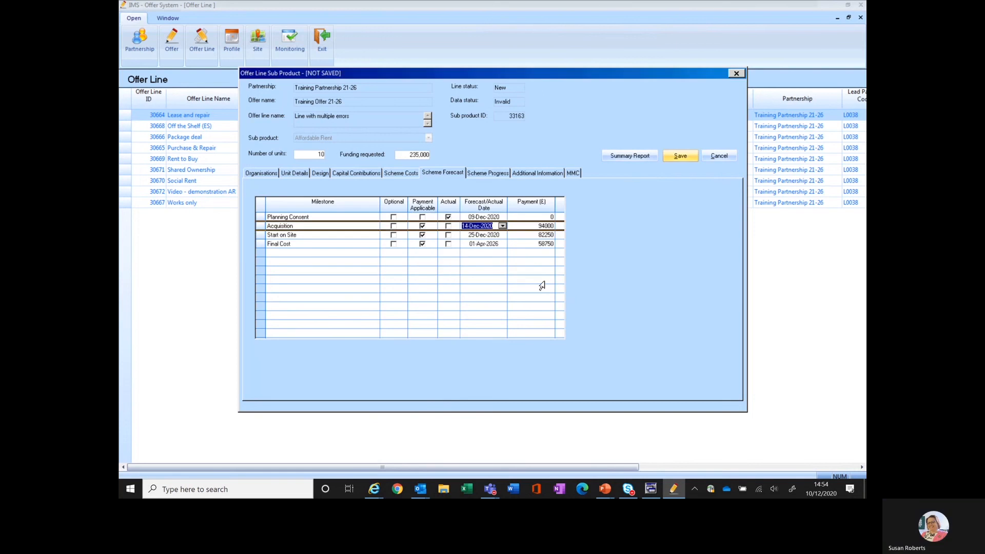
Step: Set the Start on Site milestone's forecast date to 24-Jan-2022, keeping the session from timing out, and try to save the sub product
click(491, 235)
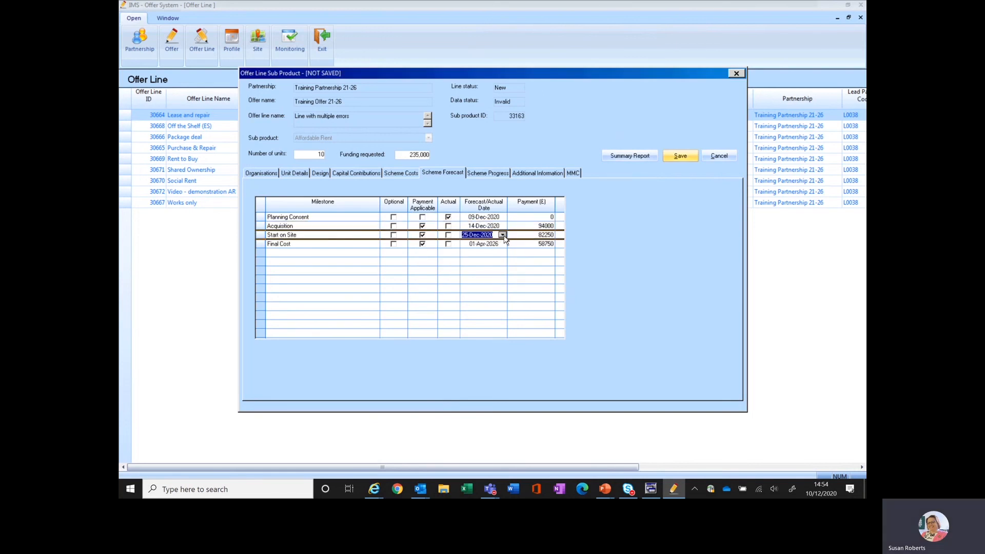
click(503, 235)
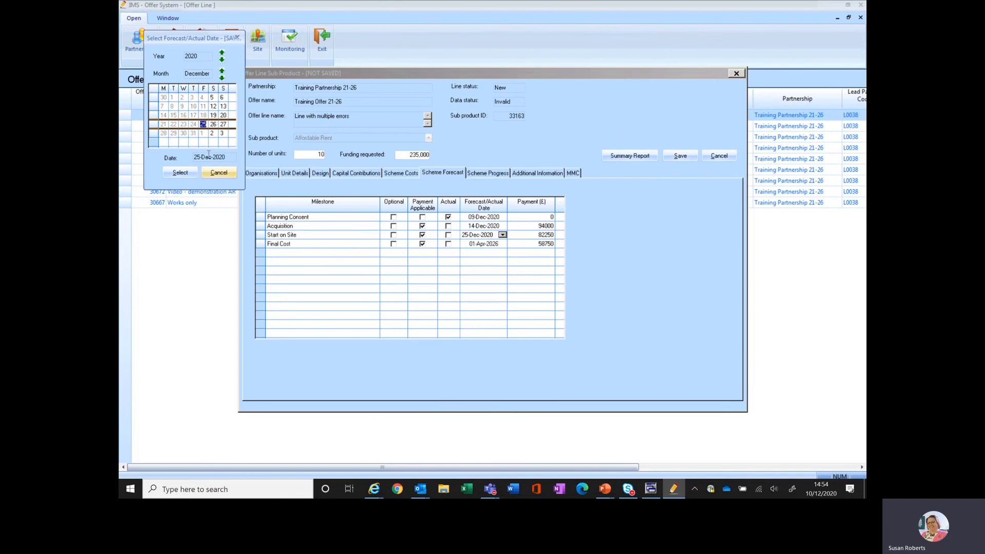
click(222, 53)
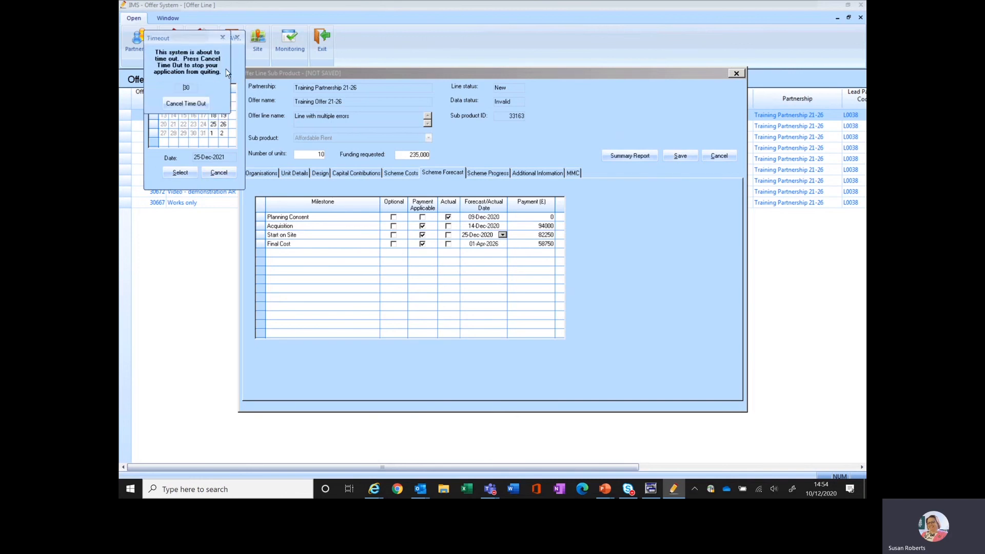
click(193, 103)
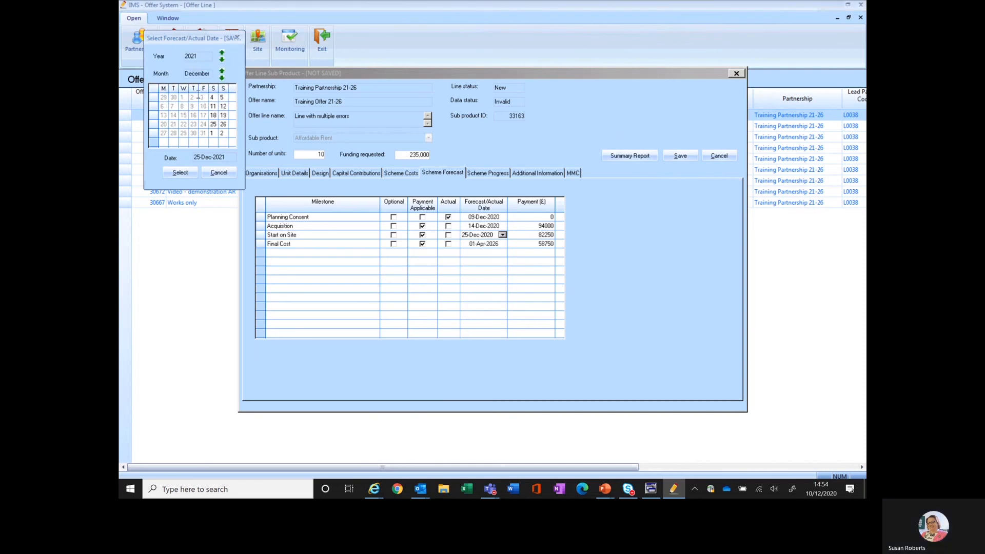
click(222, 78)
click(222, 71)
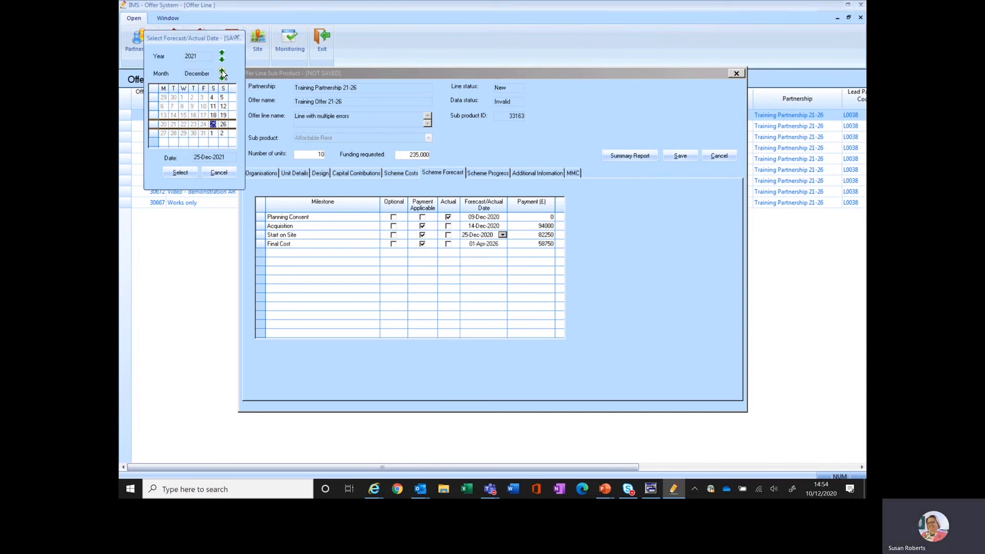
click(222, 71)
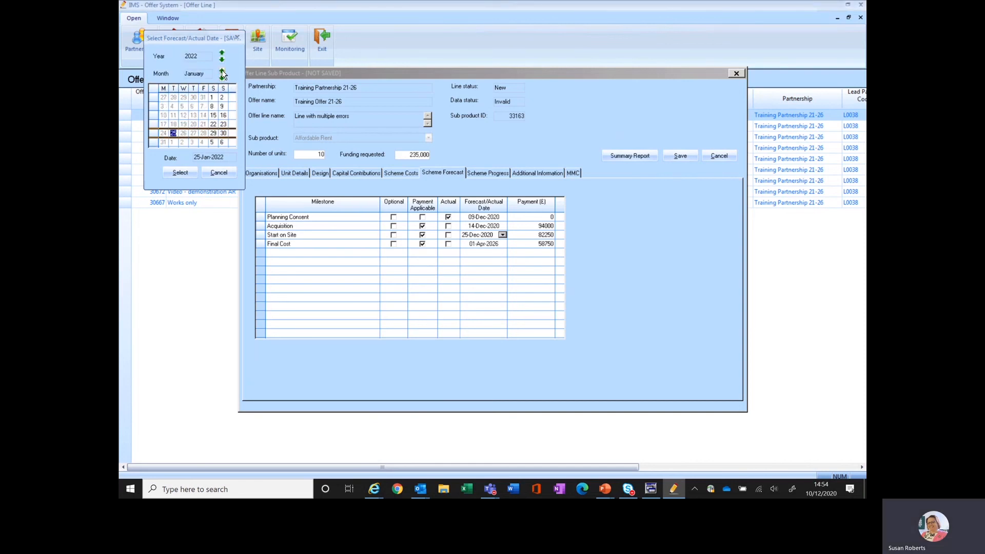
click(161, 131)
click(177, 173)
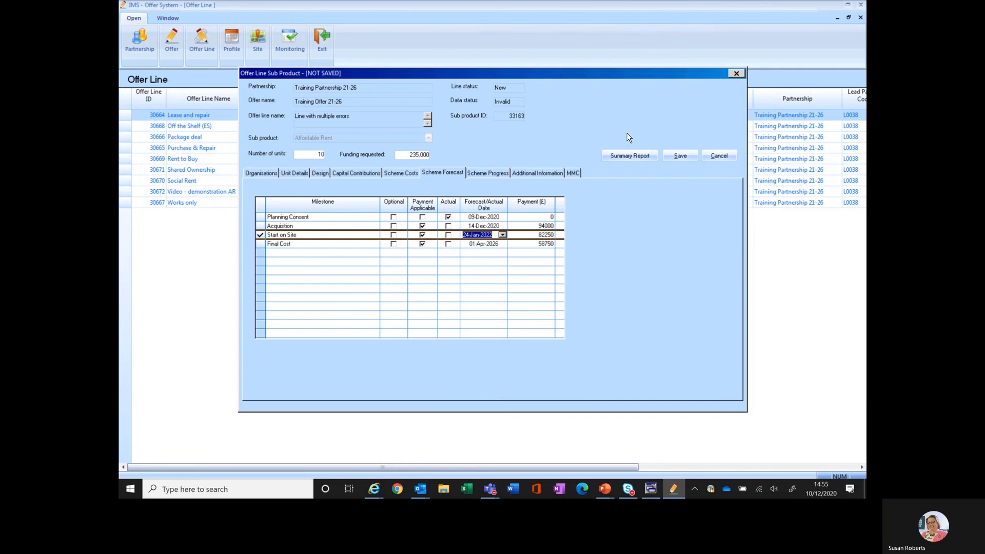
click(674, 154)
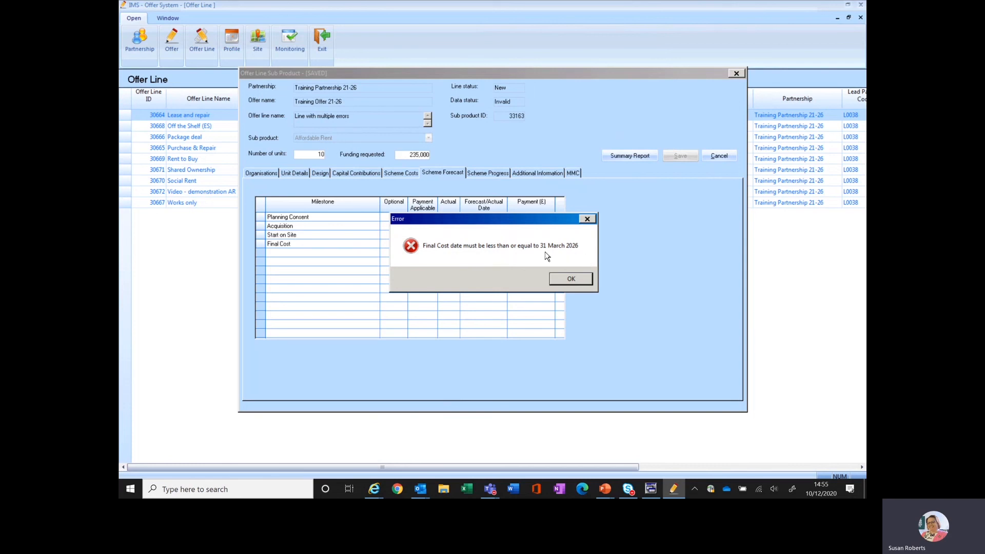
click(572, 279)
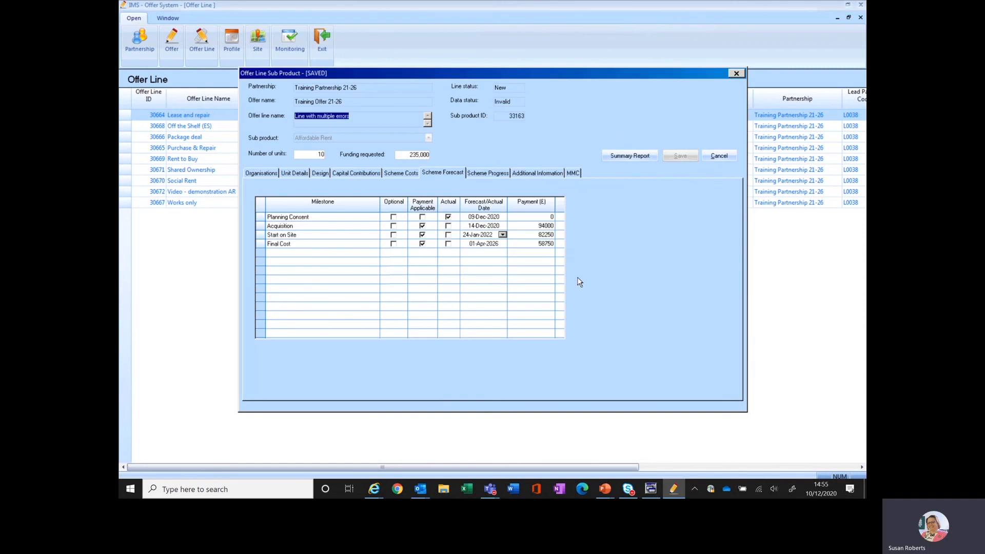
Step: Set the Final Cost milestone's forecast date to 31-Mar-2026 and try to save the sub product
click(497, 245)
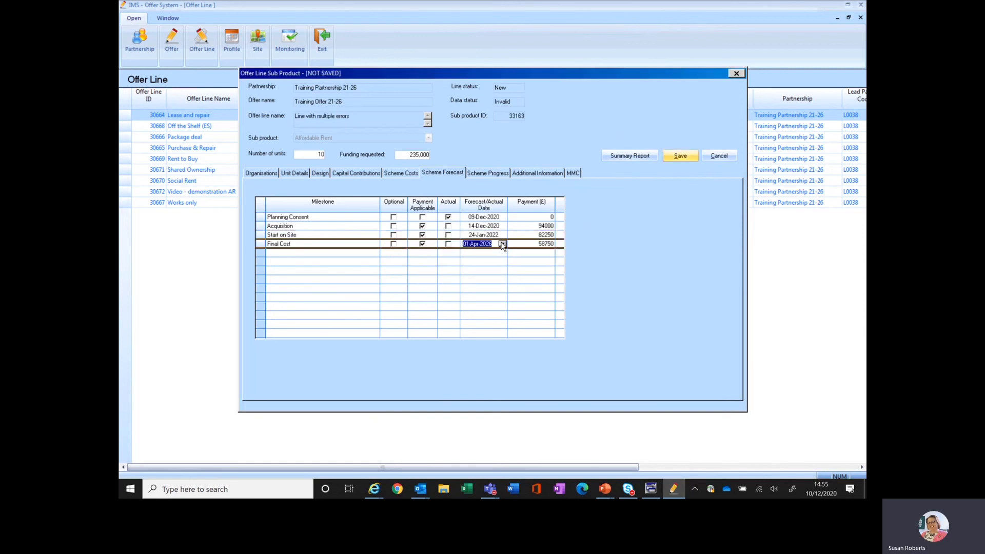
click(502, 245)
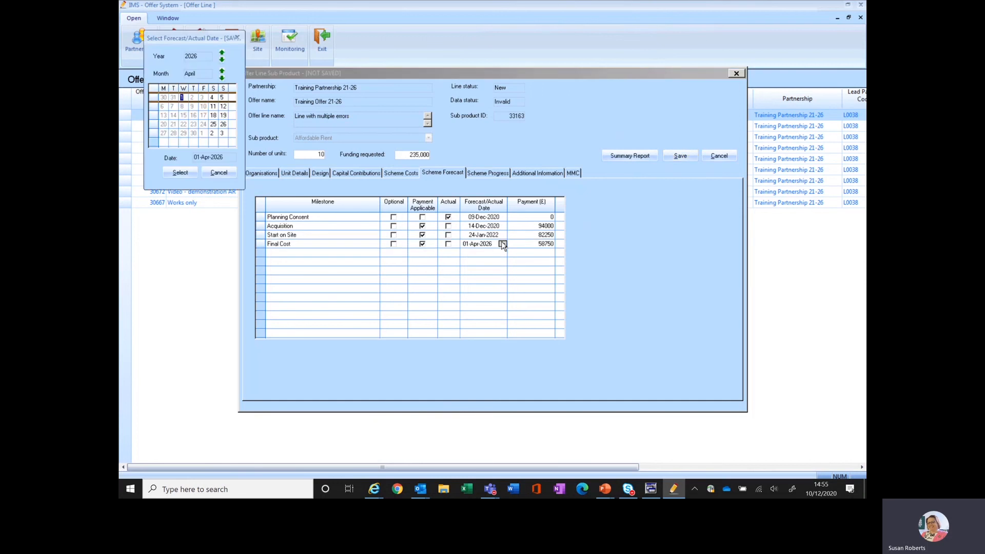
click(173, 97)
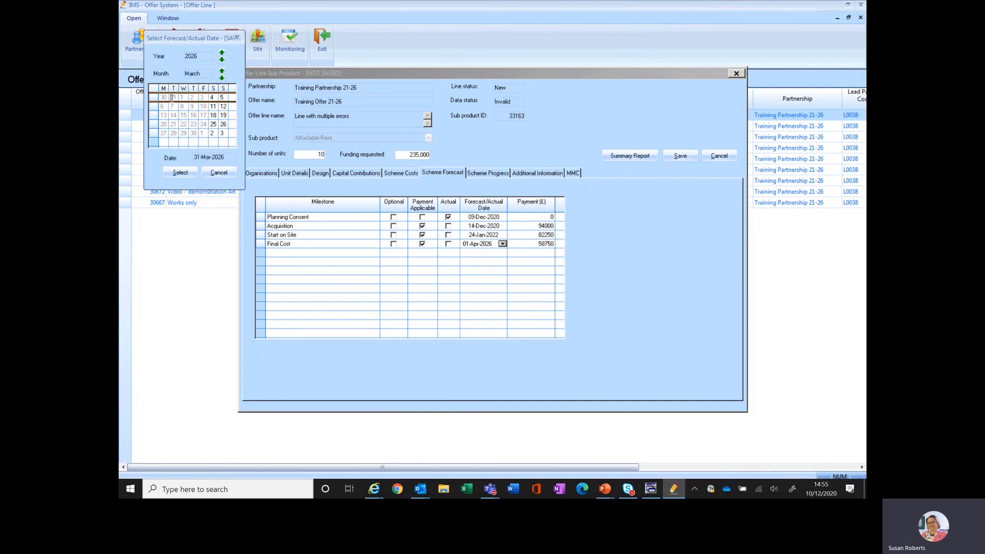
click(179, 173)
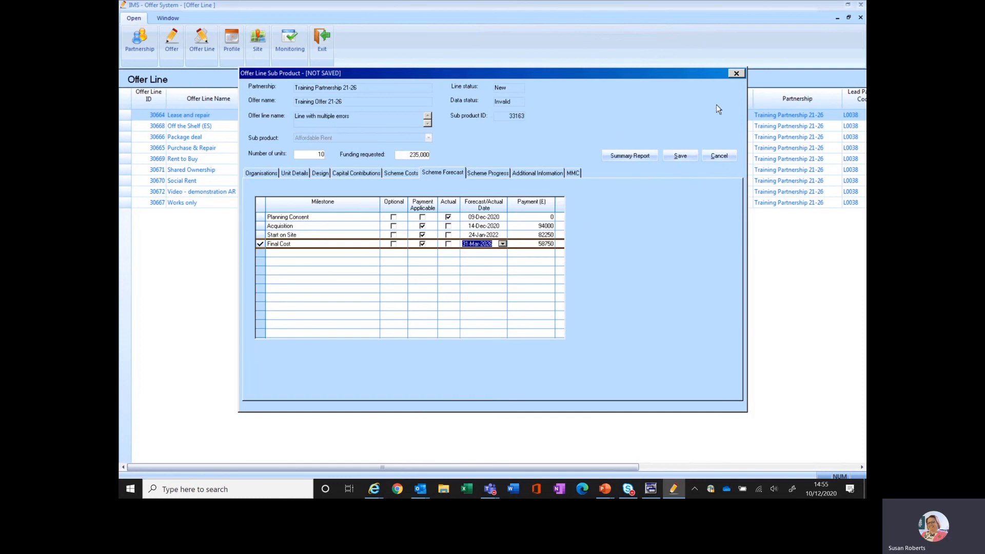
click(680, 156)
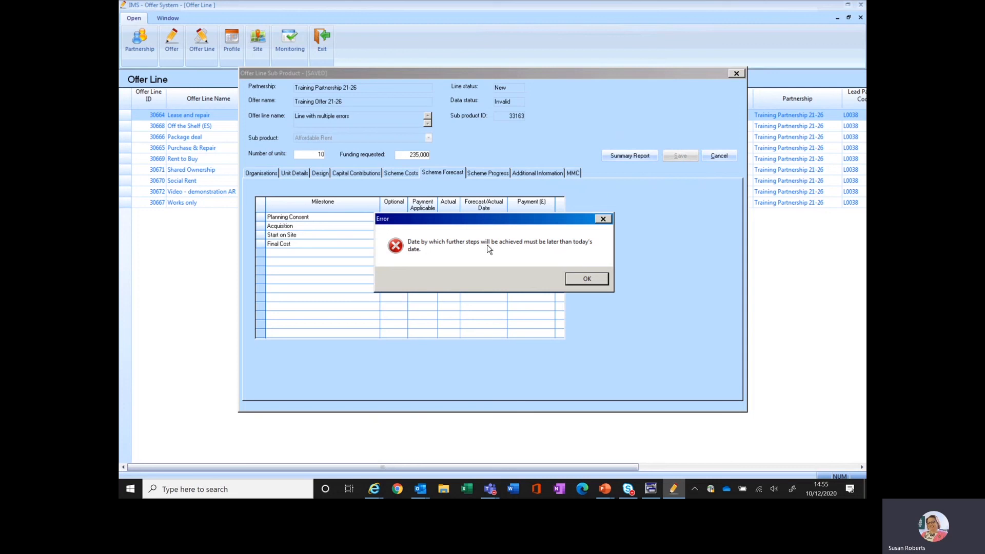
click(587, 280)
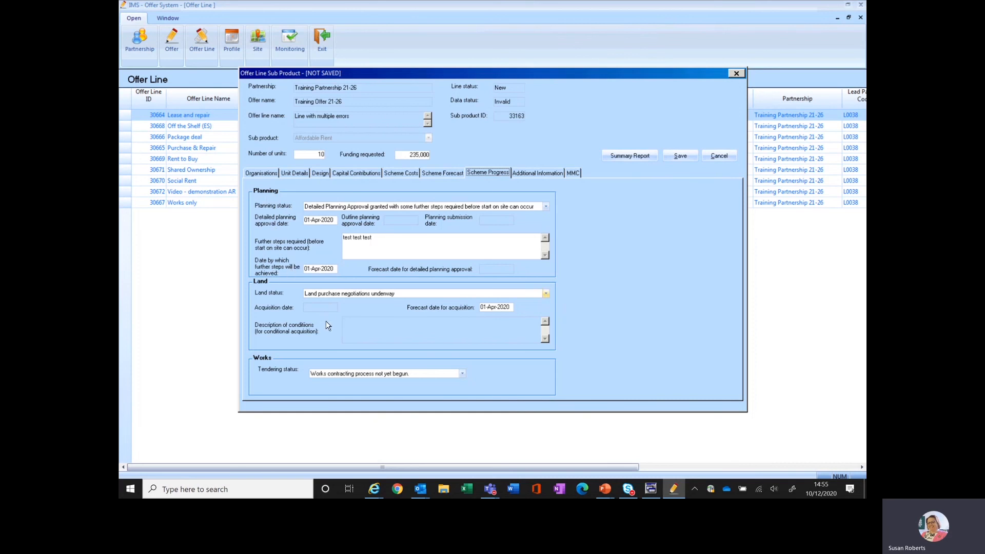
Step: Compare the forecast milestones with the scheme progress, and set the planning status to detailed approval granted with no further steps required before start on site
click(444, 177)
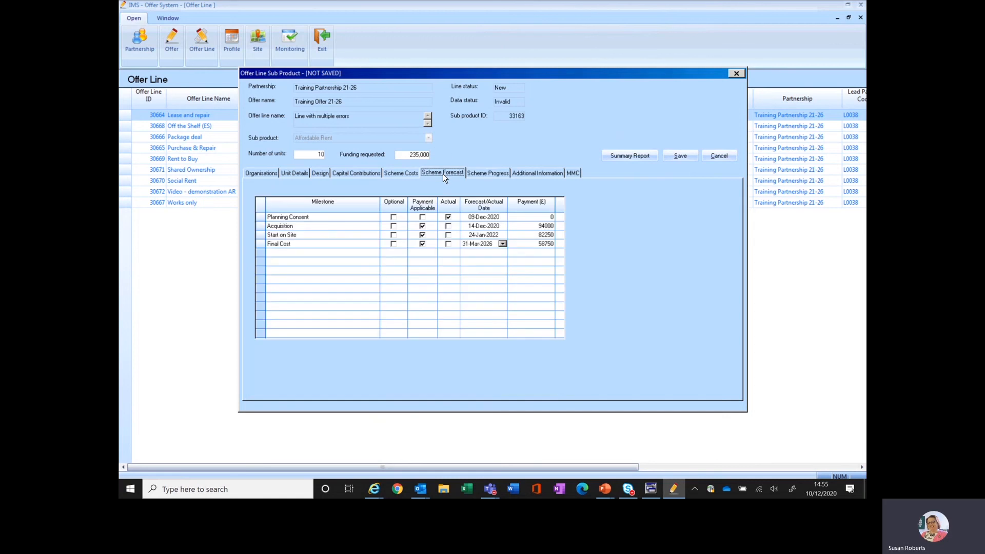
click(501, 176)
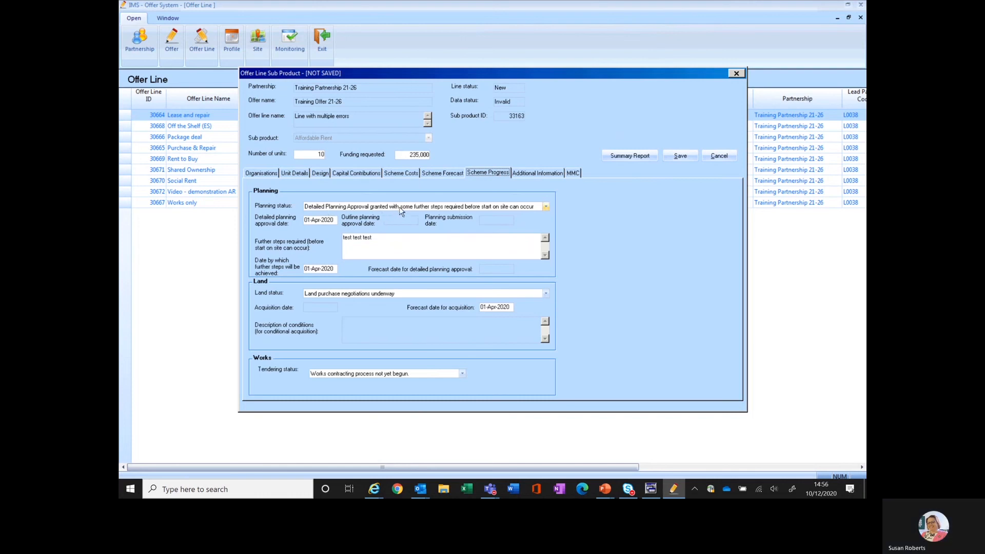
click(546, 207)
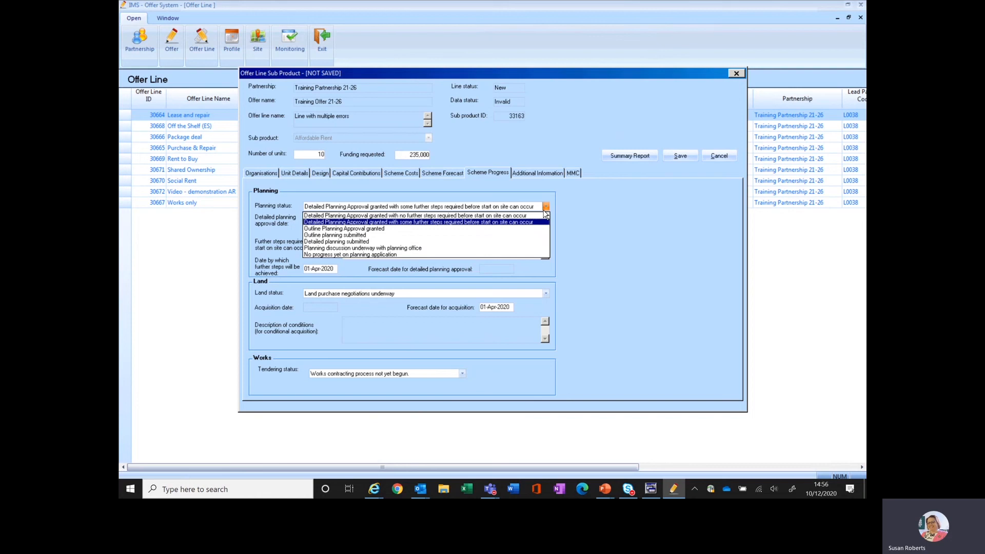
click(514, 216)
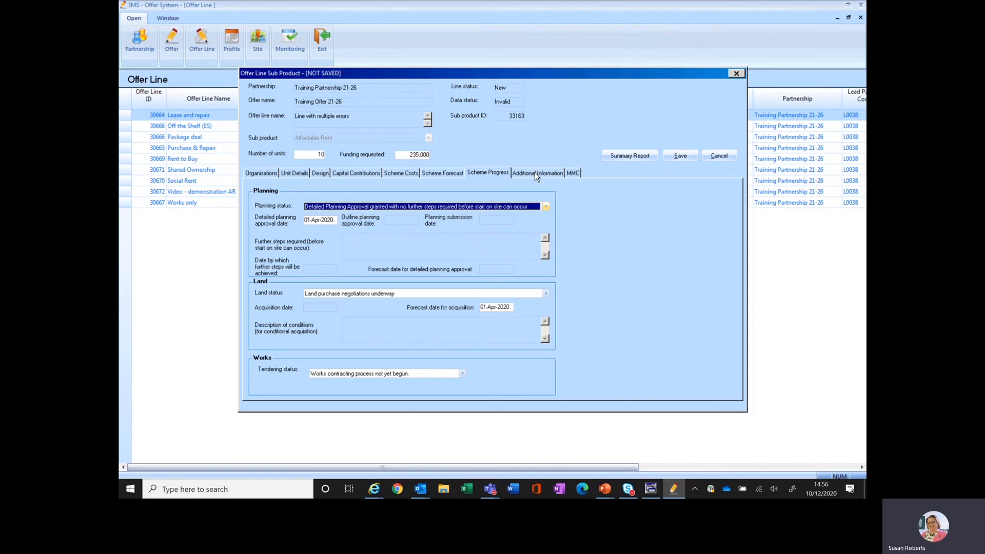
Step: Set the detailed planning approval date to 09-Dec-2020, matching the Planning Consent milestone, and try to save the sub product
click(448, 175)
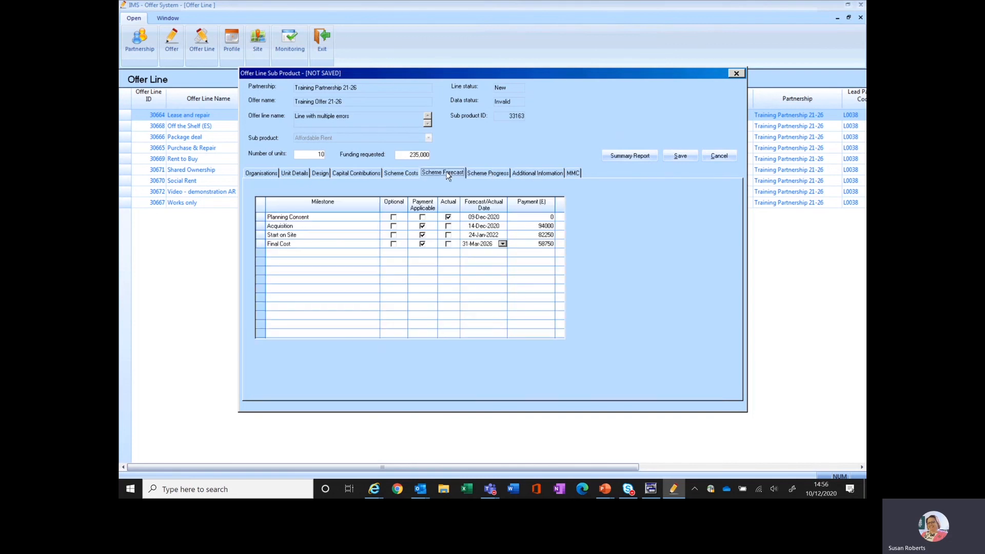
click(496, 174)
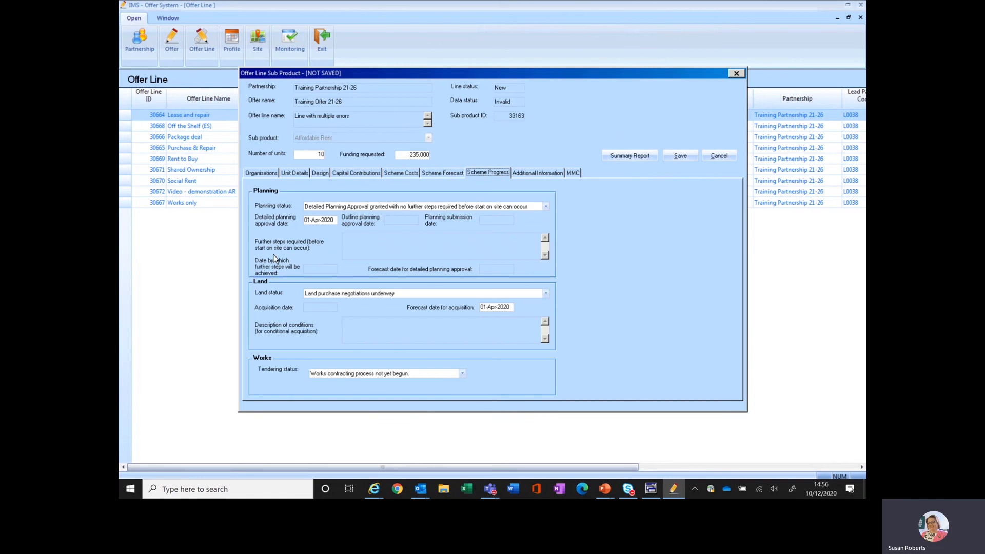
click(335, 221)
drag(336, 221, 224, 226)
text(9/12/20)
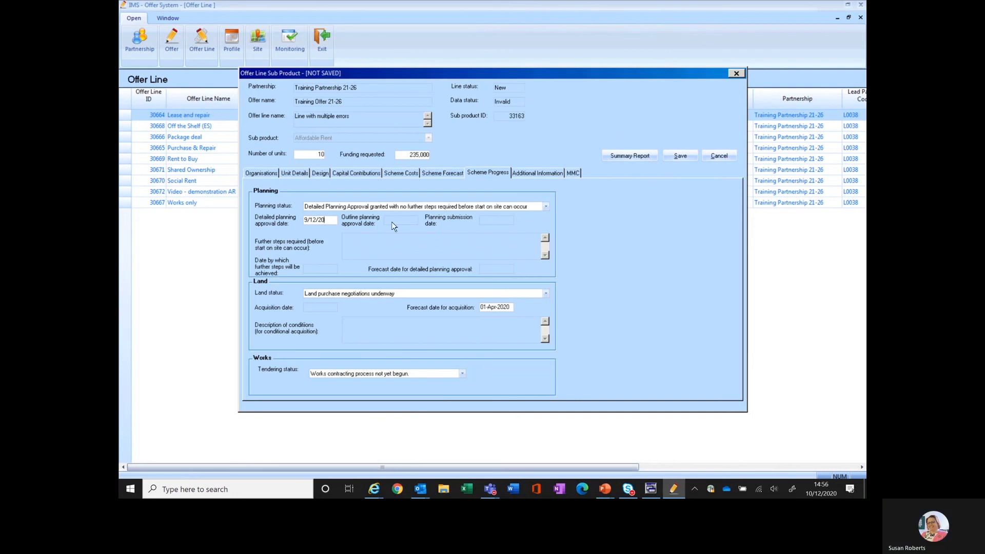
click(679, 157)
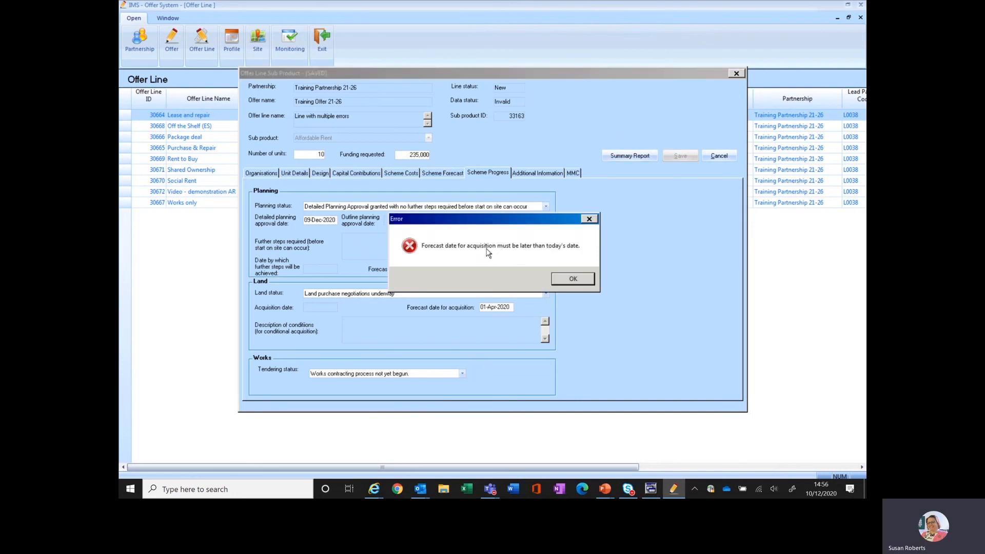
click(574, 279)
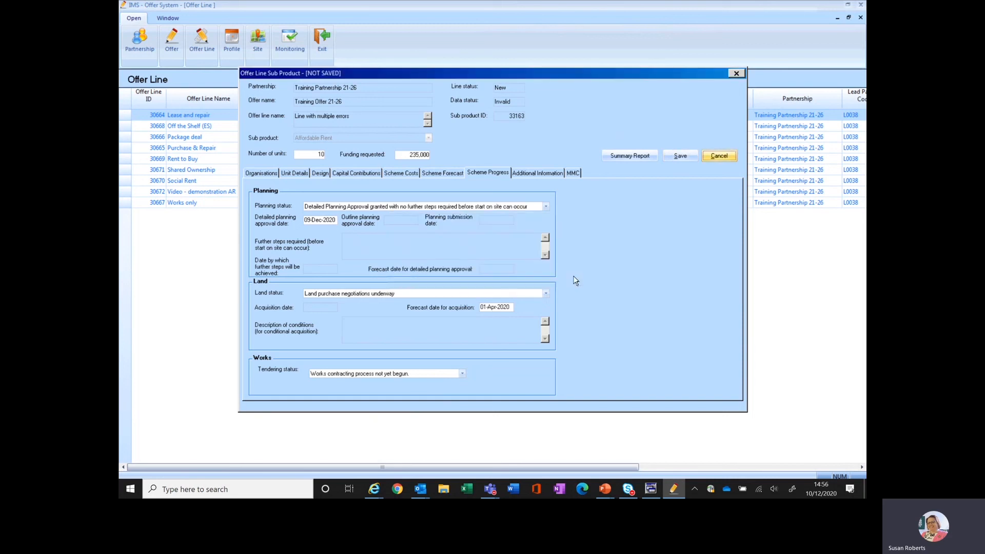
Step: Set the forecast date for acquisition to 14-Dec-2020, matching the Acquisition milestone, then save and close the sub product
click(435, 173)
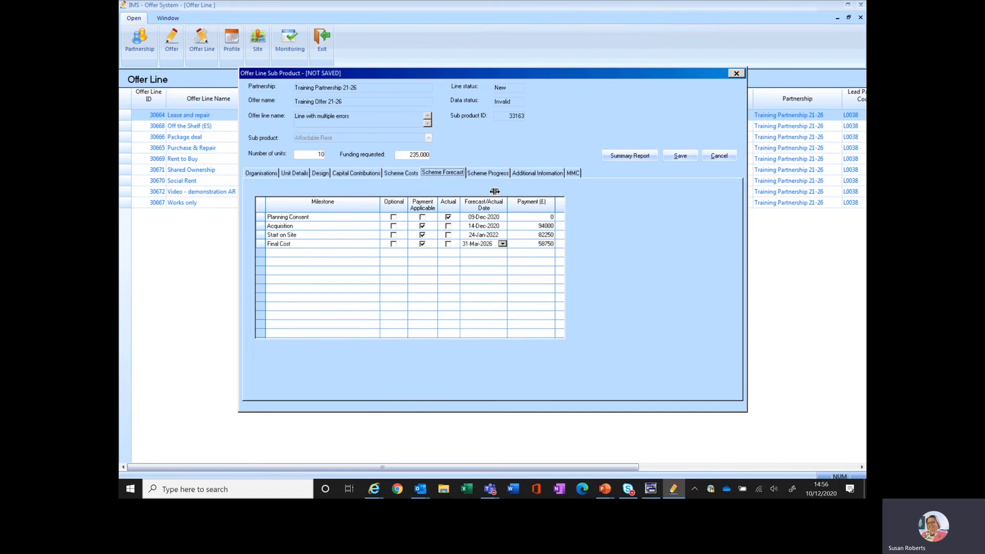
click(498, 173)
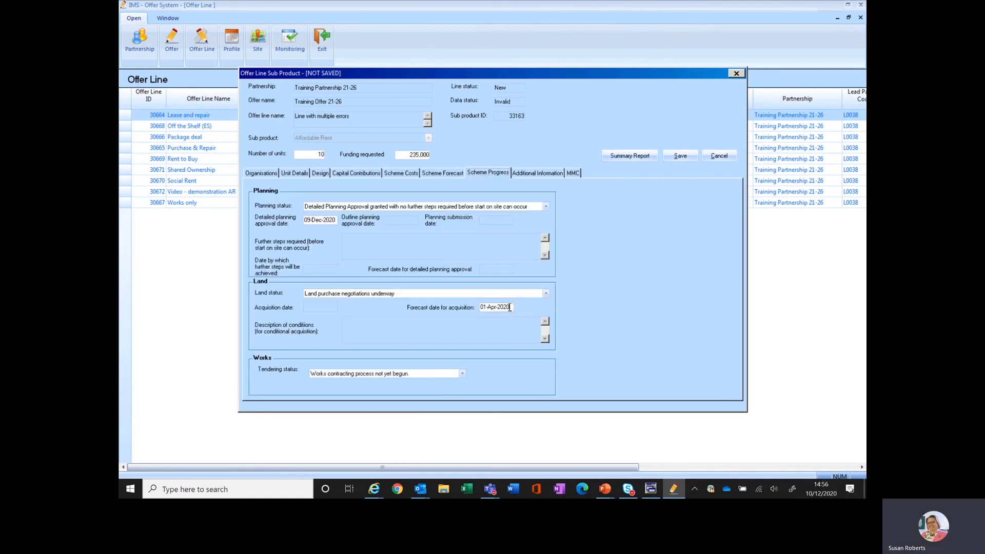
drag(509, 307, 443, 303)
text(14/12/20)
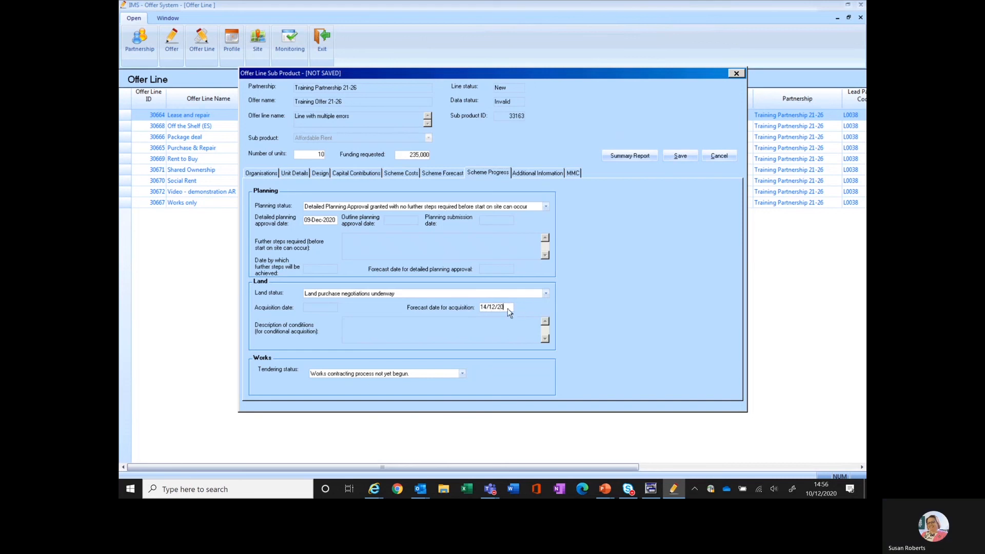
click(679, 155)
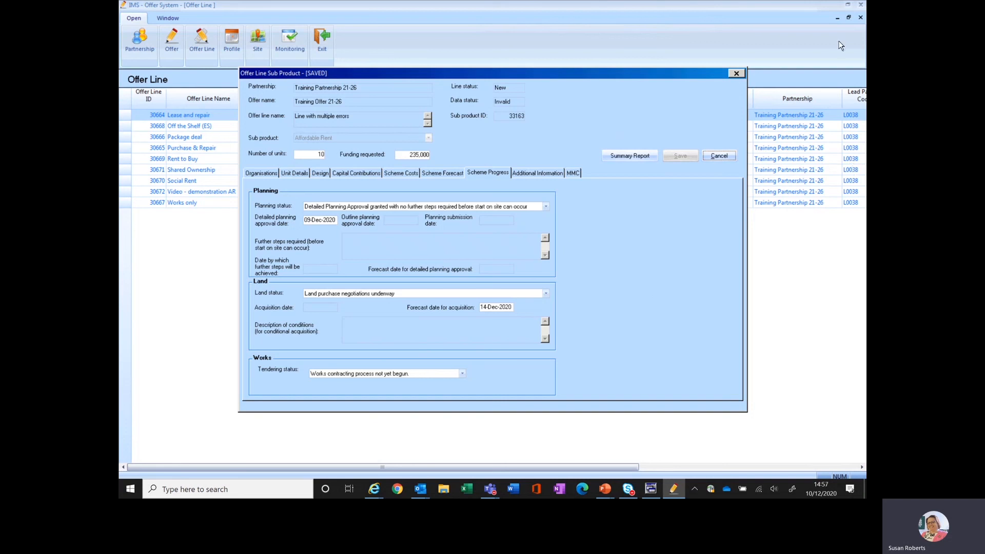
click(720, 156)
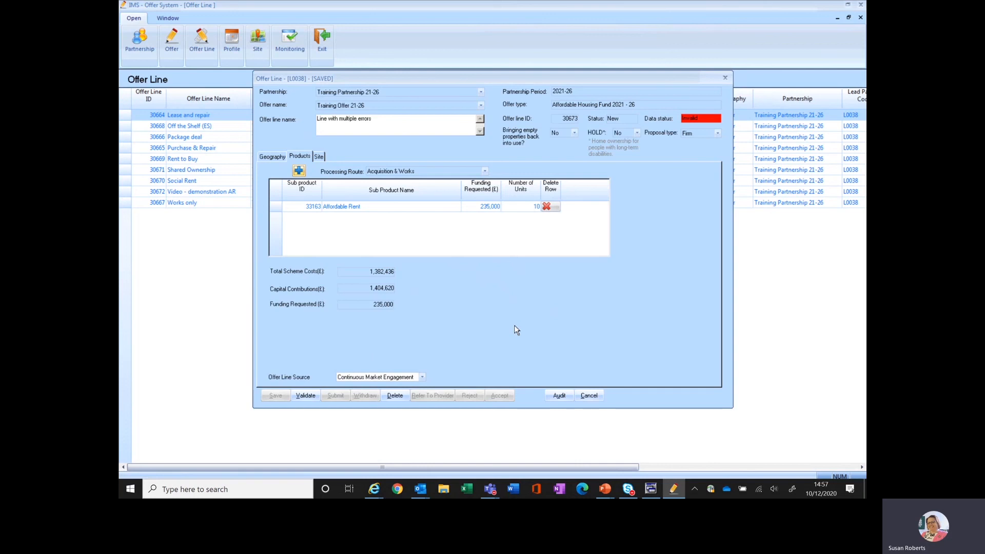
Step: Validate the offer line, review the listed errors, and open the Affordable Rent sub product from the total scheme costs error
click(305, 396)
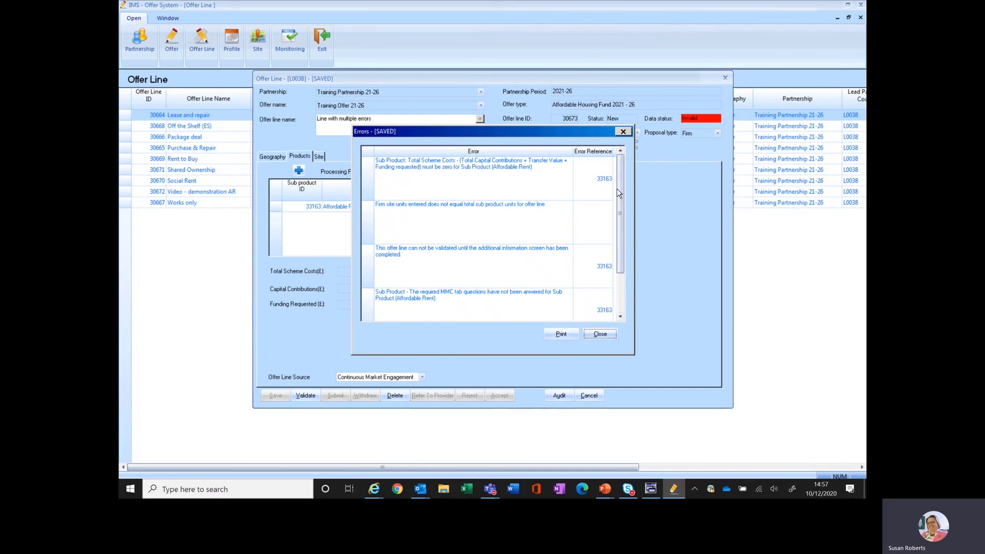
scroll(620, 194, down, 1)
scroll(620, 228, up, 1)
click(605, 181)
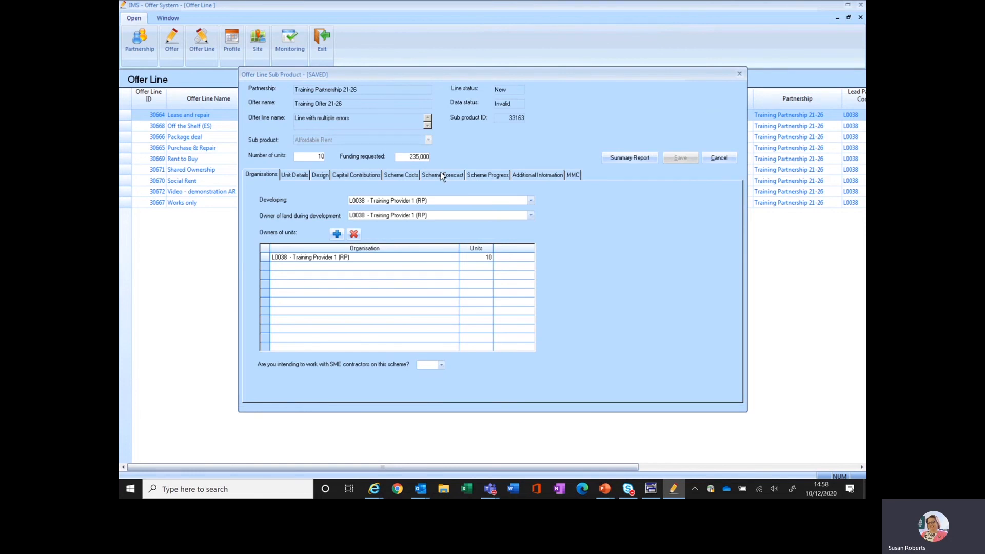
Step: Set the on costs in the scheme costs to 285,760, check the capital contributions, then save and close the sub product
click(399, 177)
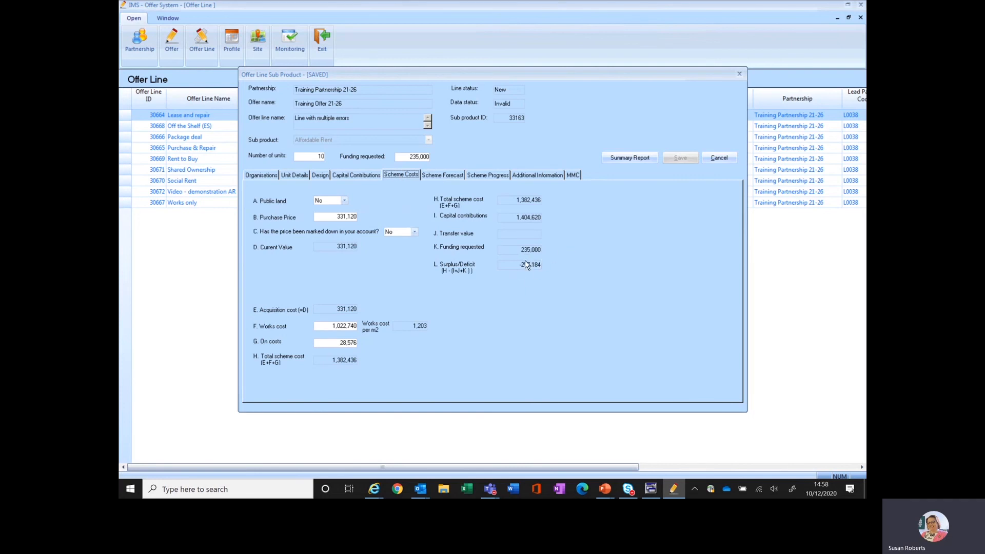
click(353, 346)
text(0)
click(361, 175)
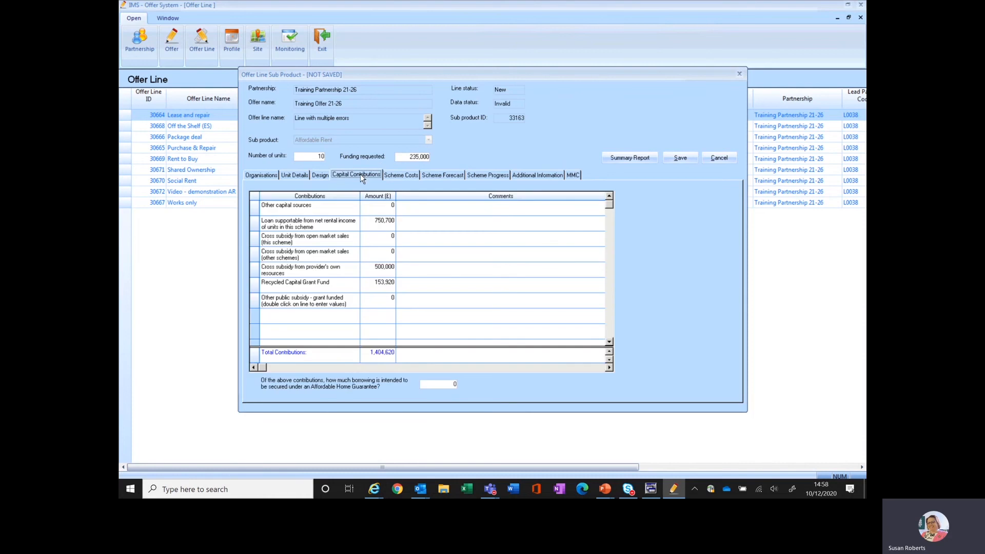
click(403, 177)
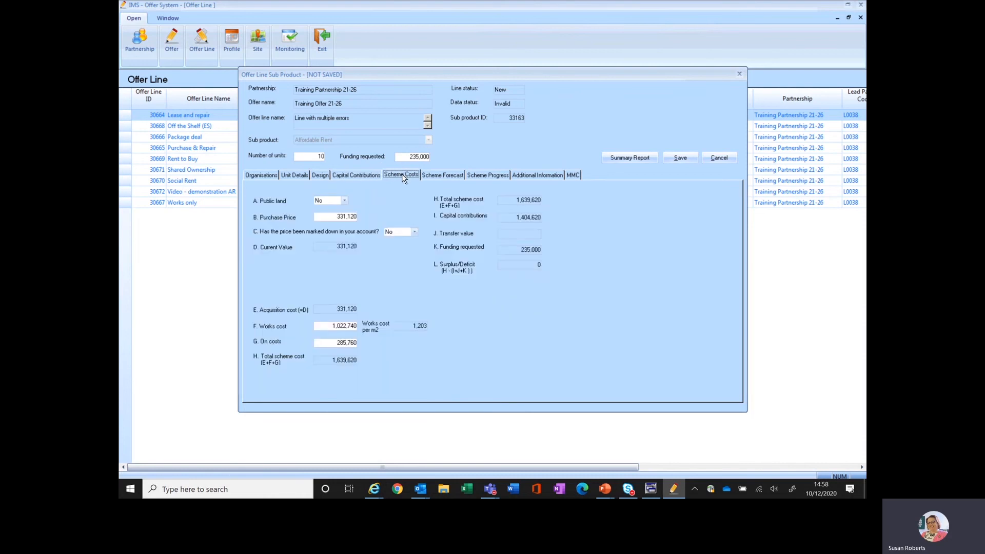
click(680, 158)
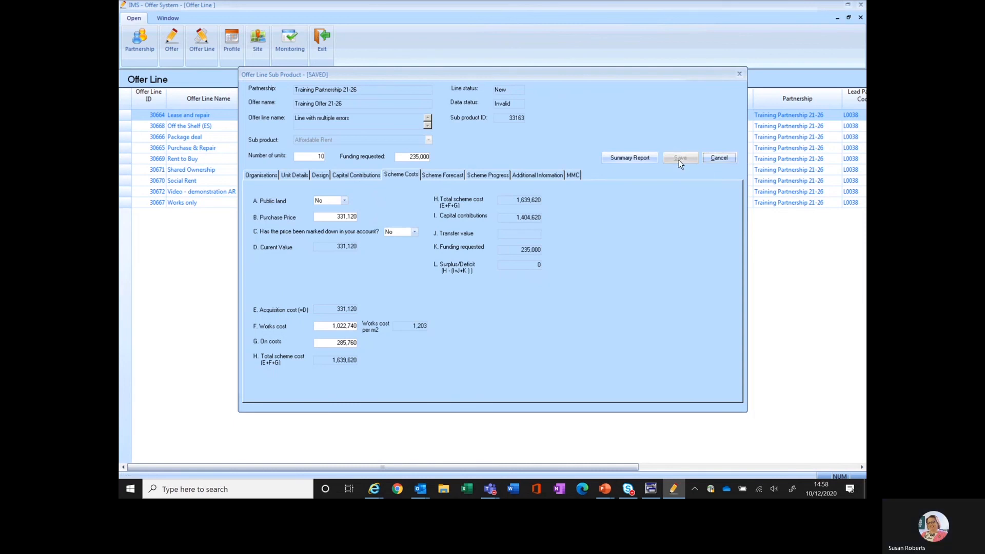
click(719, 158)
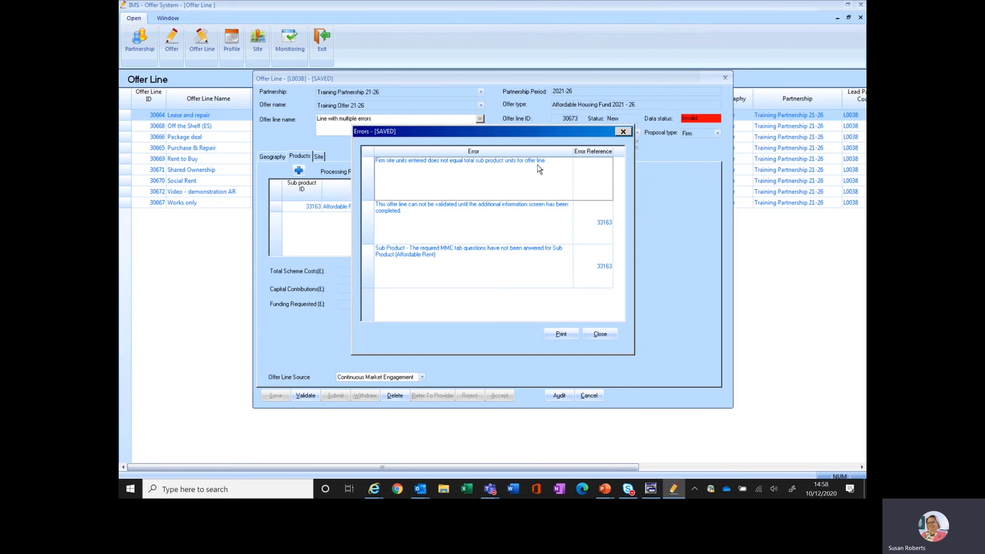
Step: Close the error list and remove the link to the Video - Firm line site from the offer line
click(600, 335)
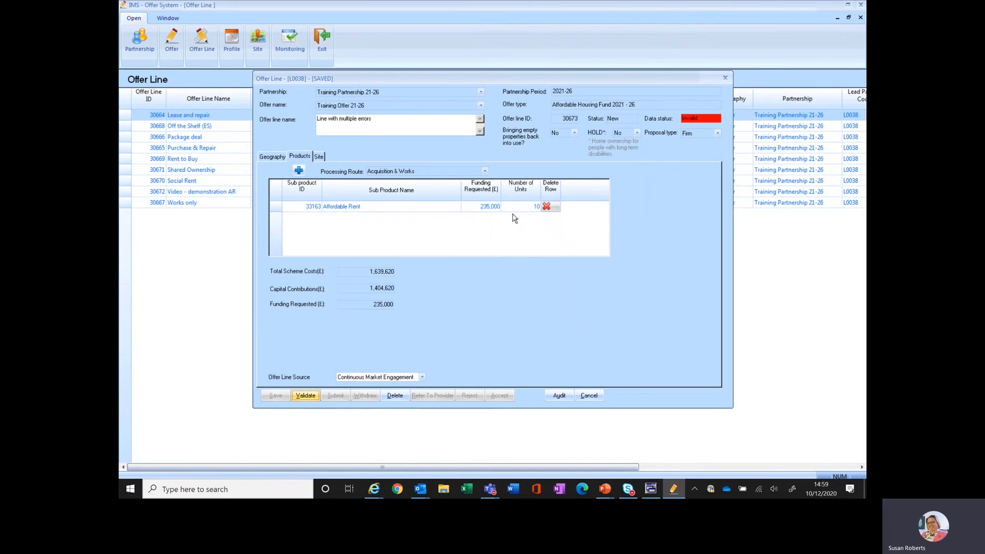
click(318, 156)
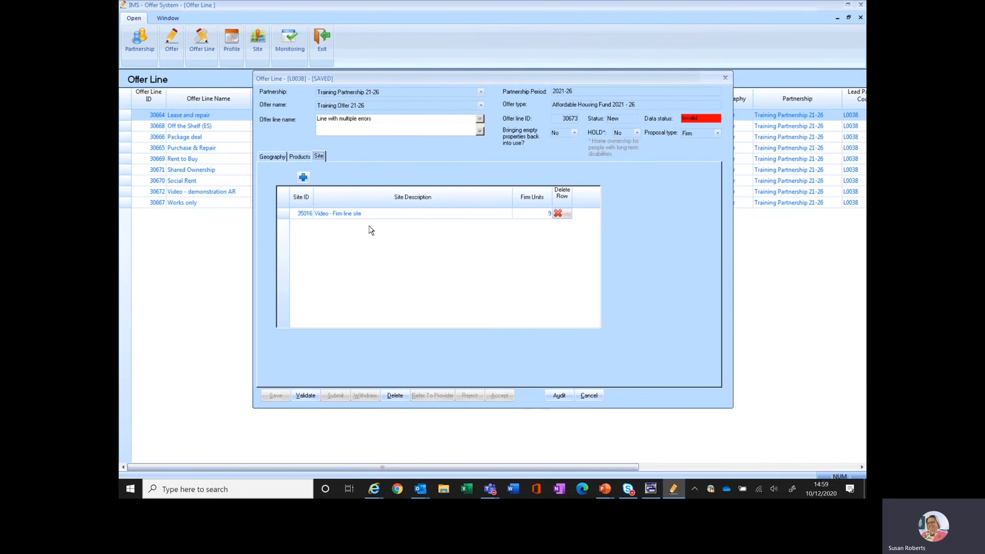
click(344, 215)
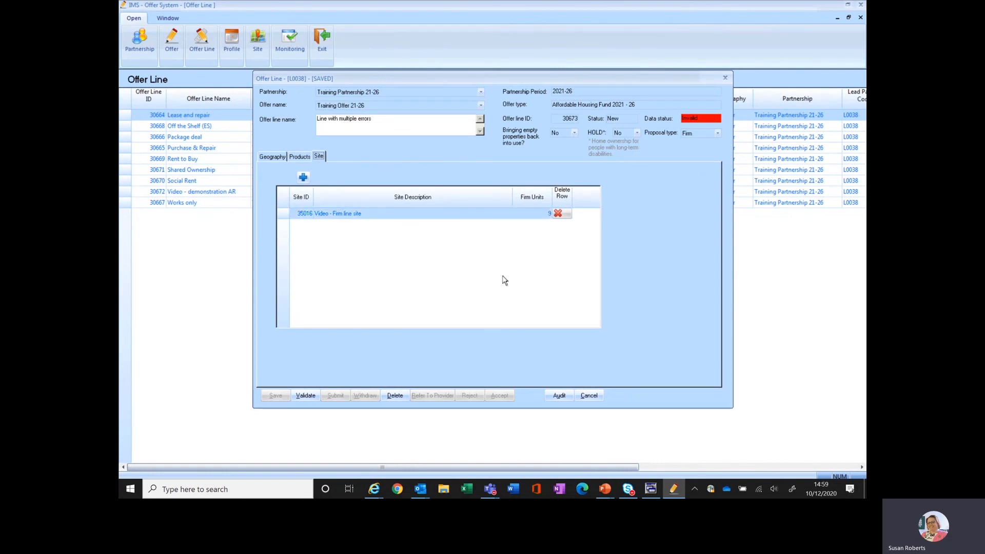
click(558, 213)
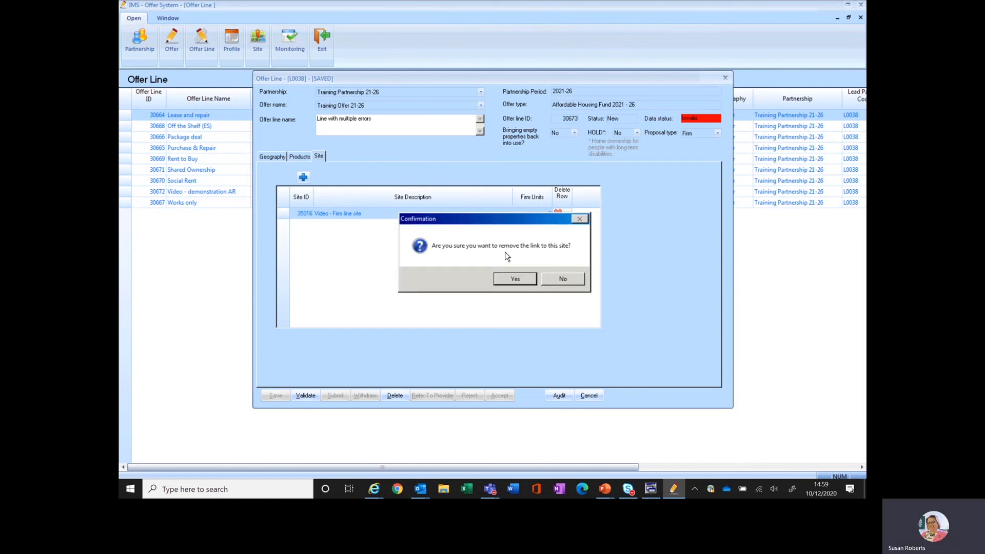
click(511, 280)
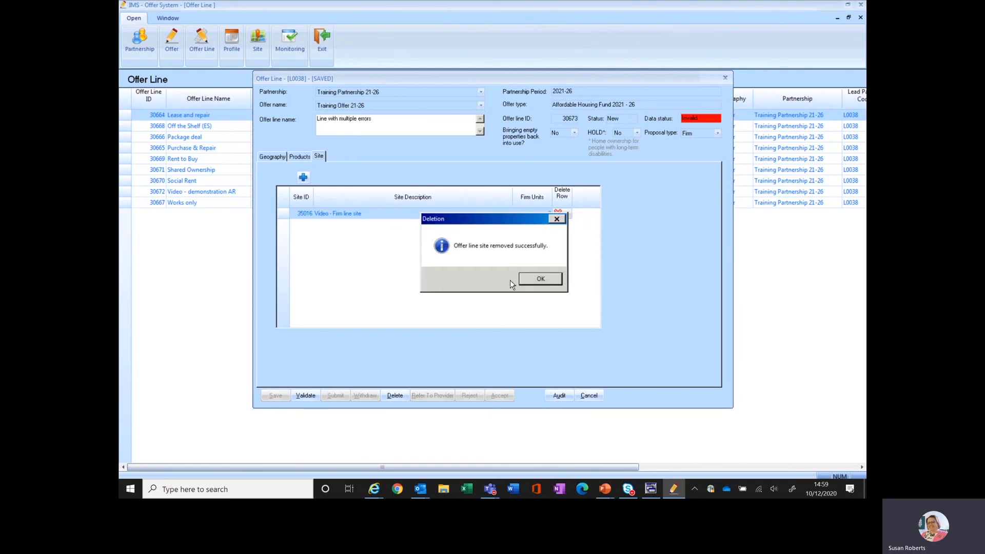
click(542, 281)
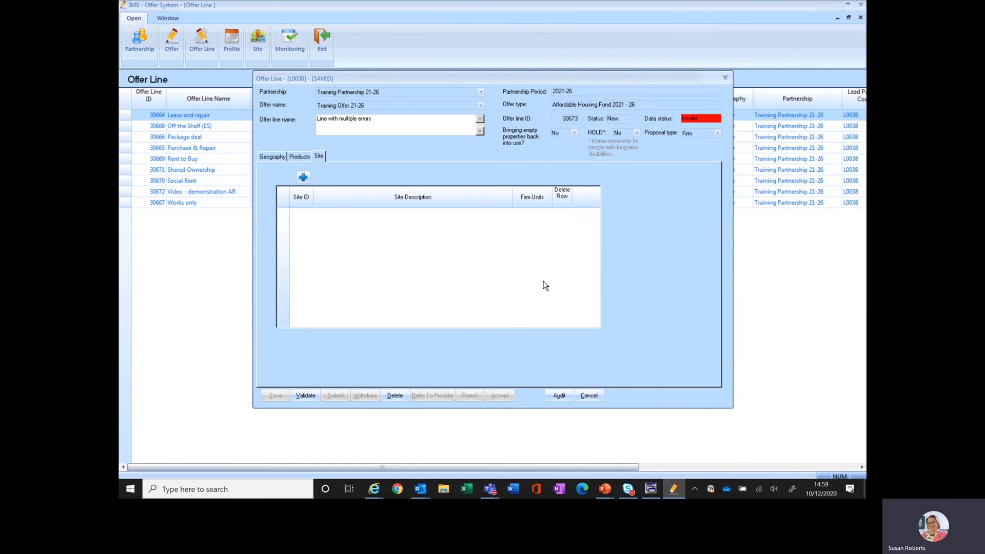
Step: Link the existing Video - Firm line site to the offer line with 10 firm units and save it
click(303, 178)
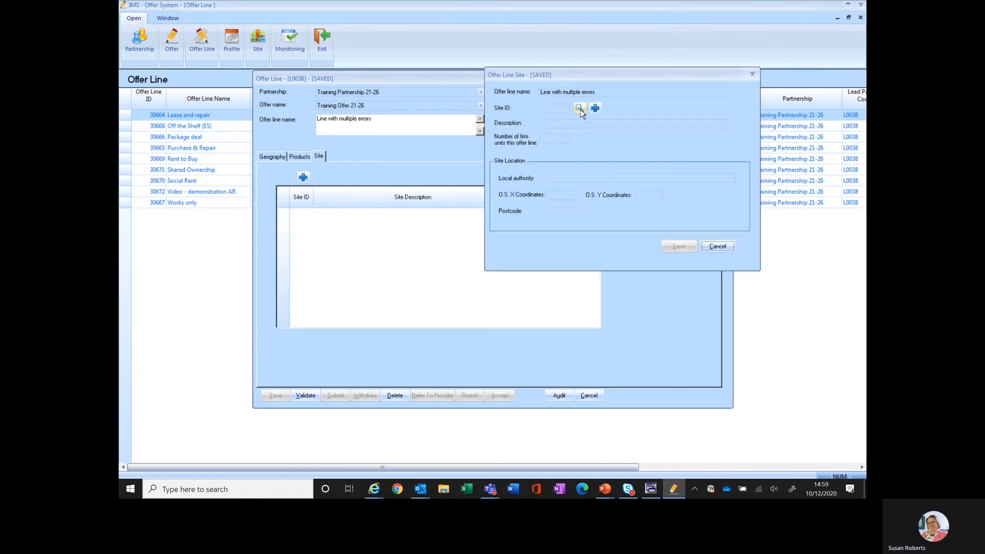
click(580, 109)
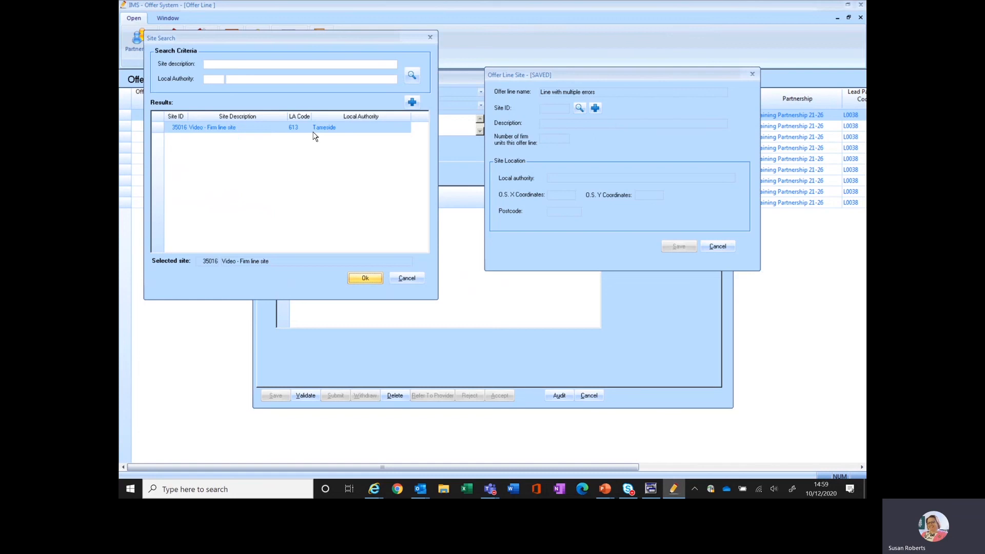
click(272, 130)
click(363, 279)
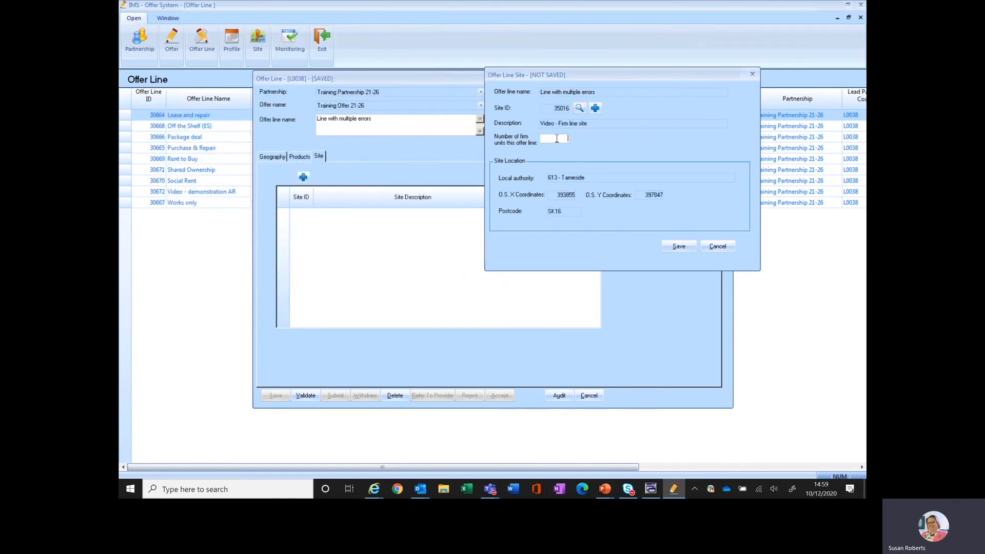
text(0)
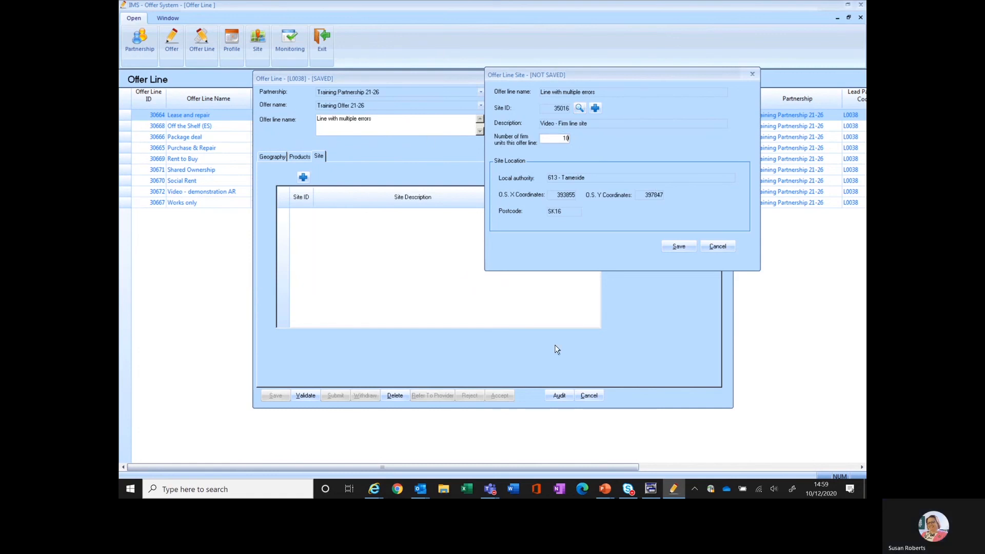
click(680, 248)
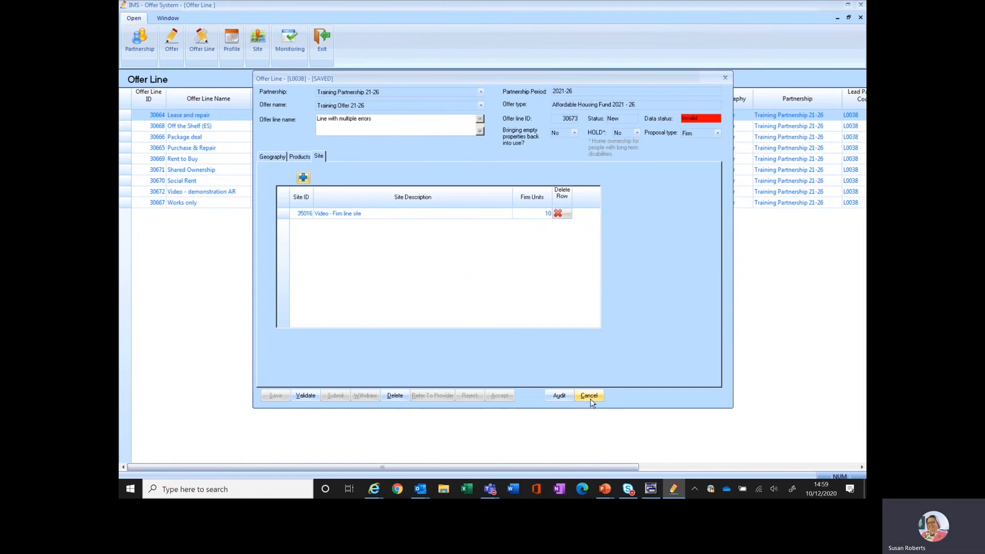
Step: Revalidate the offer line and complete the additional information responses on the sub product referenced by the error, then close it
click(272, 157)
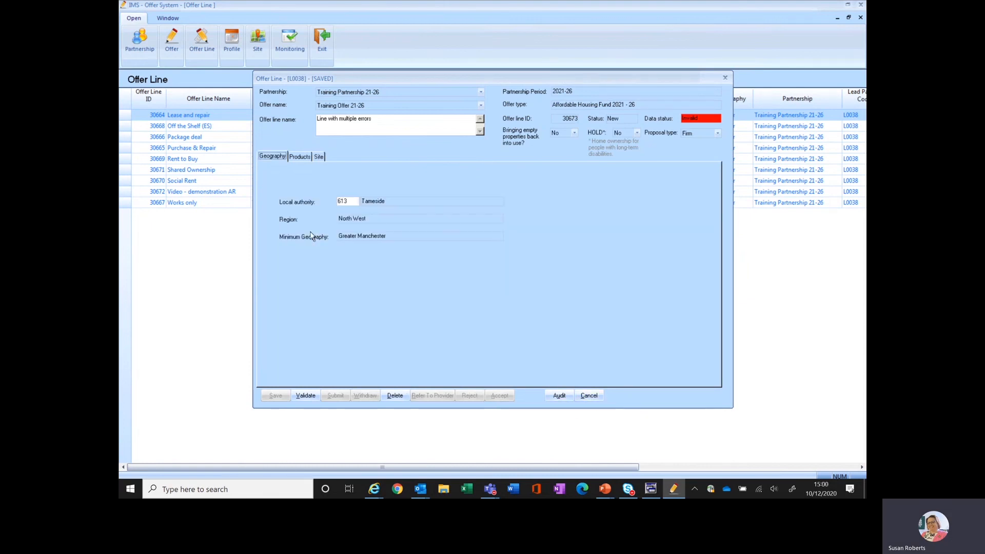
click(306, 396)
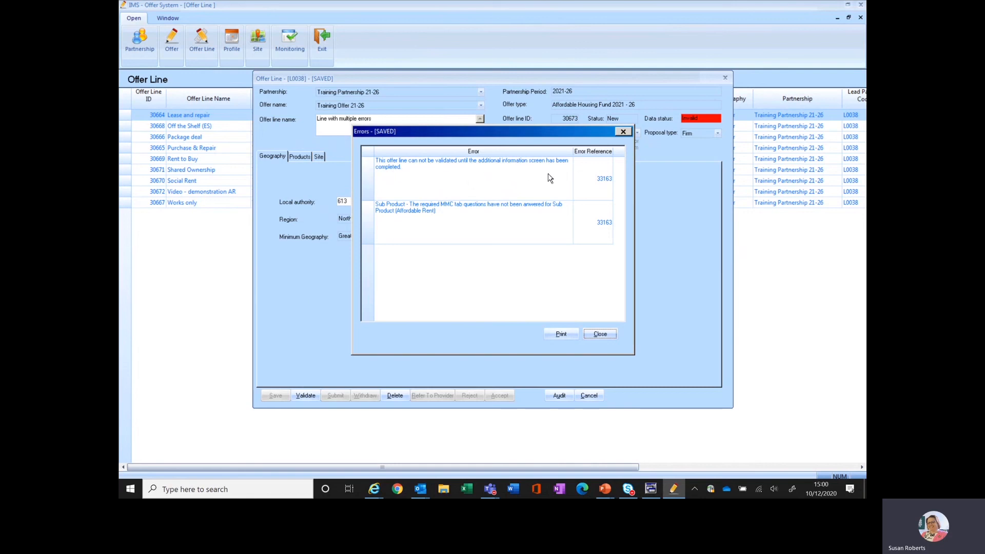
click(608, 180)
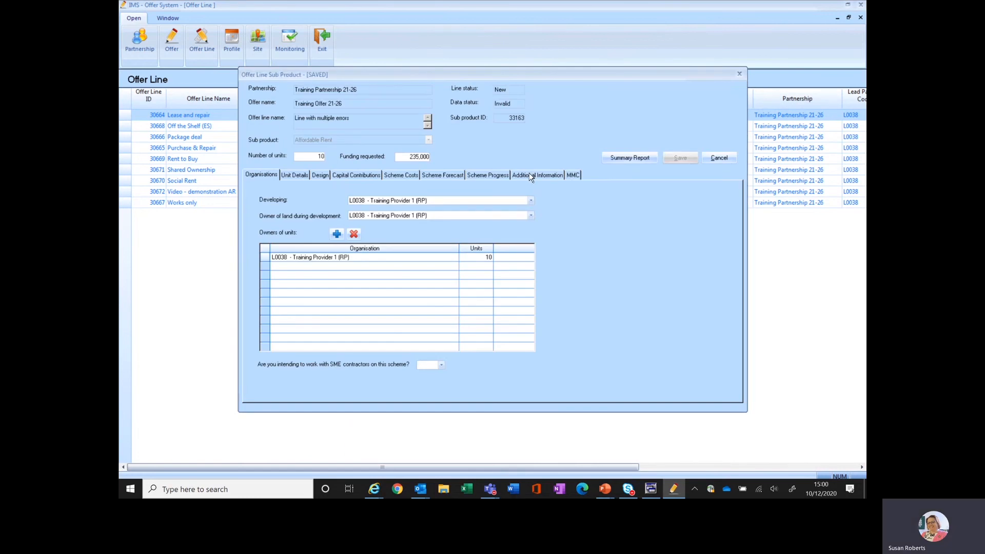
click(529, 175)
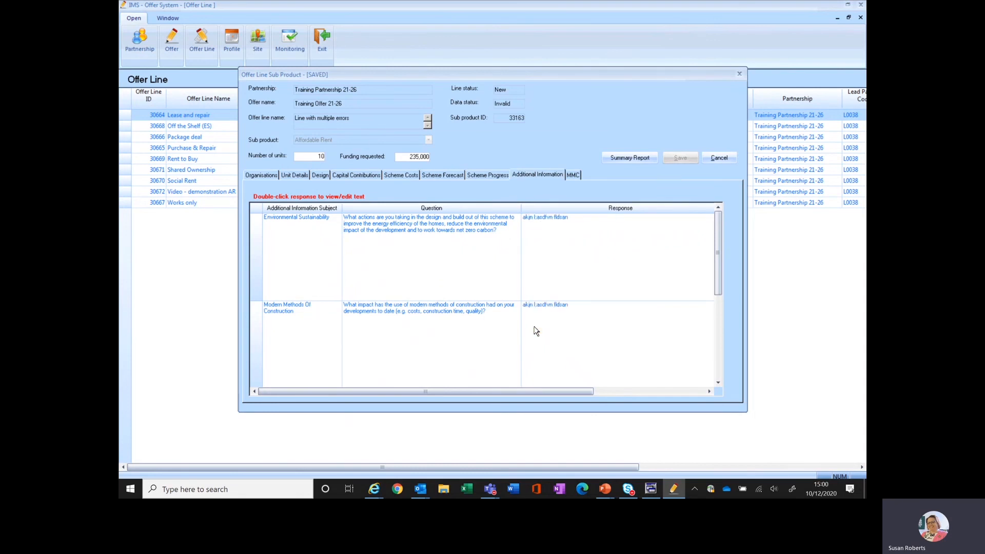
click(719, 157)
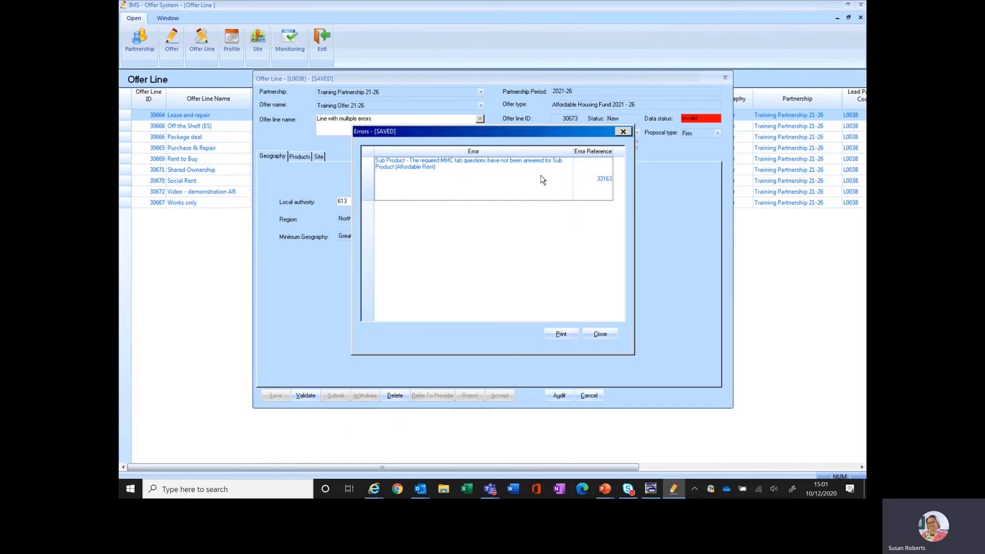
Step: In the sub product's MMC details, set Layer 1 to Pre-manufacturing (3D primary structural systems) and Layer 2 to Pre-manufacturing components (non-systematised primary structure)
click(603, 180)
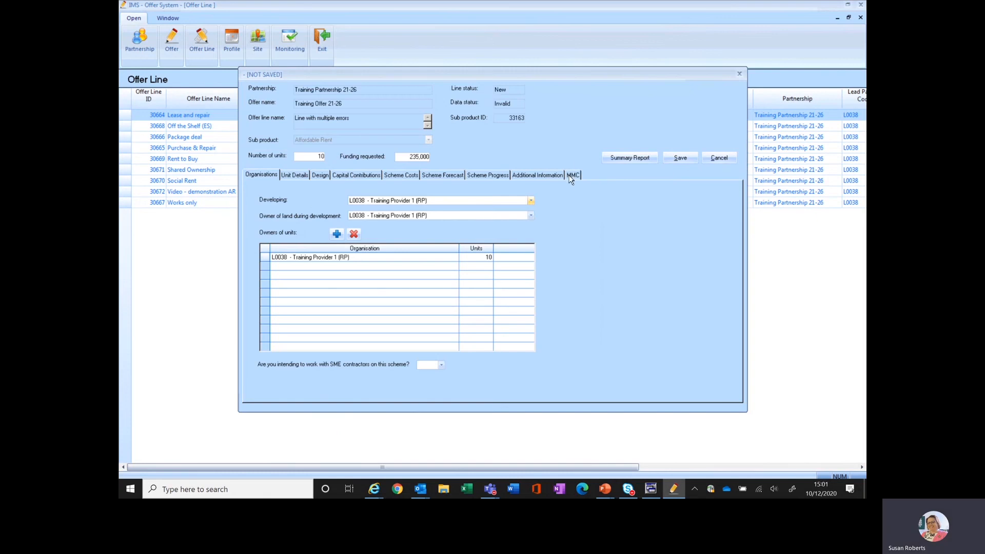
click(572, 176)
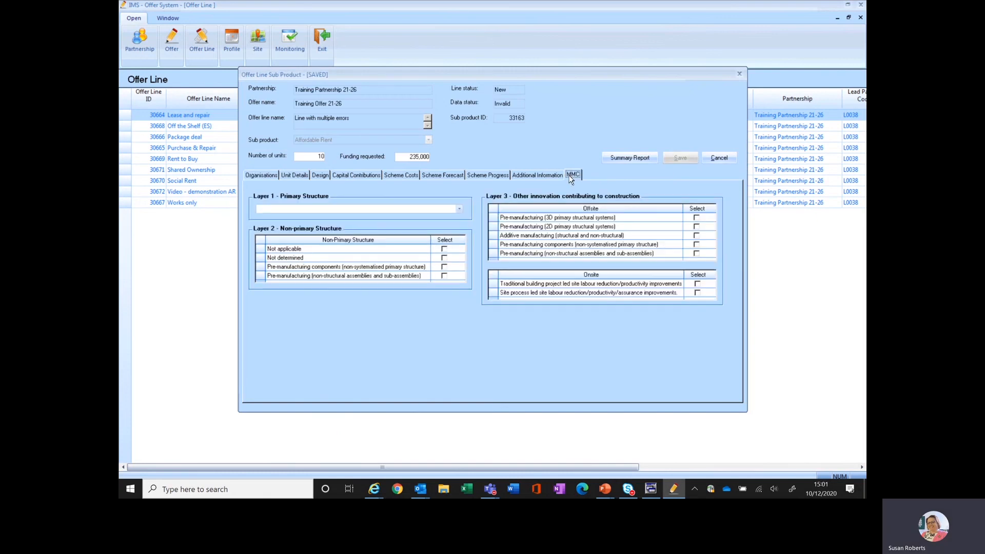
click(460, 211)
click(429, 217)
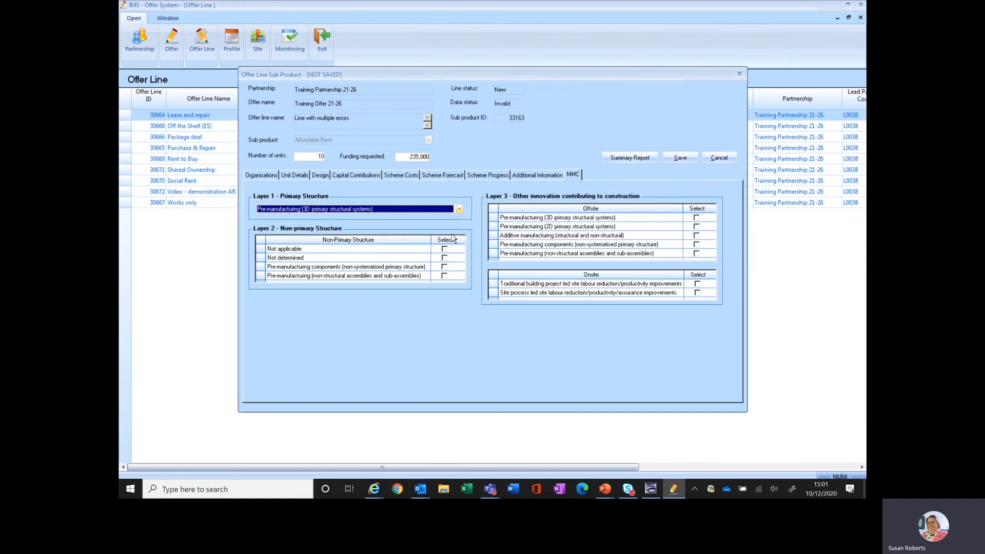
click(445, 267)
Step: For Layer 3, select offsite 3D primary structural systems and onsite traditional building project led improvements, then save the sub product and revalidate the offer line
click(696, 221)
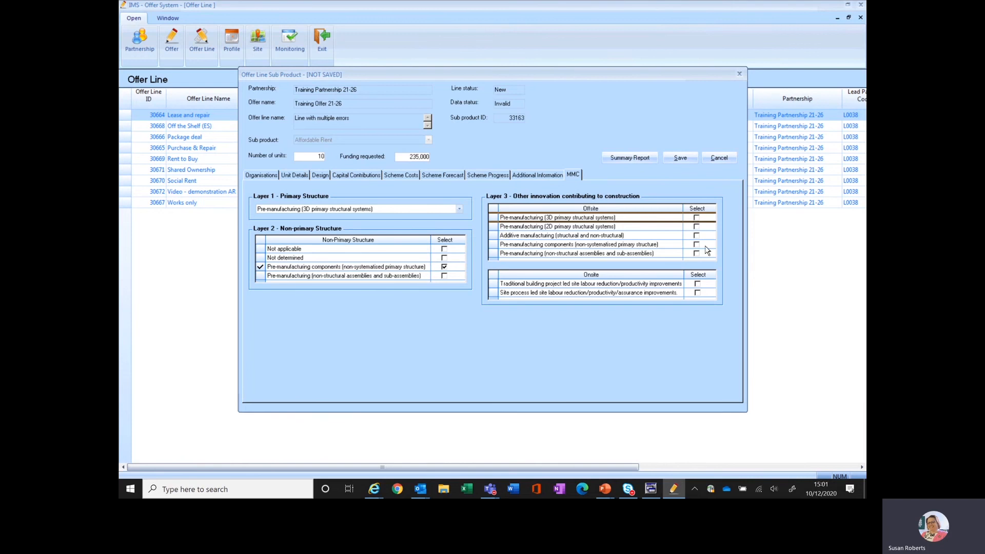
click(697, 285)
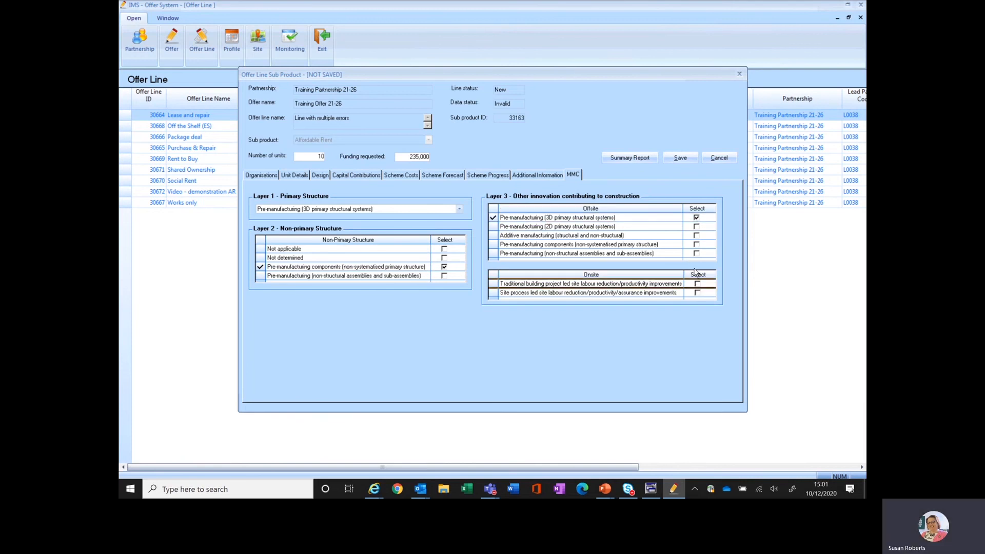
click(697, 284)
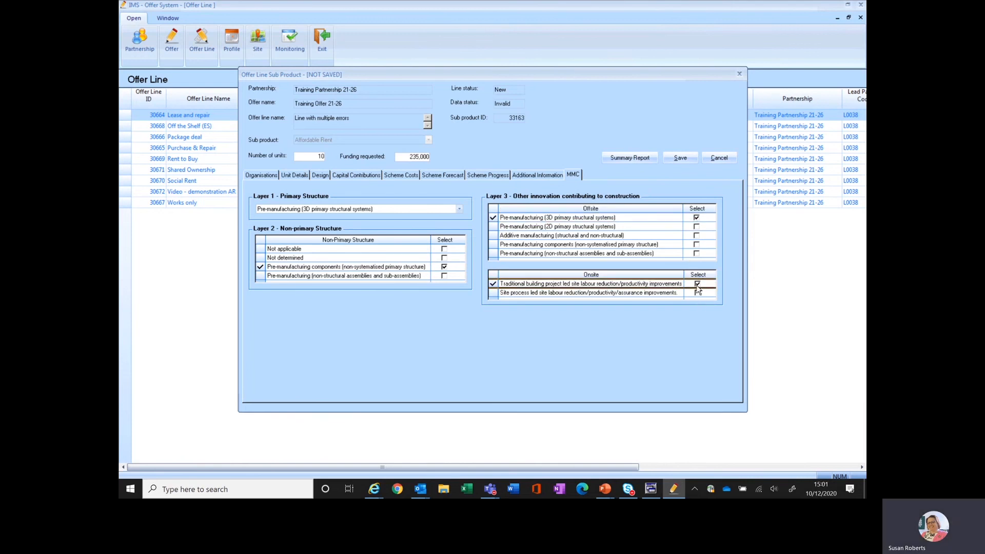
click(677, 159)
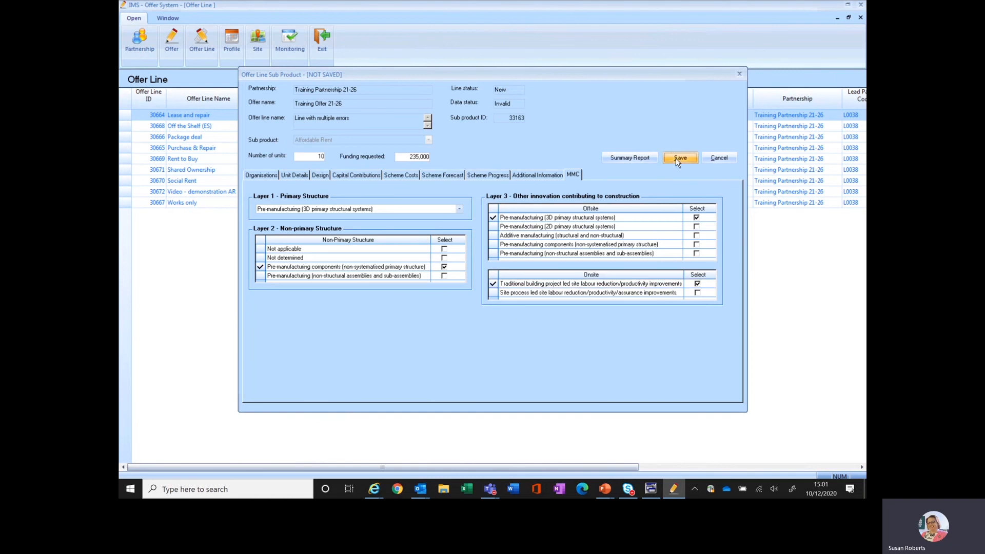
click(722, 158)
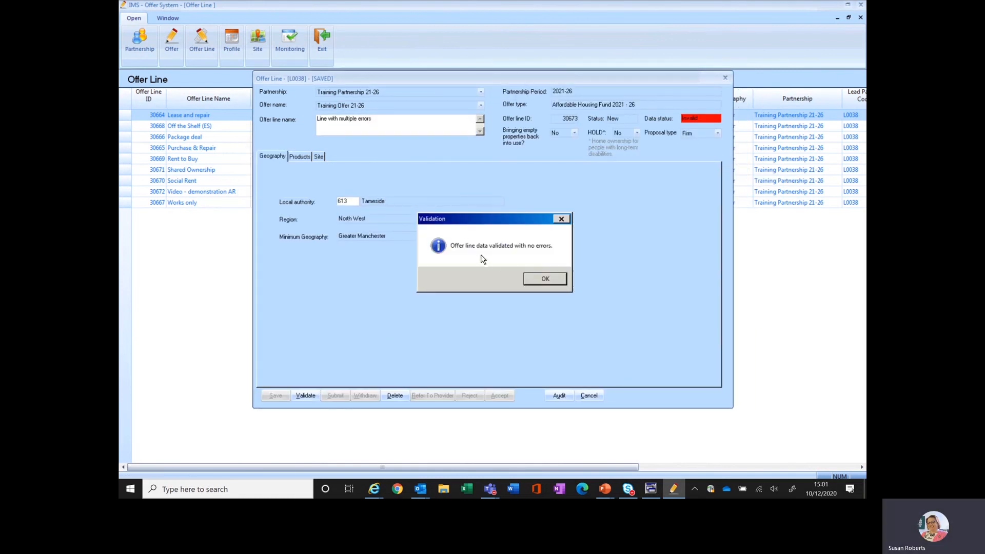
click(552, 278)
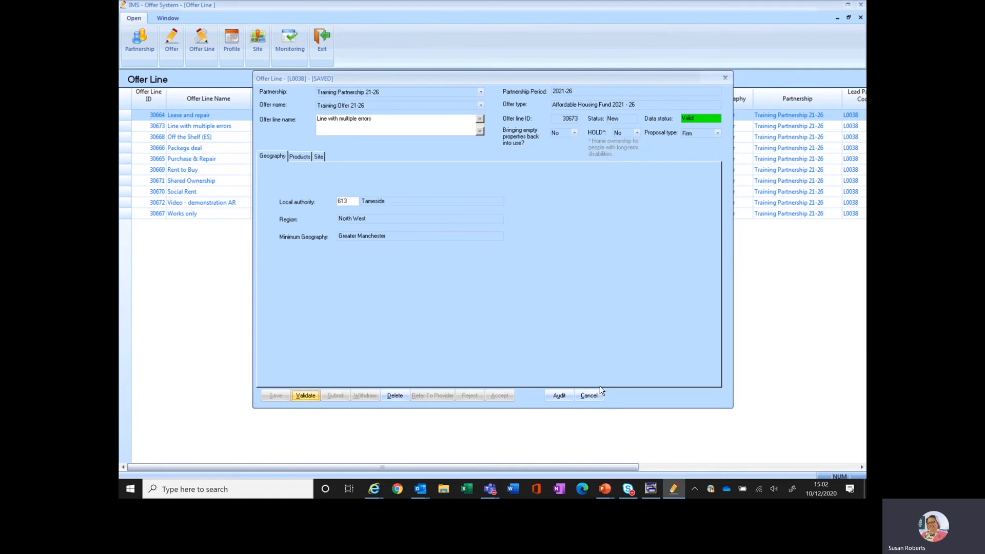
Step: Switch to the PowerPoint slide show and advance to the 2021-26 bidding videos slide
click(605, 489)
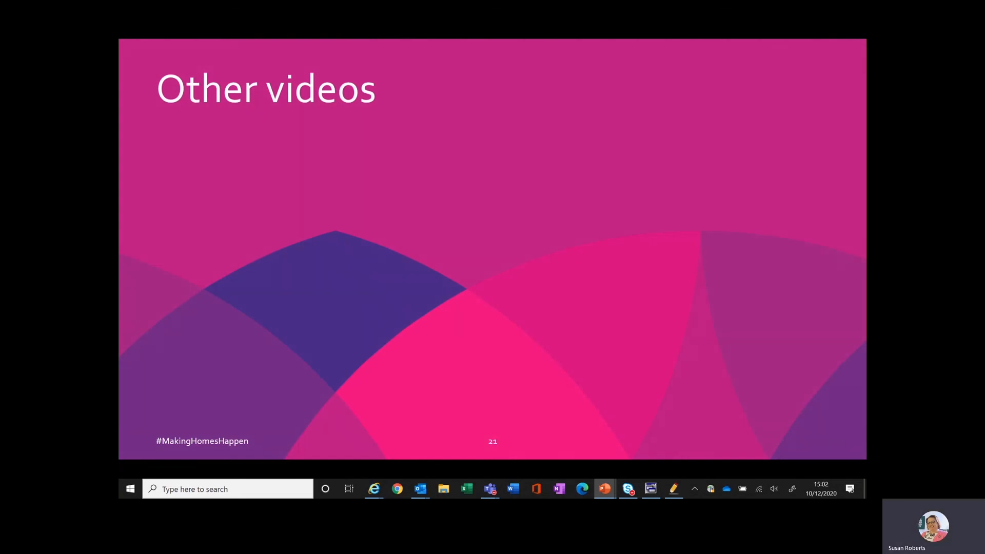
key(Right)
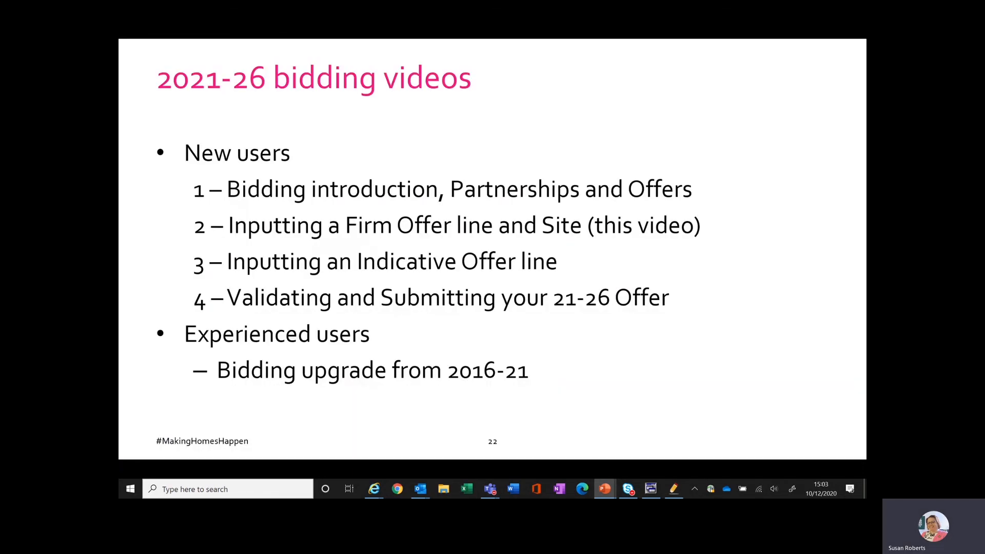